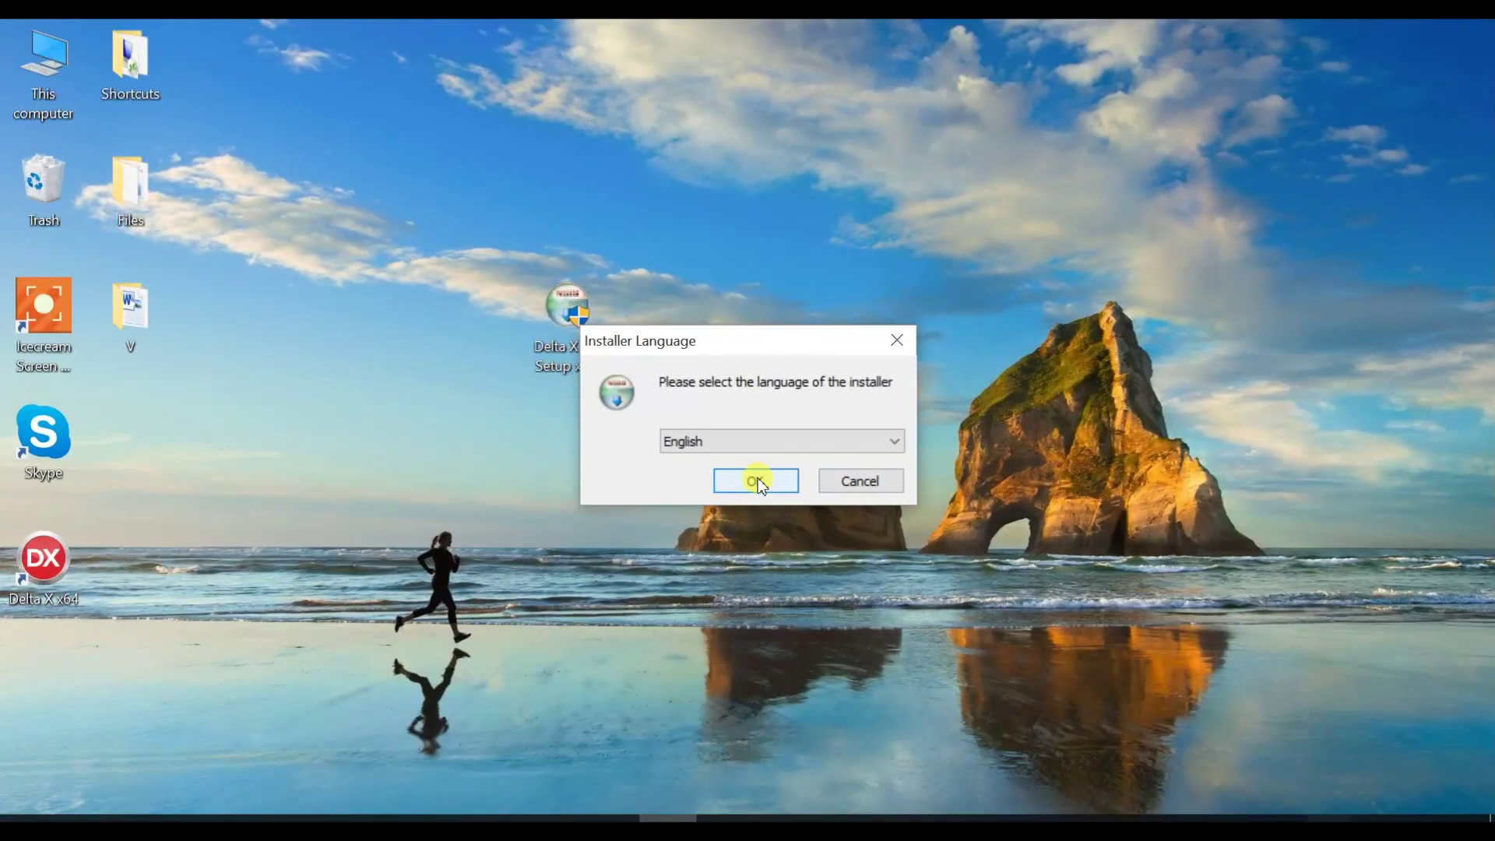
Install Delta X 1.2 x64 in English with default folders, desktop shortcut and drivers.
left_click(757, 480)
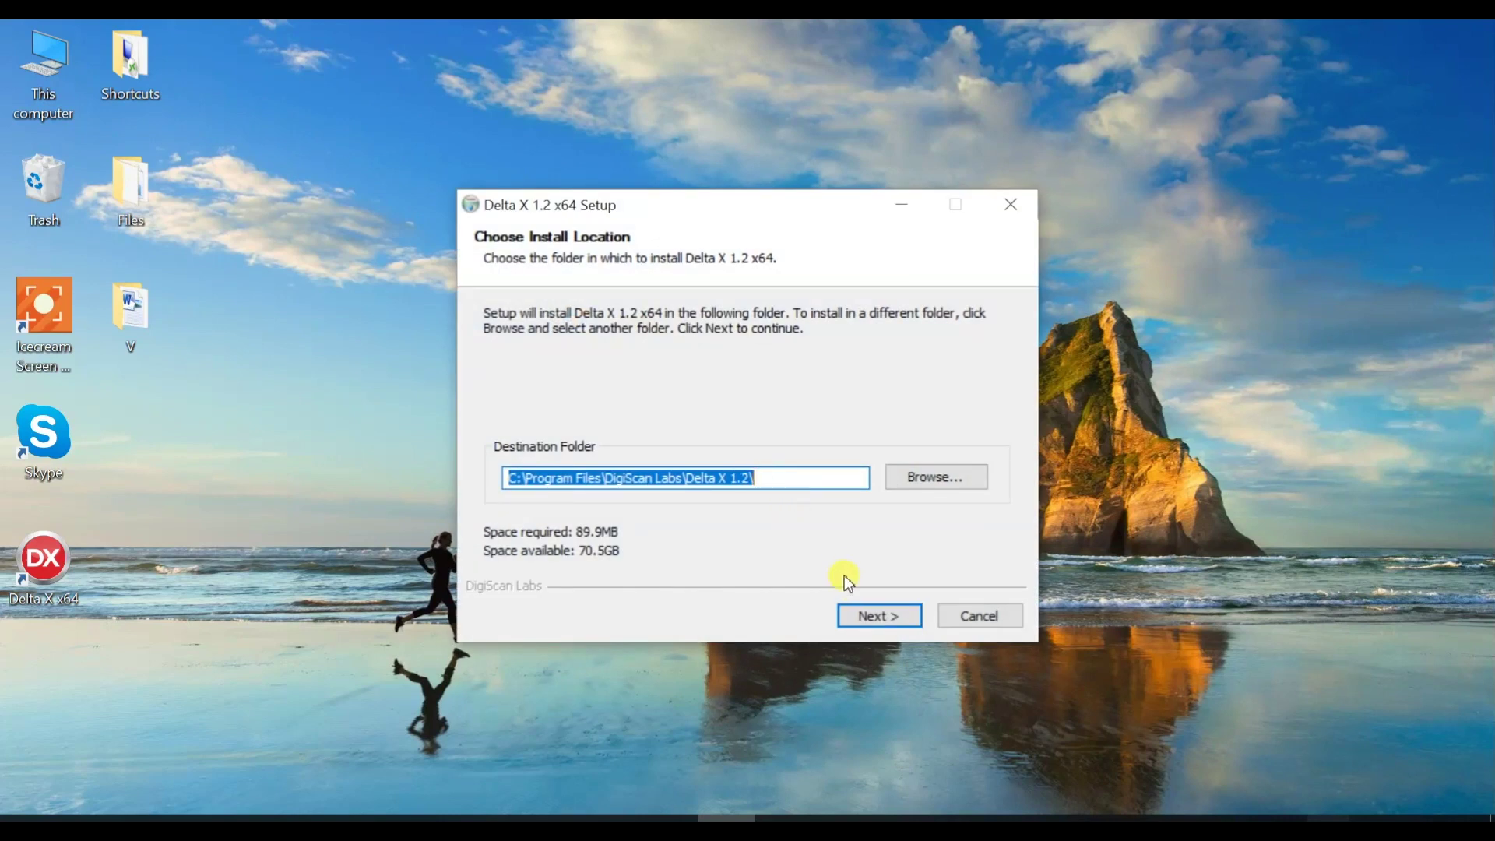
left_click(861, 618)
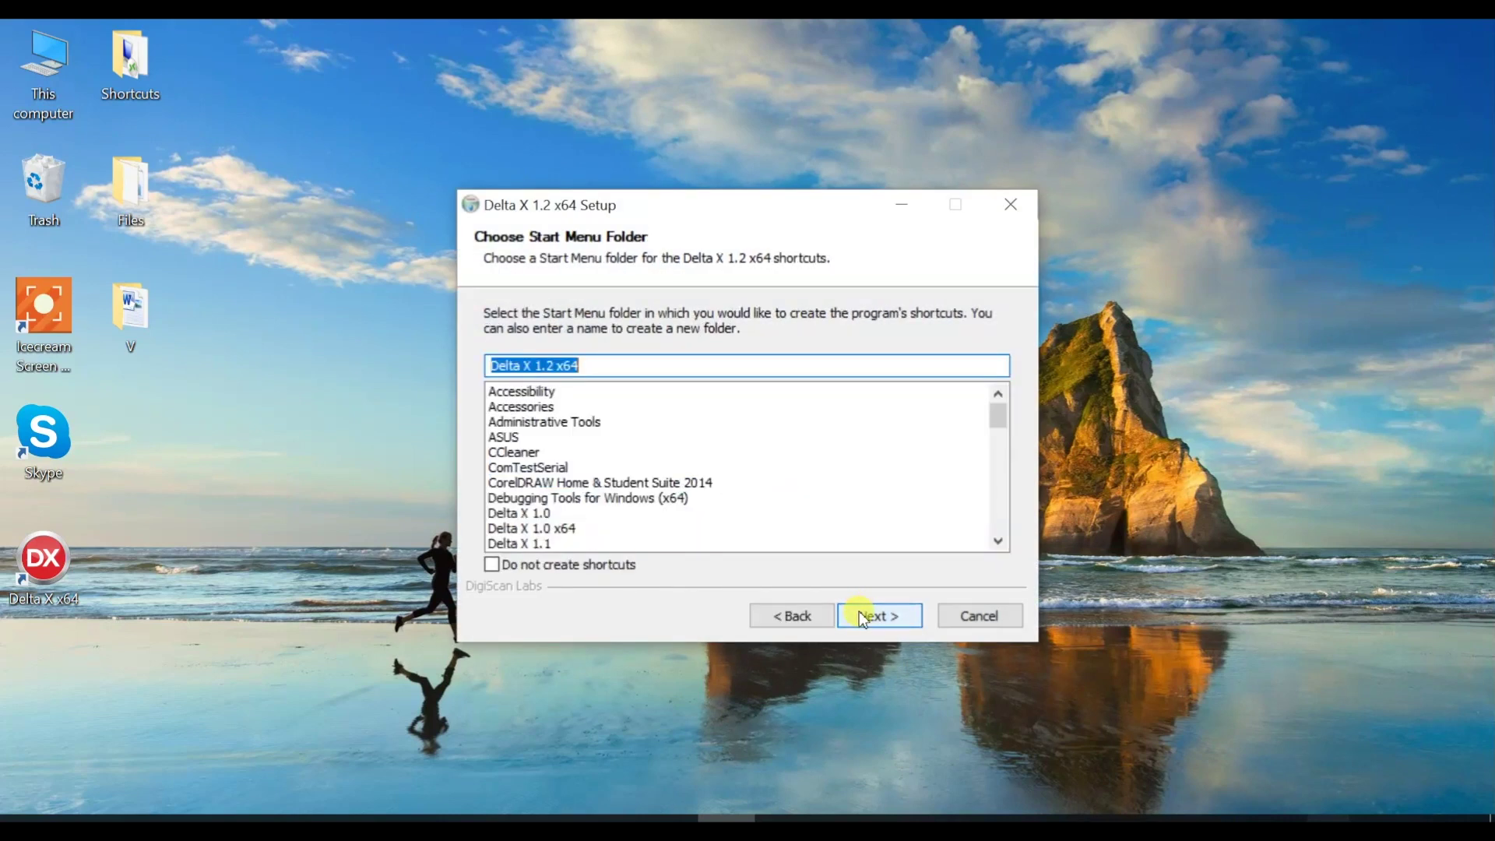
left_click(861, 618)
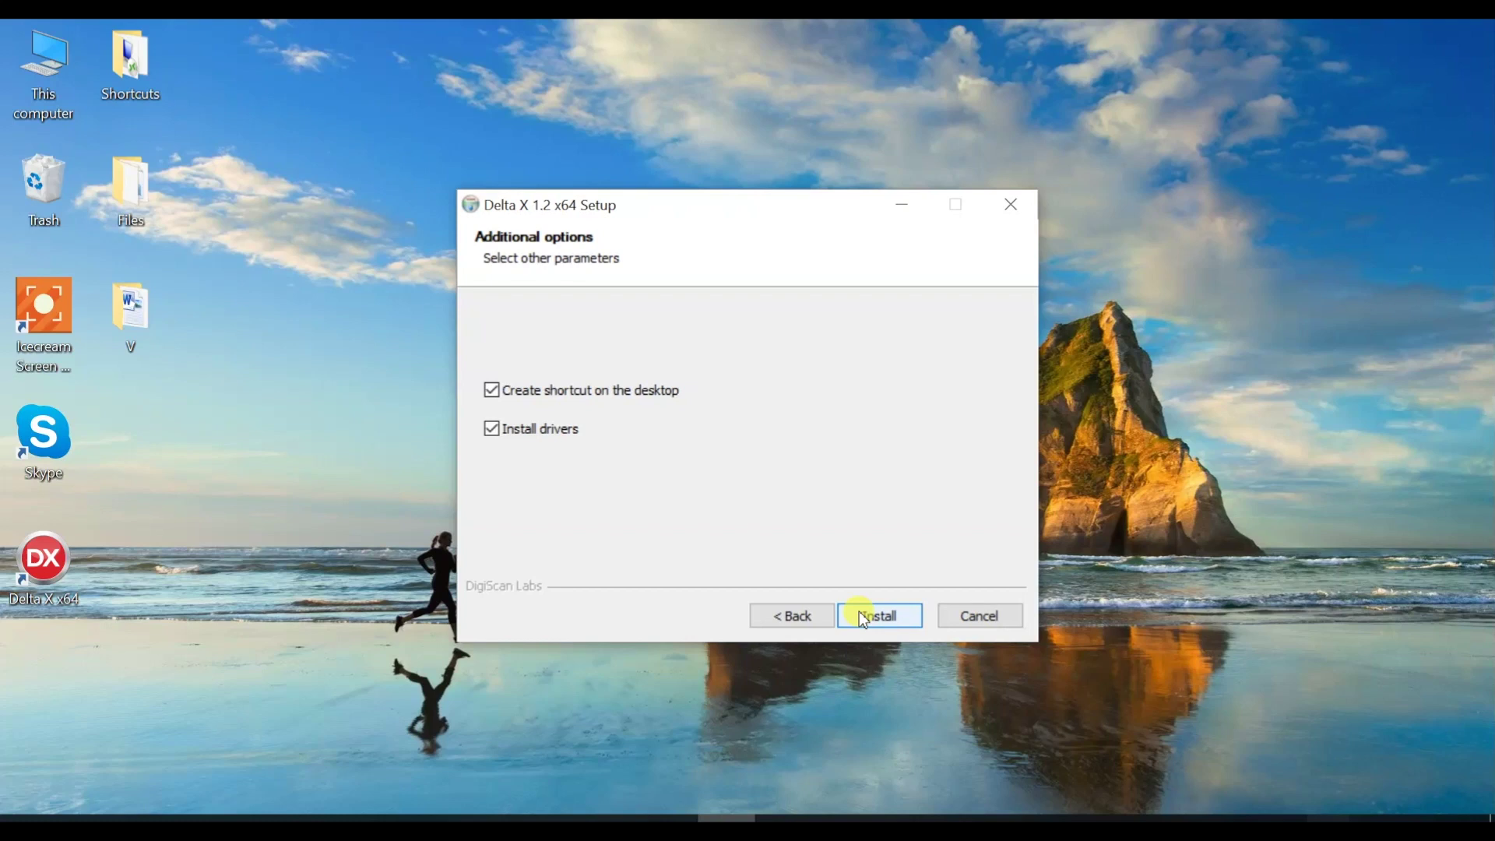
left_click(858, 615)
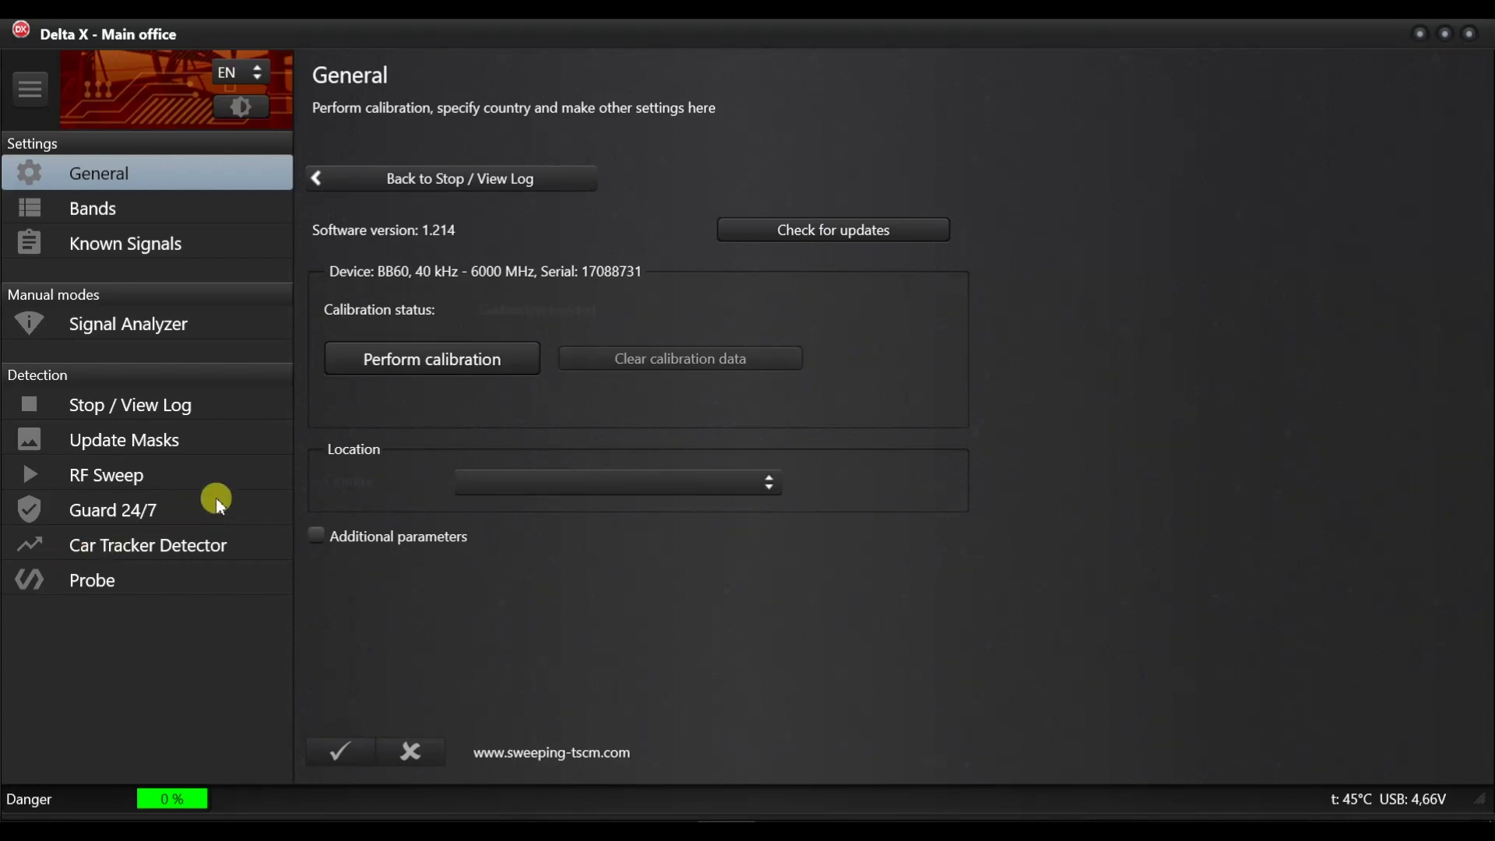
Calibrate the device after confirming the antenna is disconnected, reaching status OK.
left_click(420, 364)
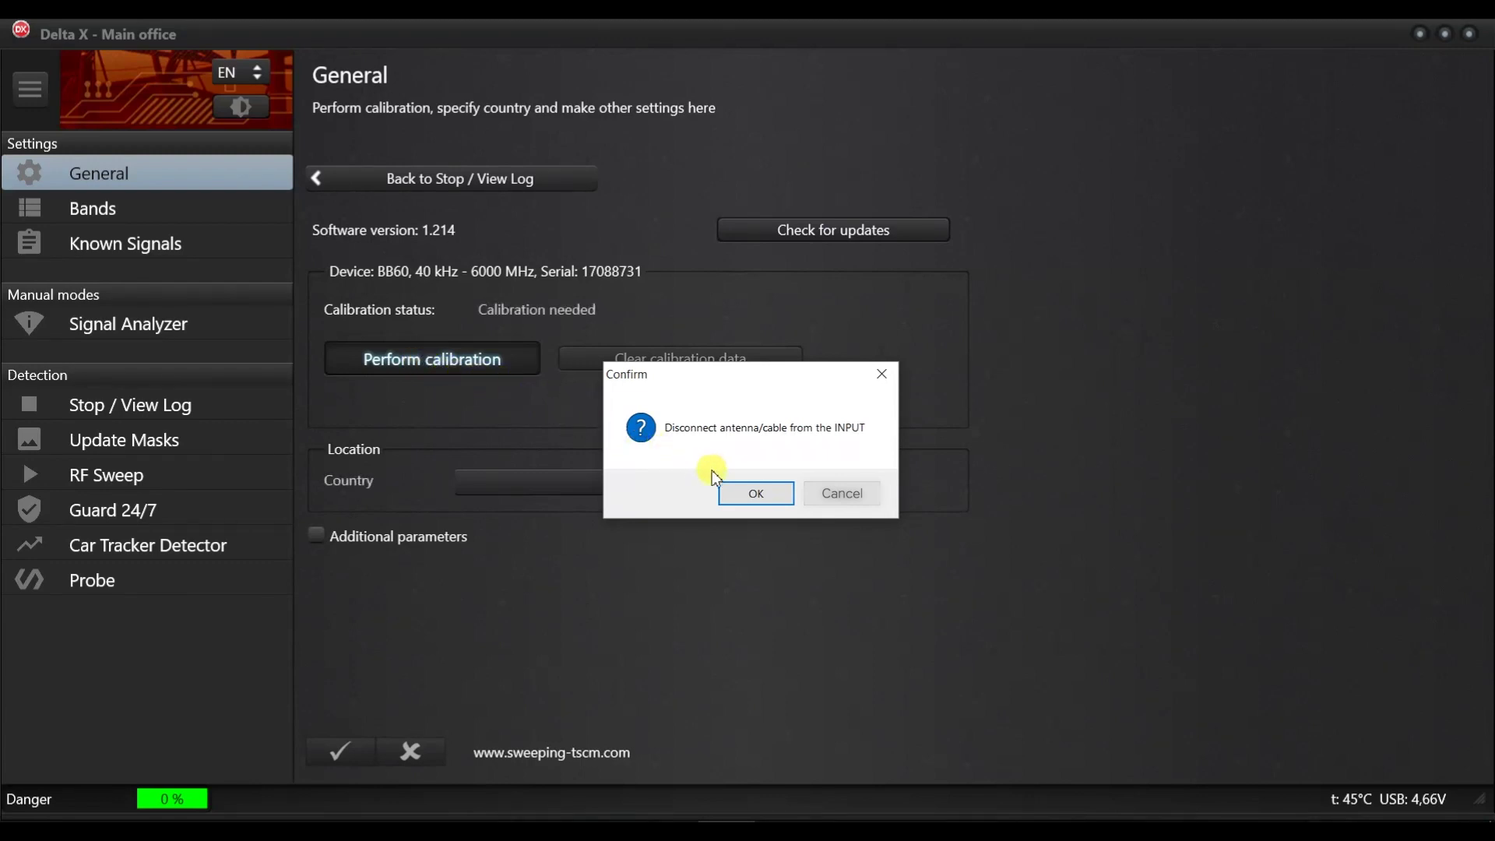
left_click(732, 492)
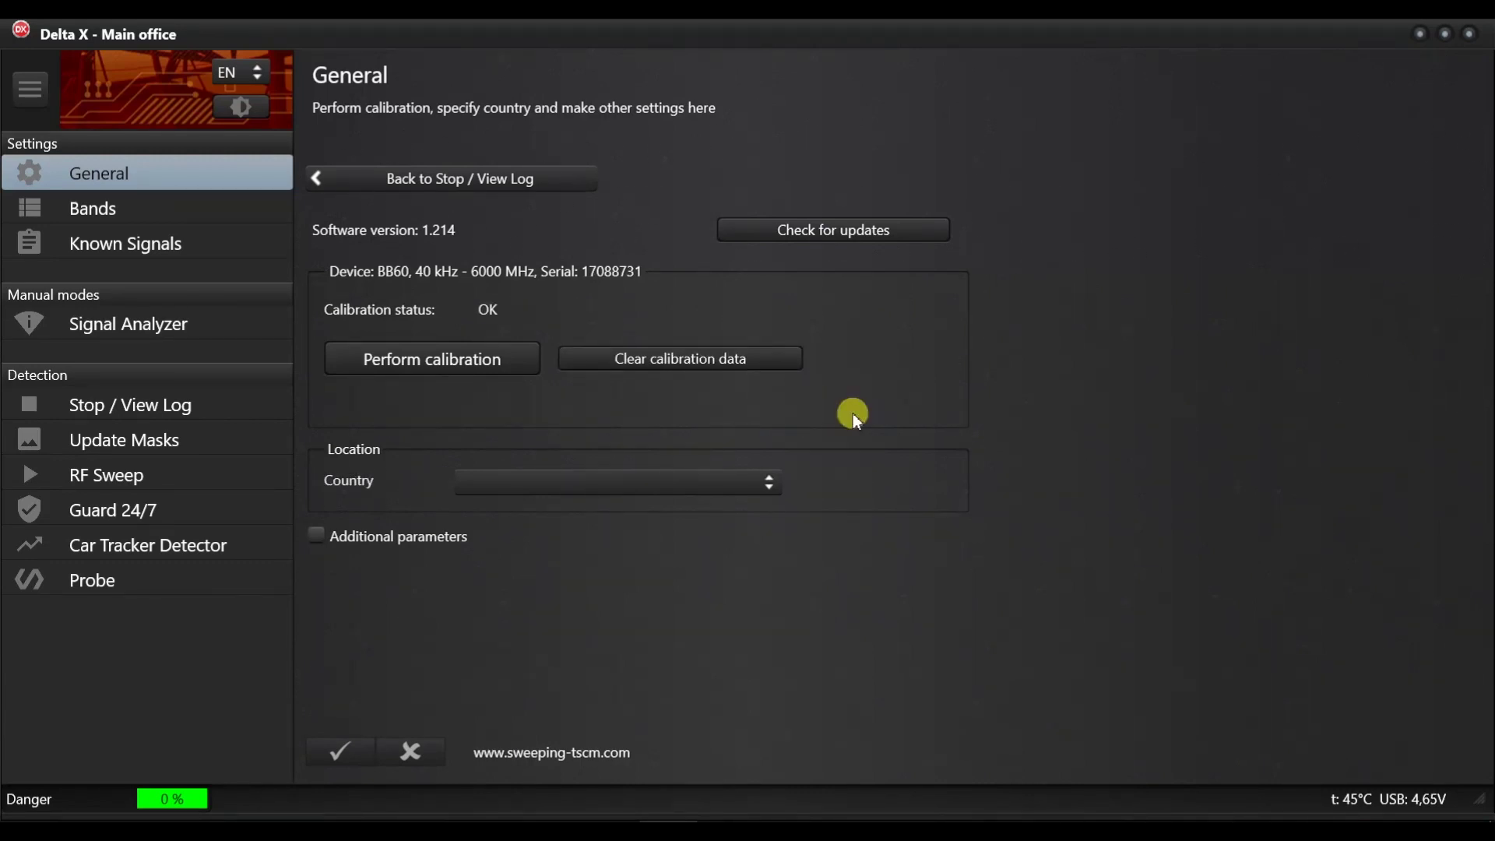
Set the country to United States, auto-configure bands, clear Known Signals, and show the band list.
left_click(762, 478)
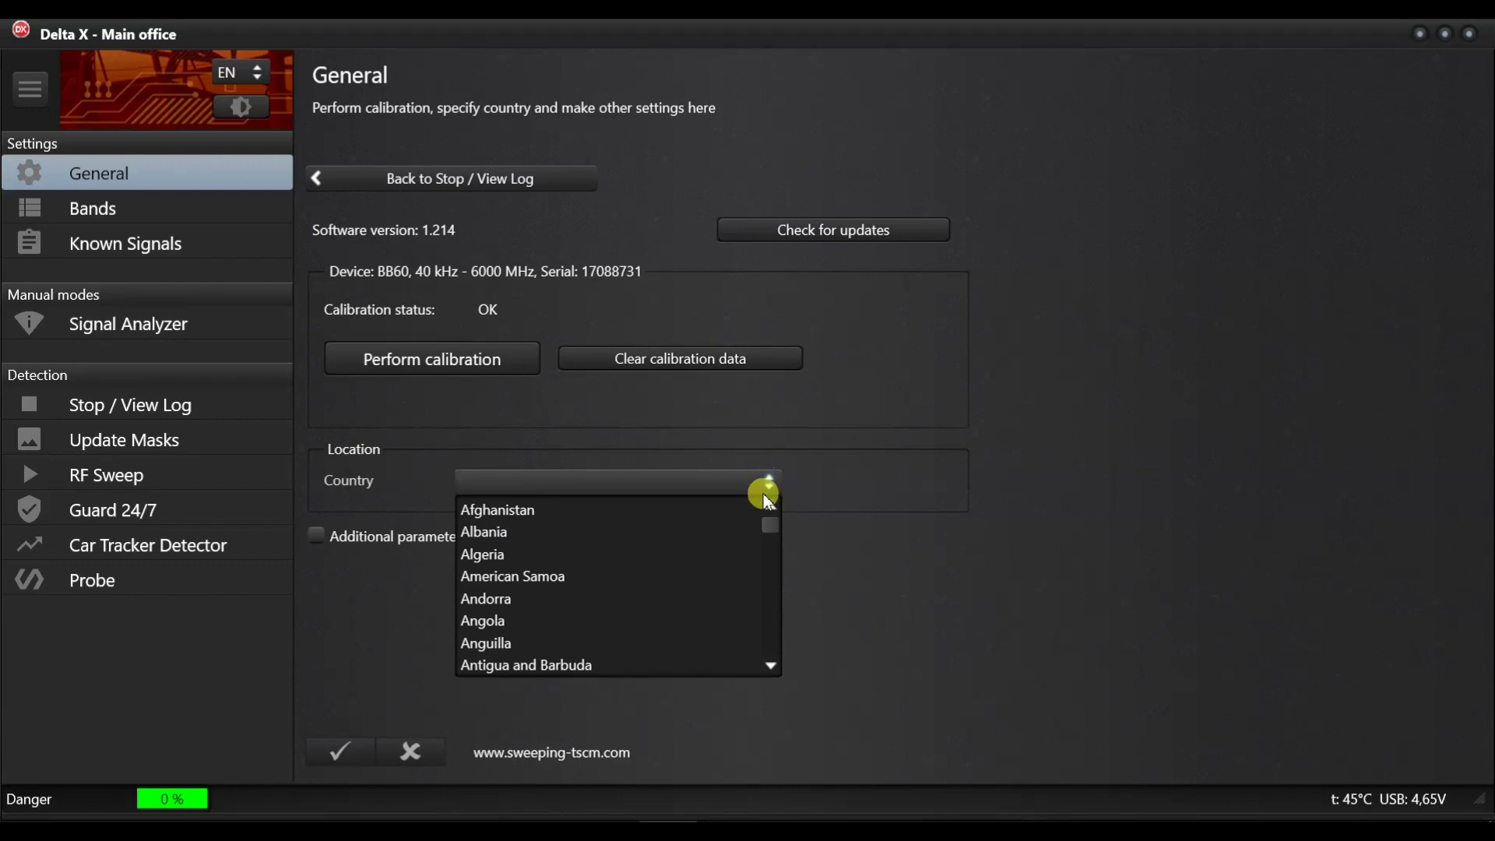
left_click_drag(770, 528, 771, 645)
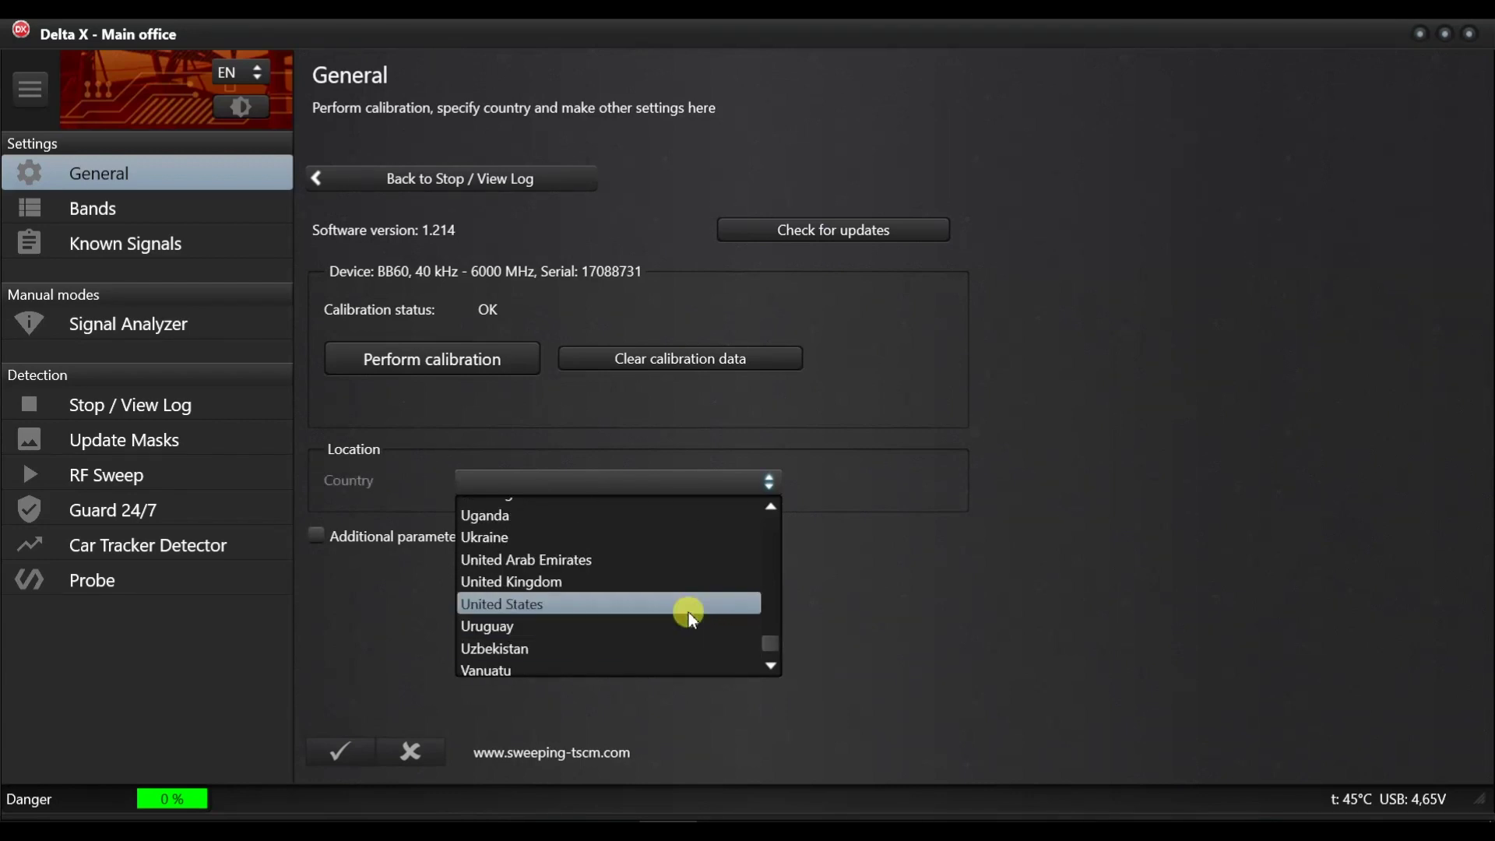
left_click(686, 609)
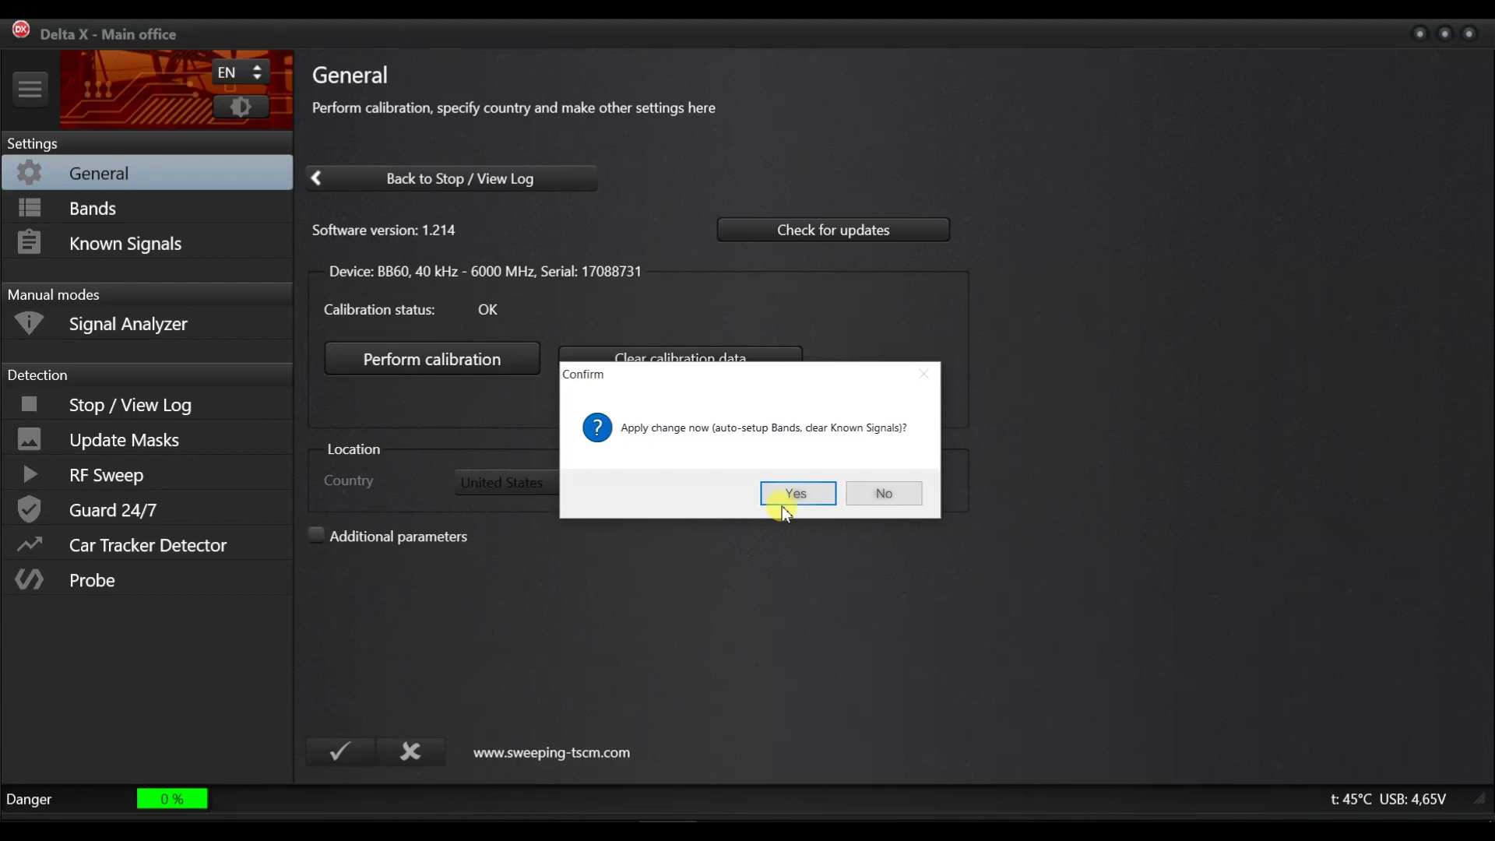
left_click(792, 497)
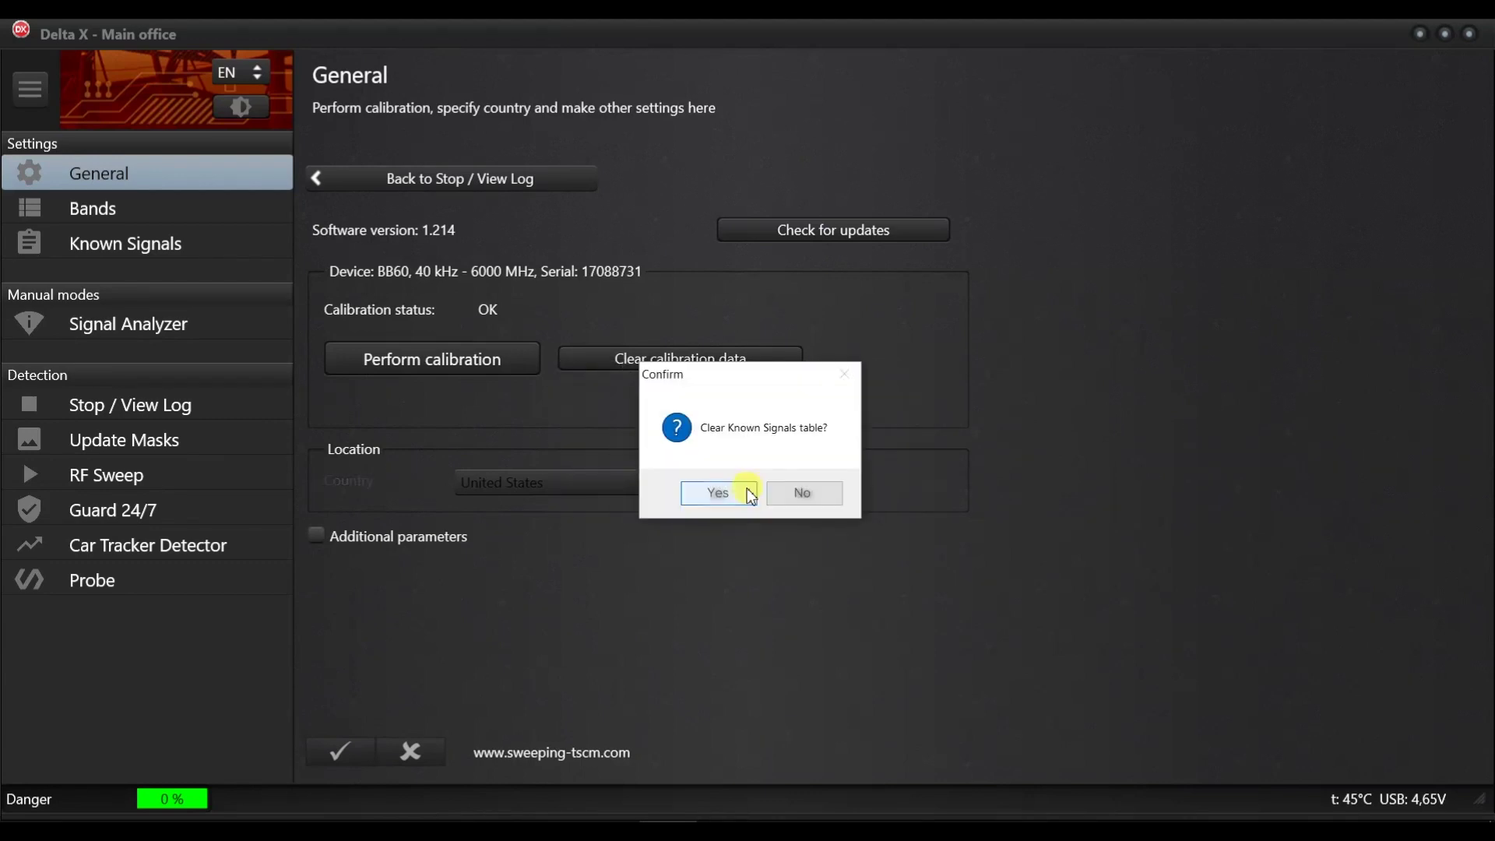
left_click(746, 490)
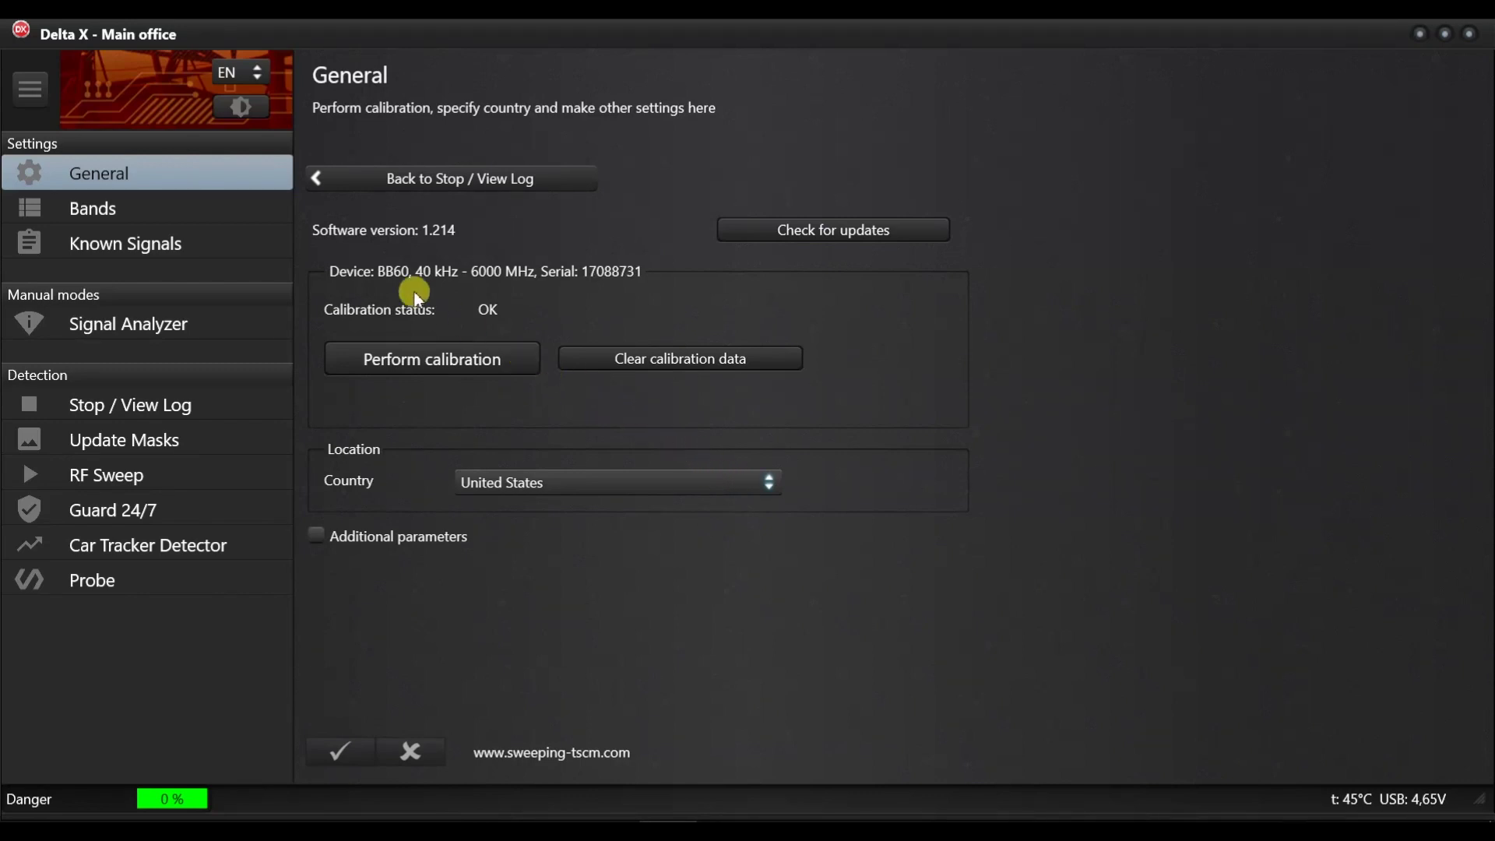
left_click(133, 215)
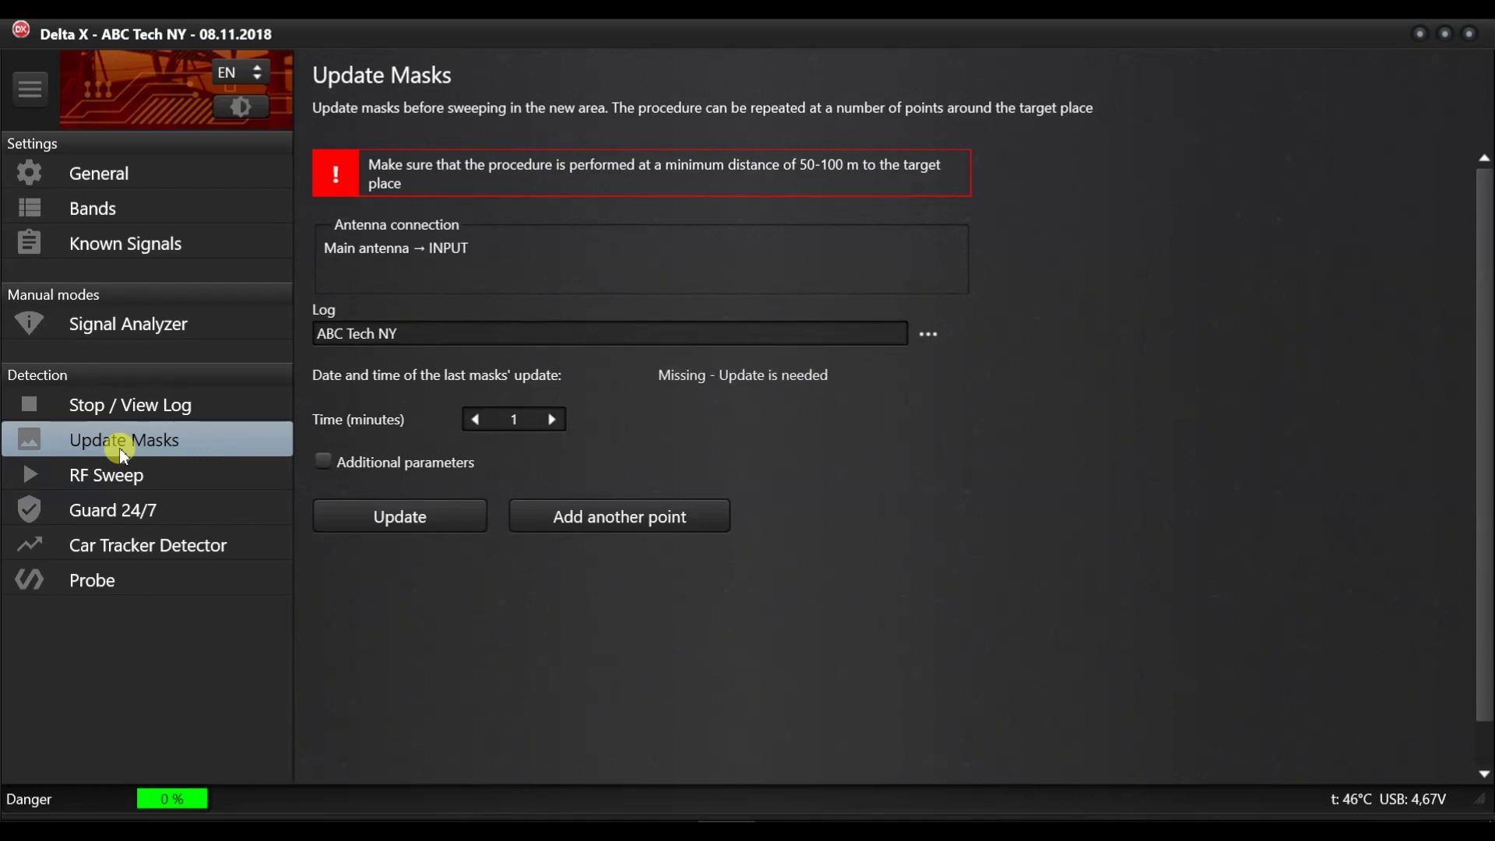
left_click(919, 331)
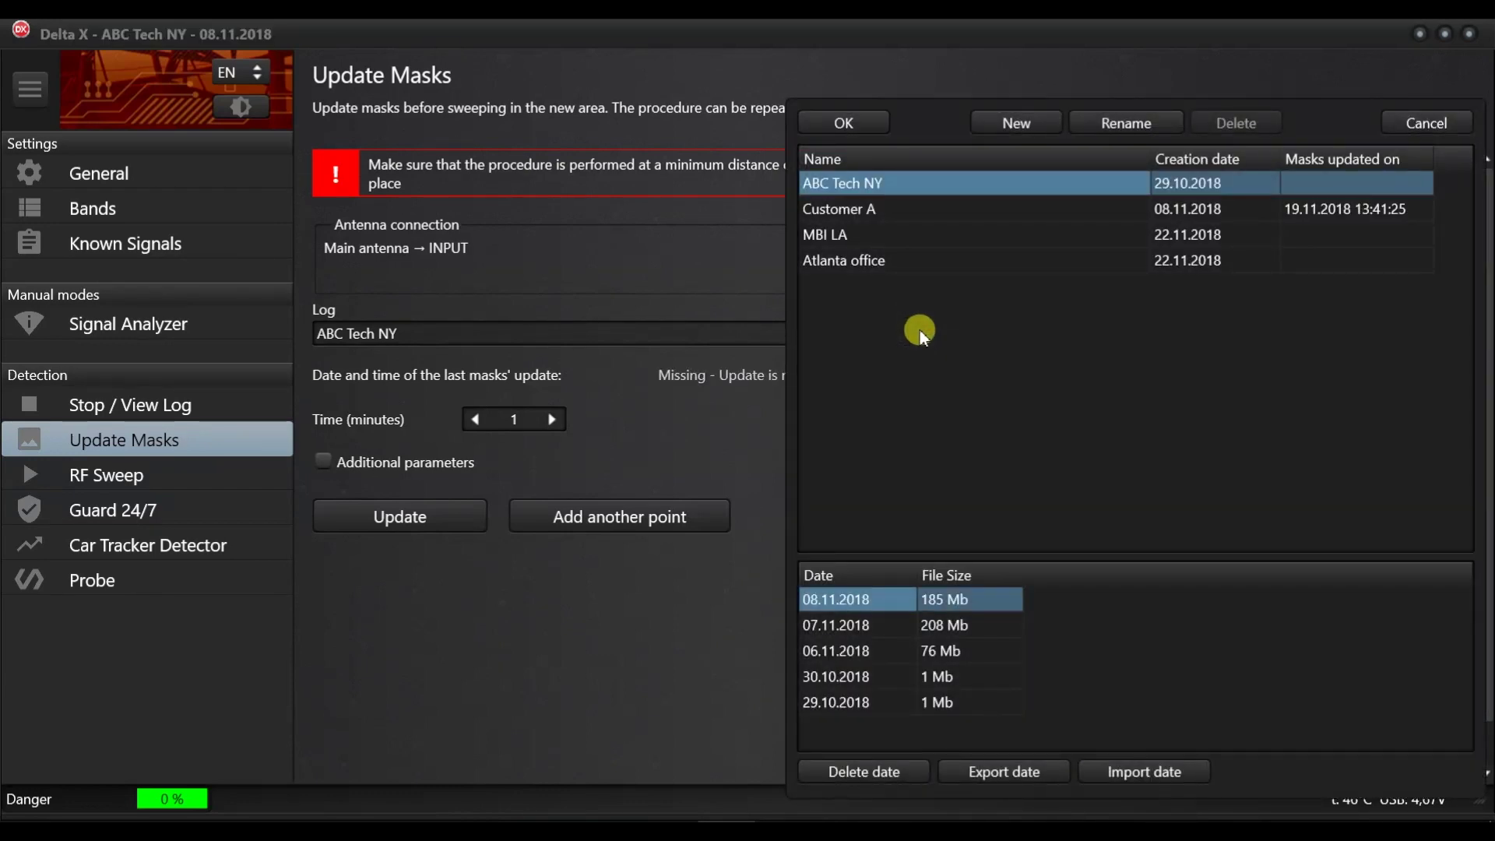
left_click(893, 211)
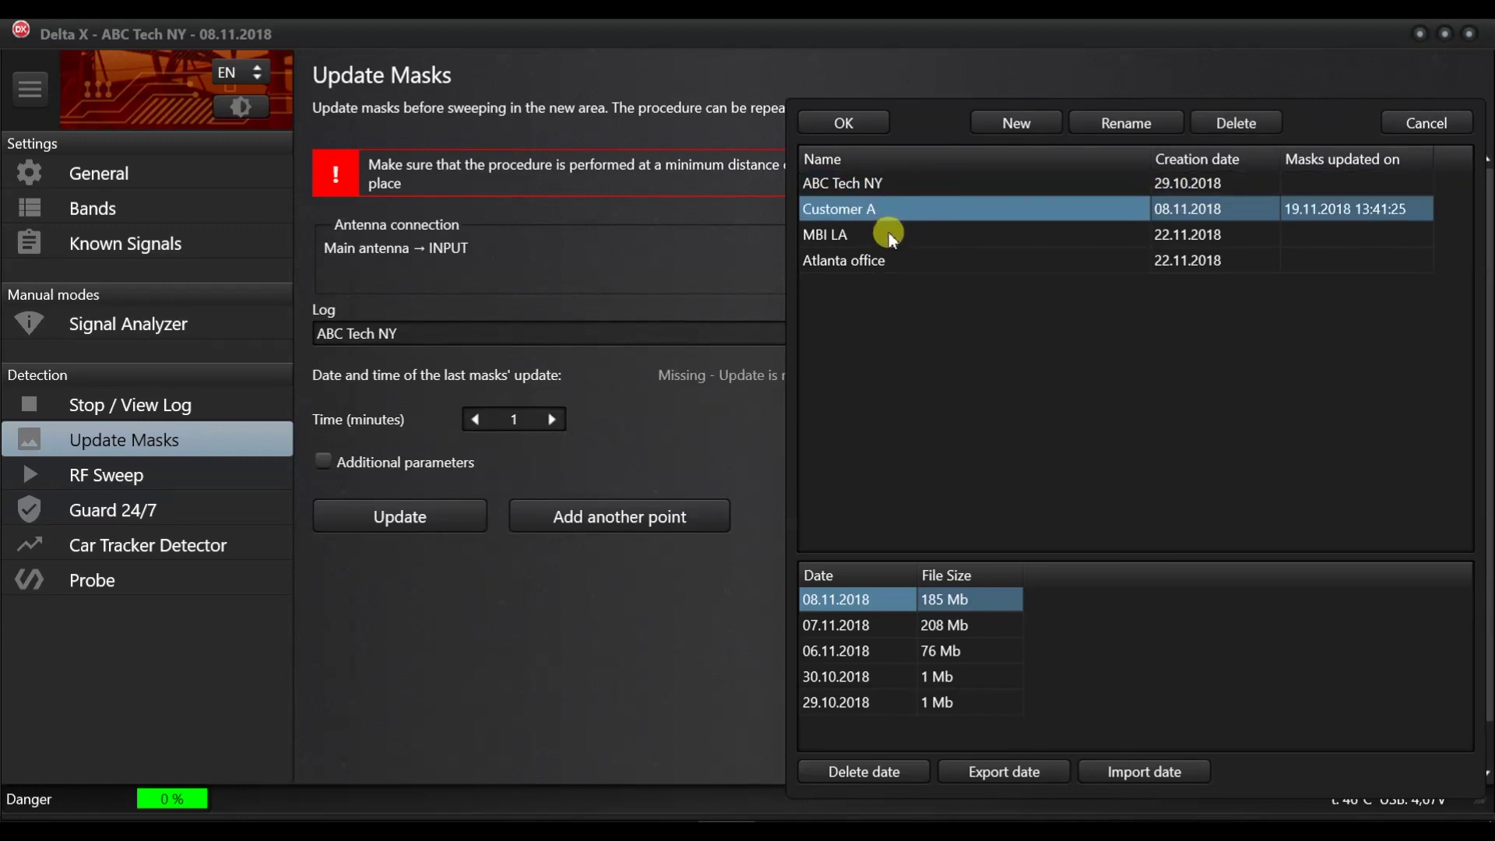
left_click(890, 238)
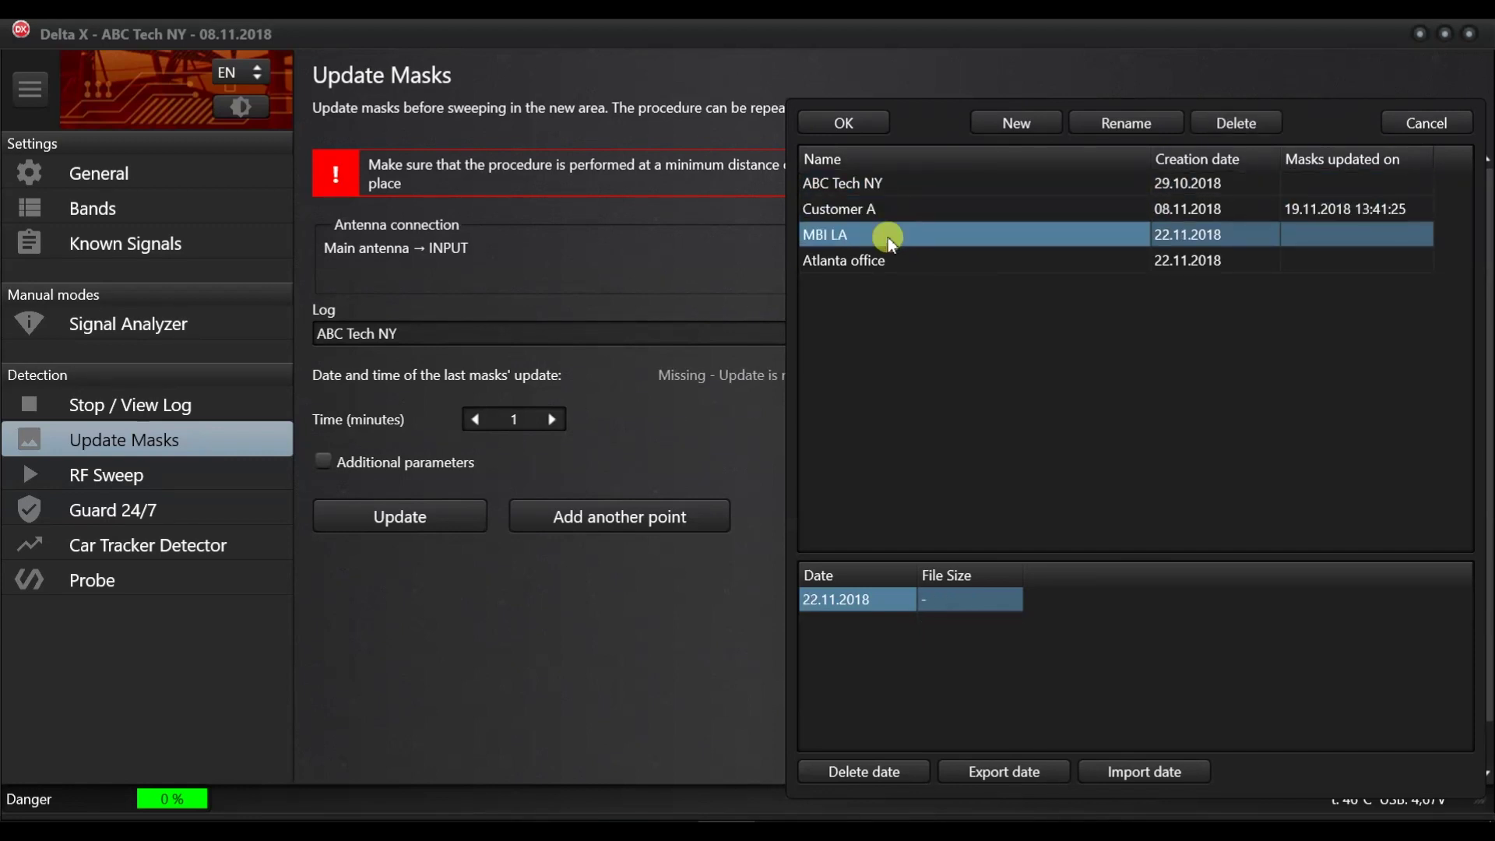
left_click(890, 264)
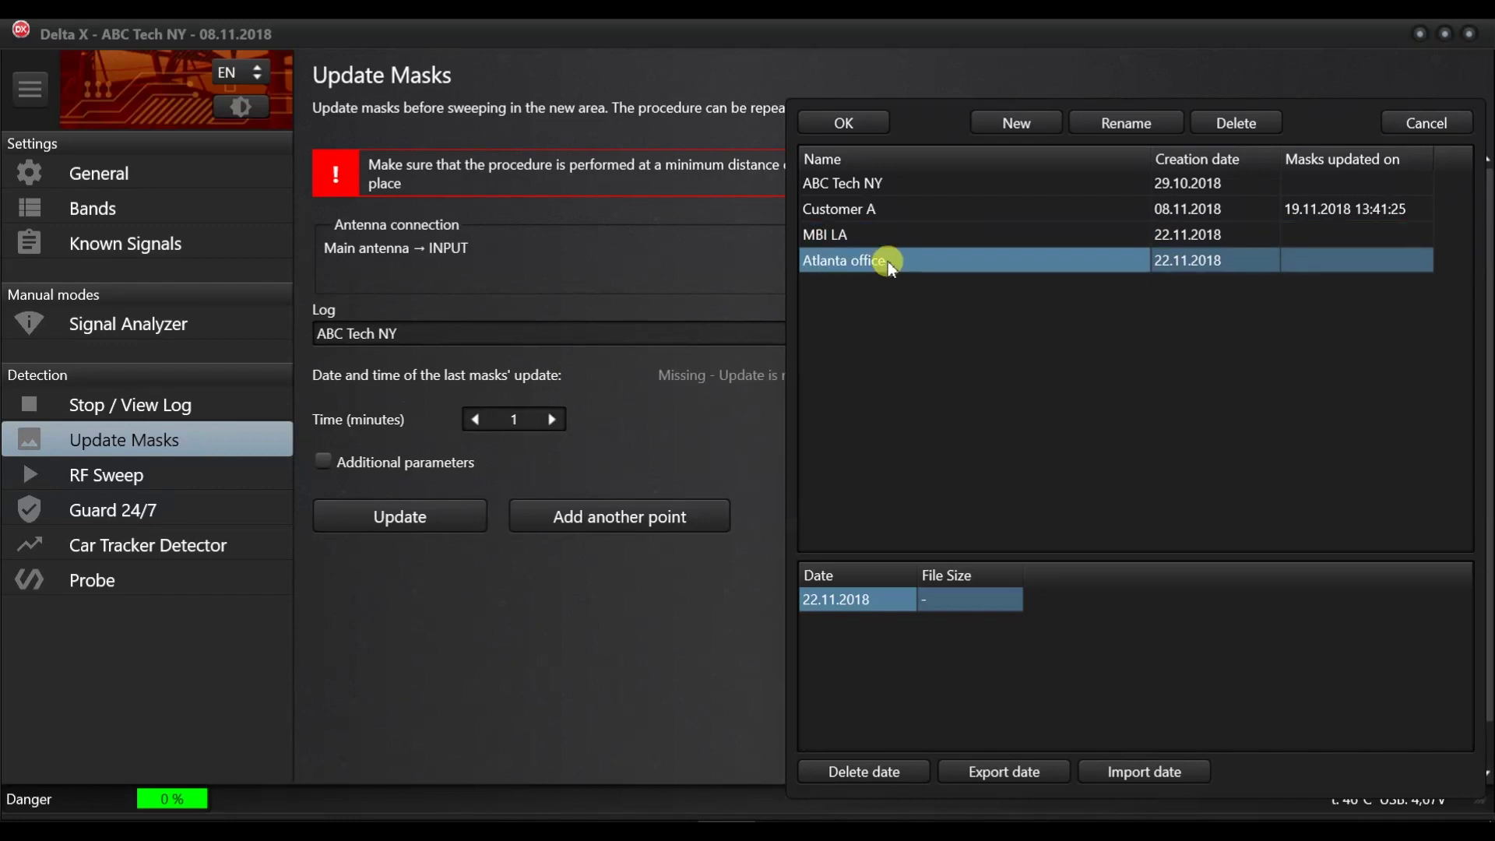
left_click(888, 187)
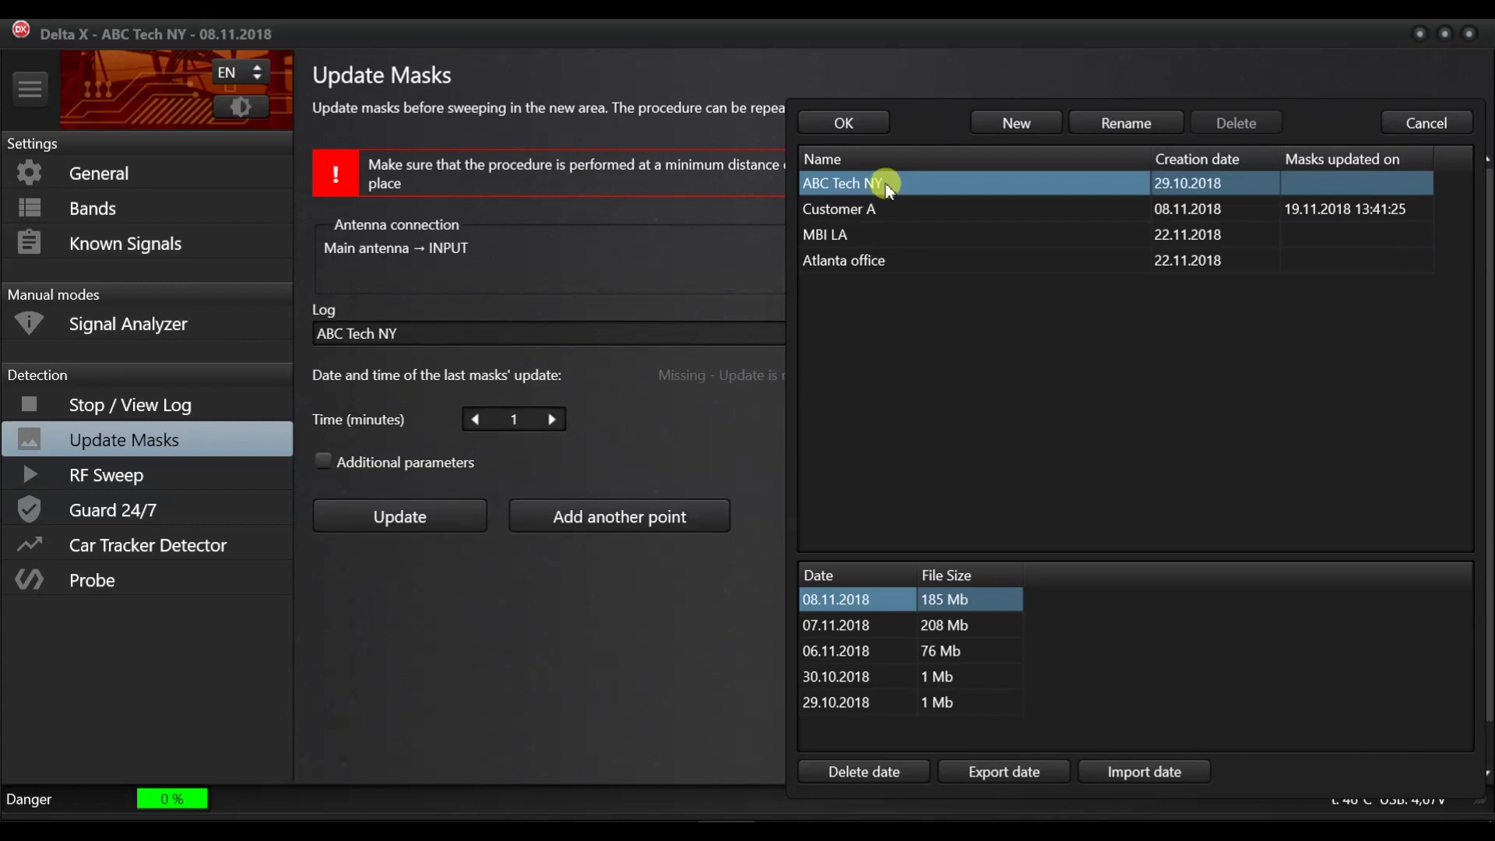
left_click(843, 122)
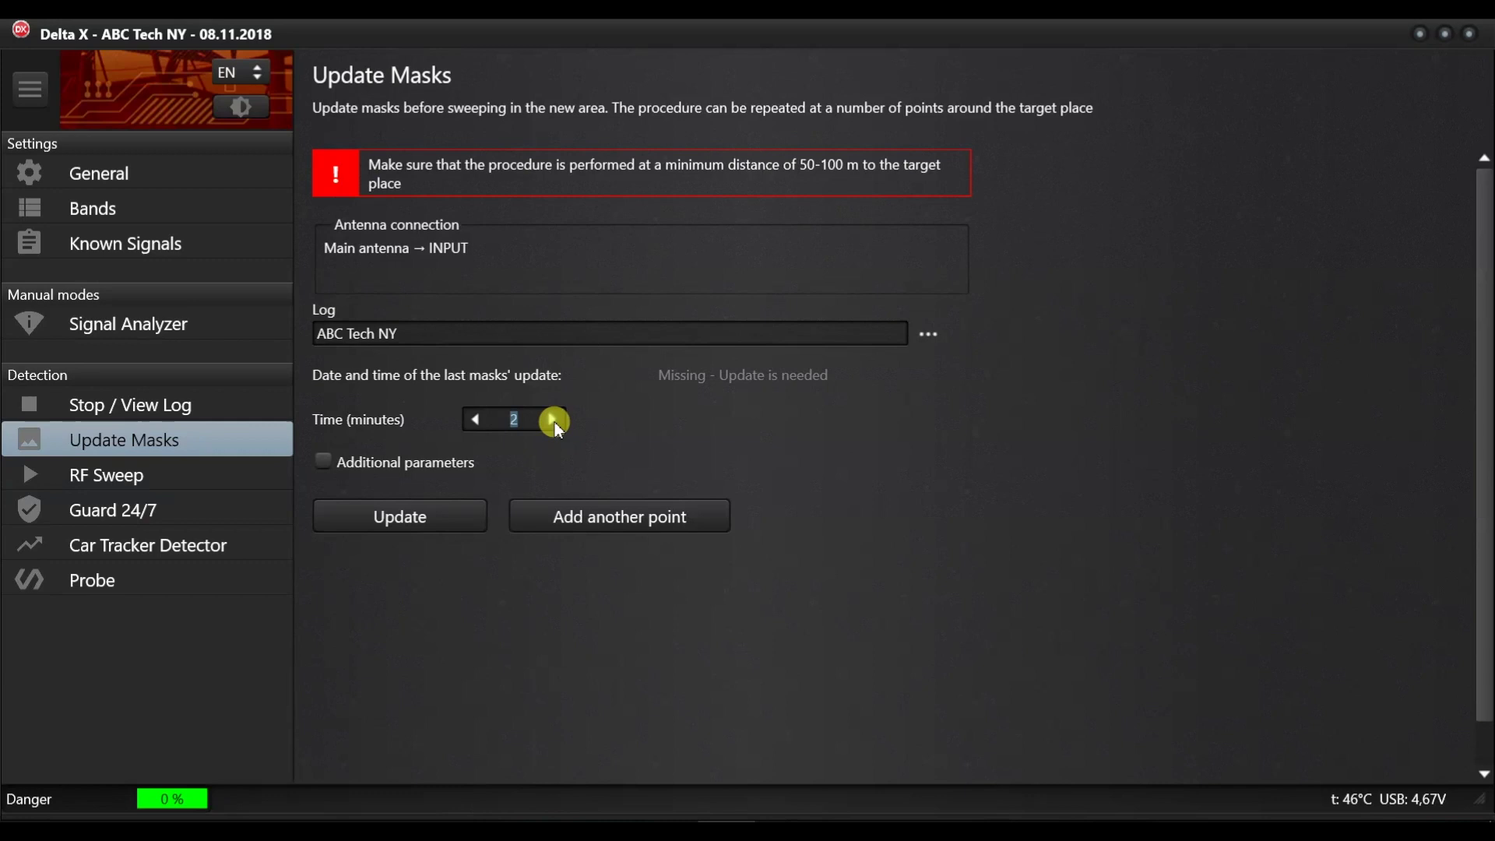
Adjust the mask update time back to 1 minute and run the mask update measurement.
left_click(553, 420)
left_click(552, 419)
left_click(553, 419)
left_click(552, 419)
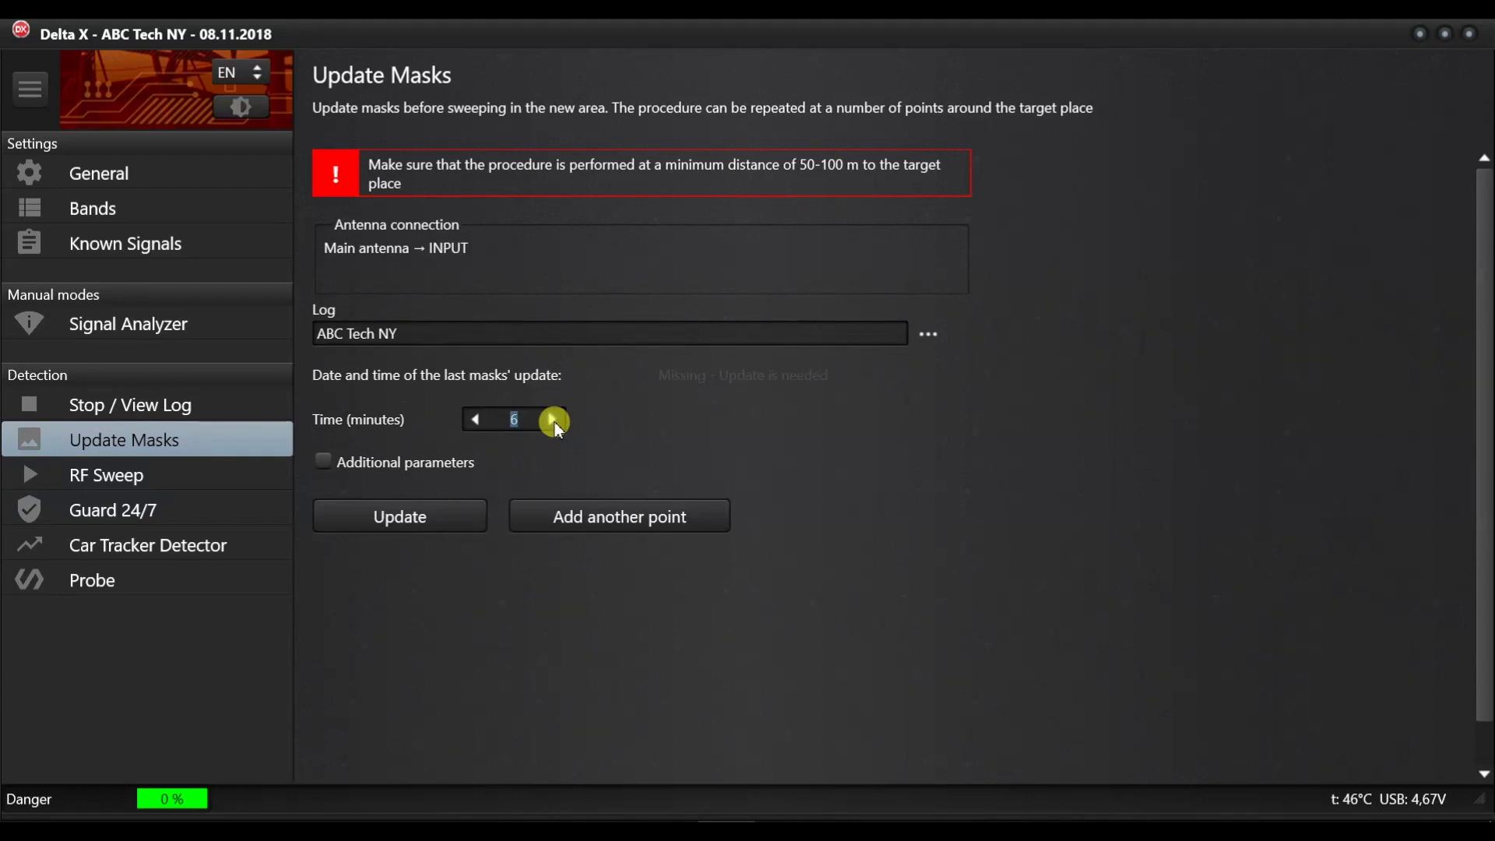
left_click(476, 419)
left_click(476, 419)
left_click(417, 520)
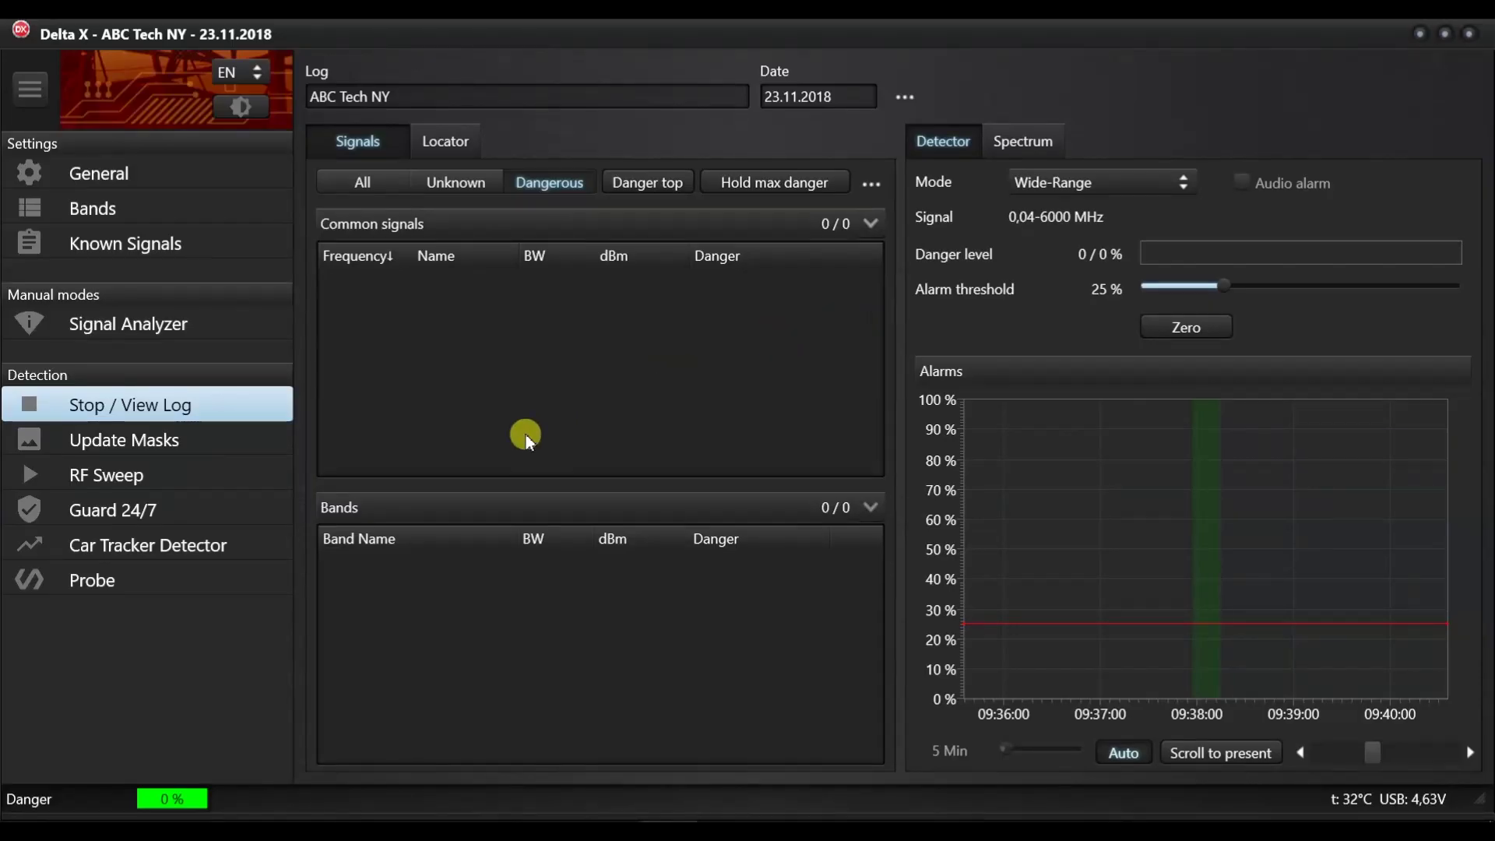
Check the saved log list, keep ABC Tech NY, and start the RF sweep.
left_click(129, 467)
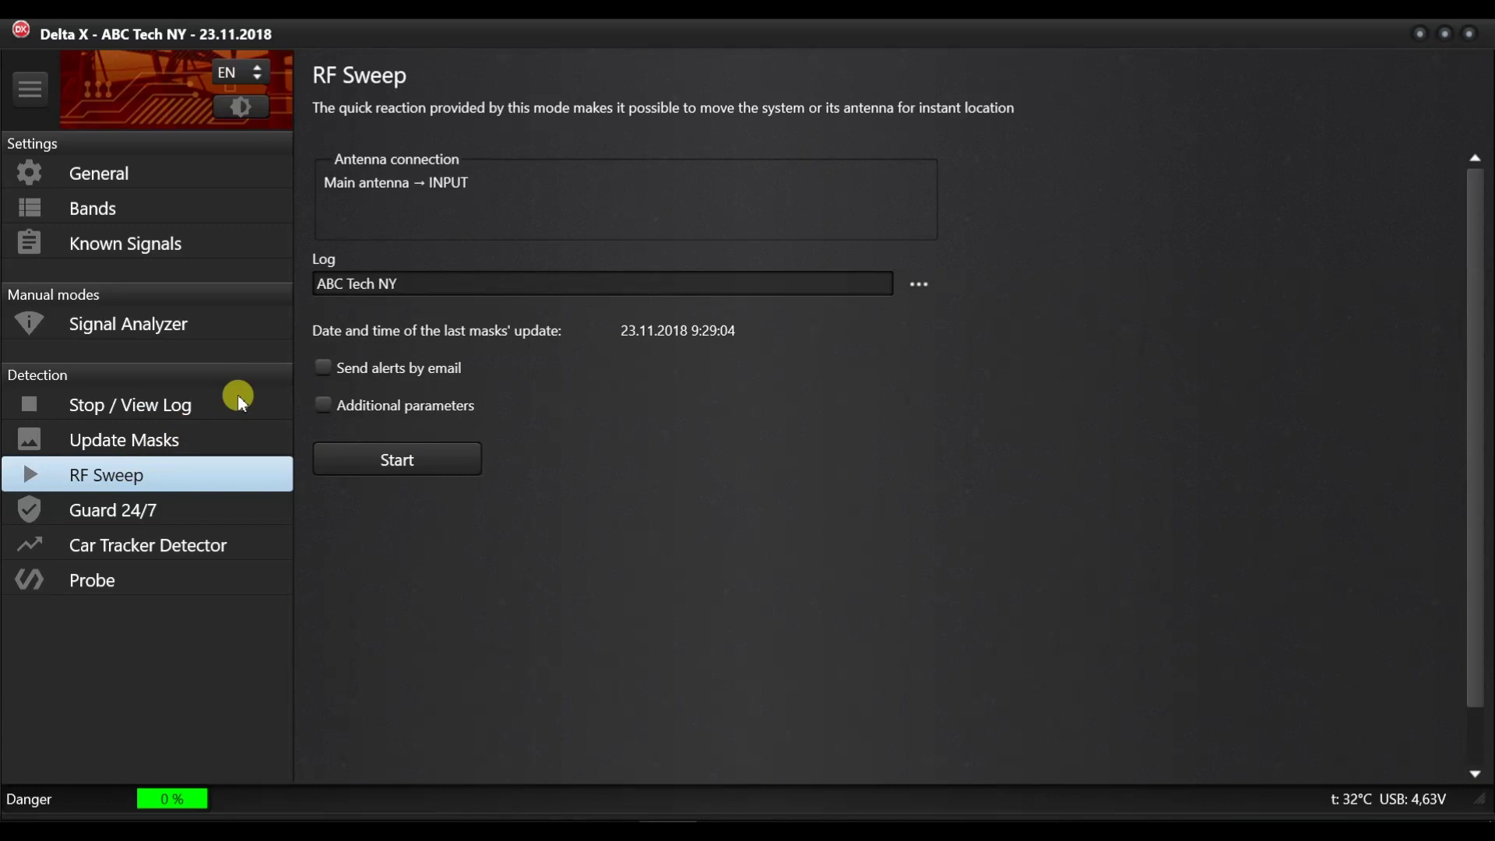
left_click(919, 284)
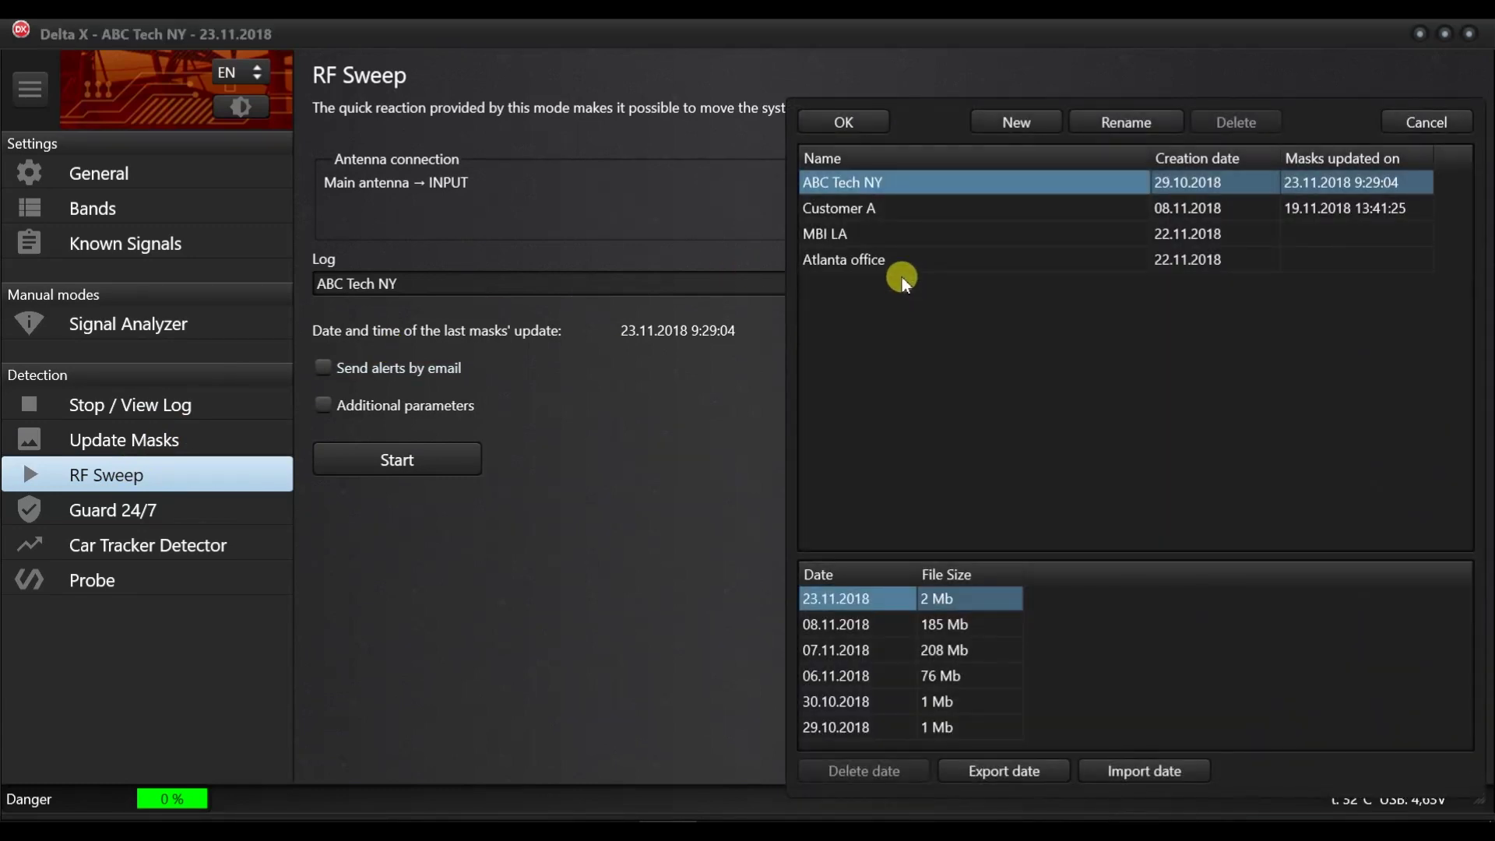
left_click(848, 120)
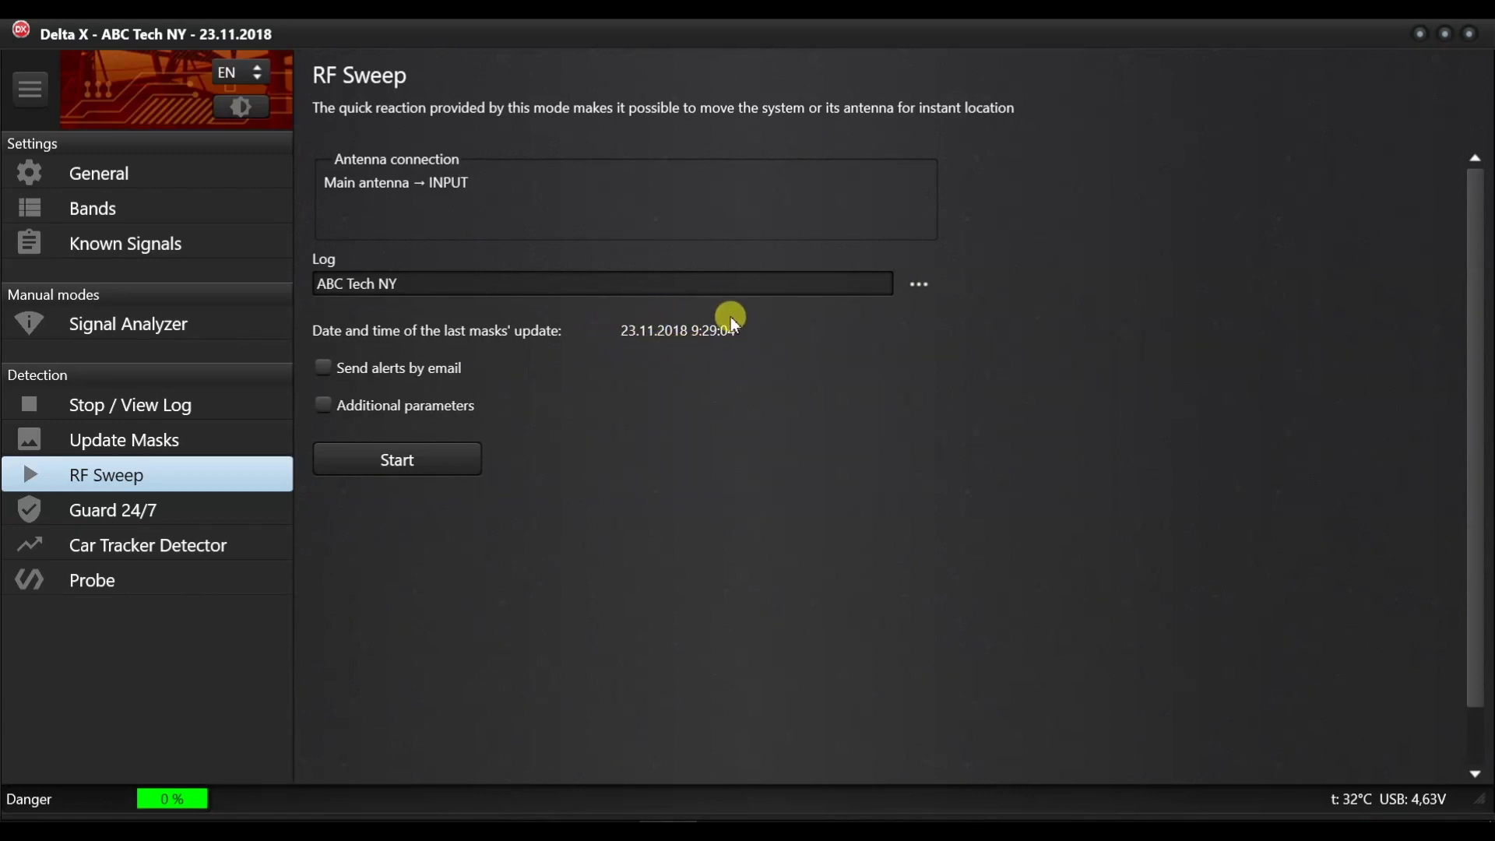
left_click(391, 468)
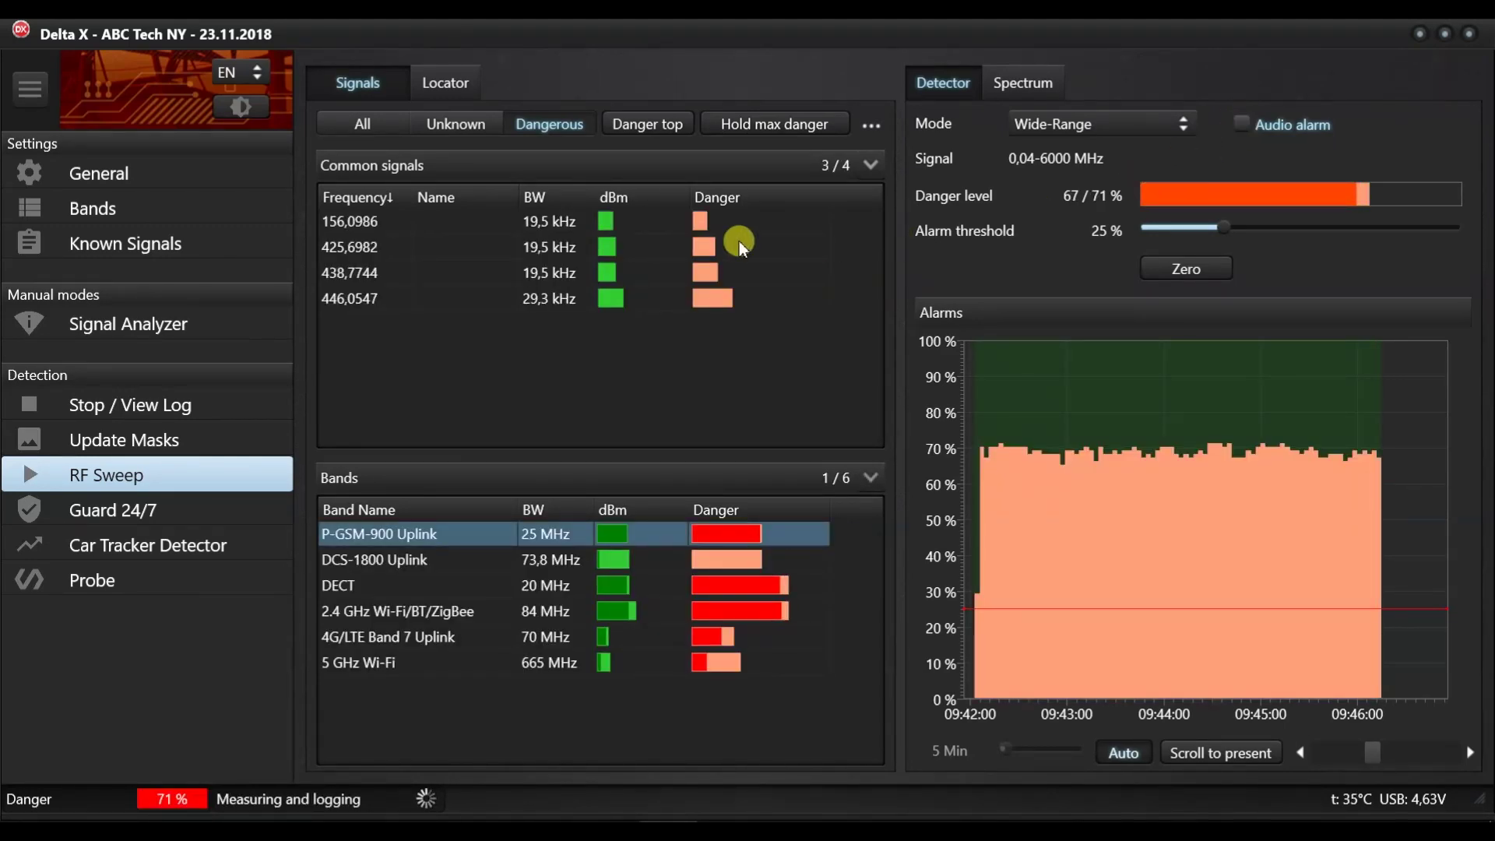
Widen the results, view all detected signals and bands, then filter back to dangerous only.
left_click(33, 86)
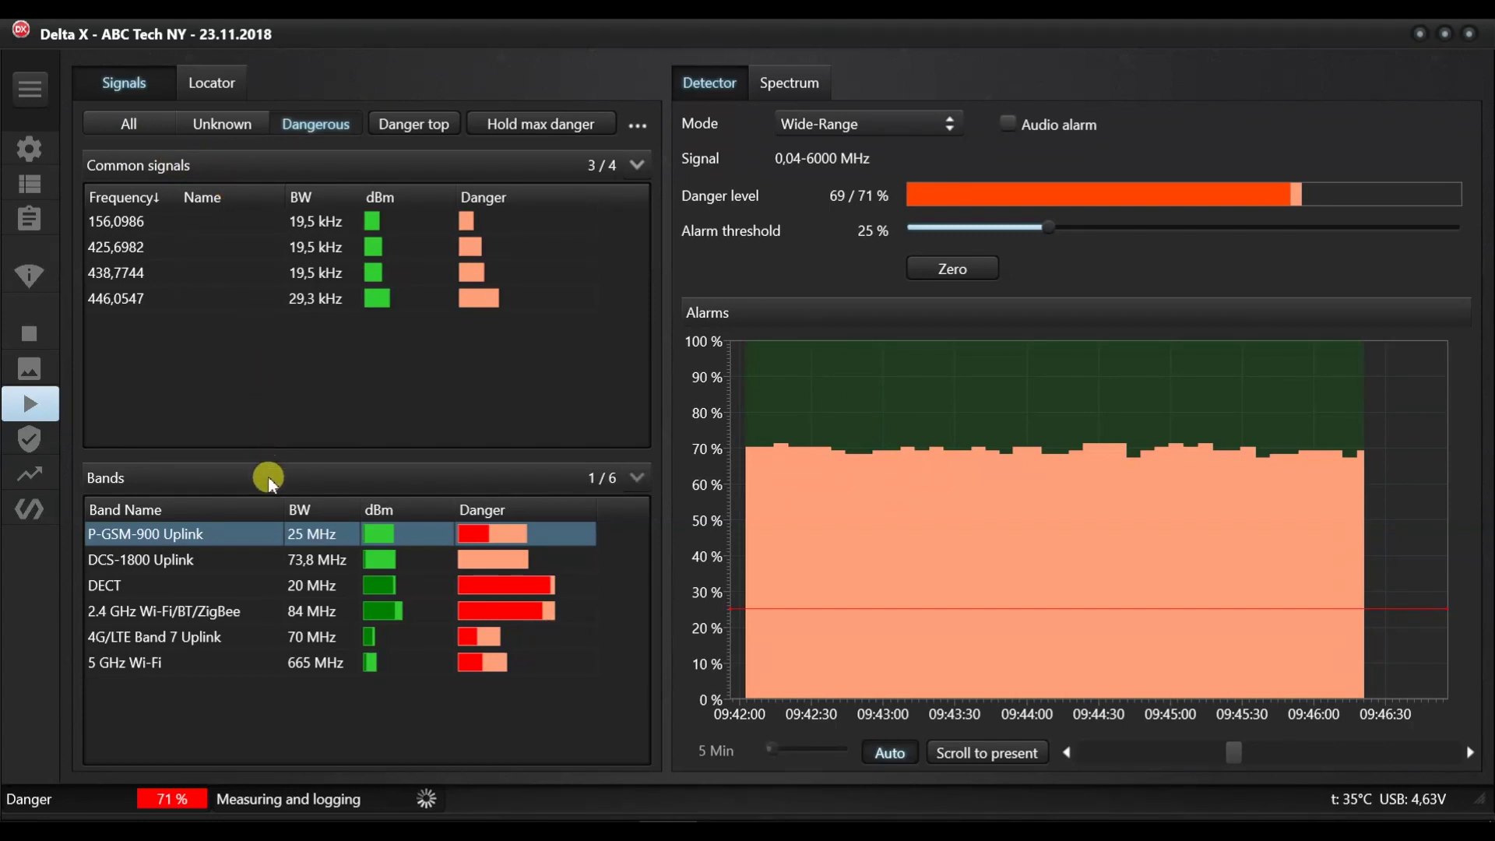
left_click(138, 125)
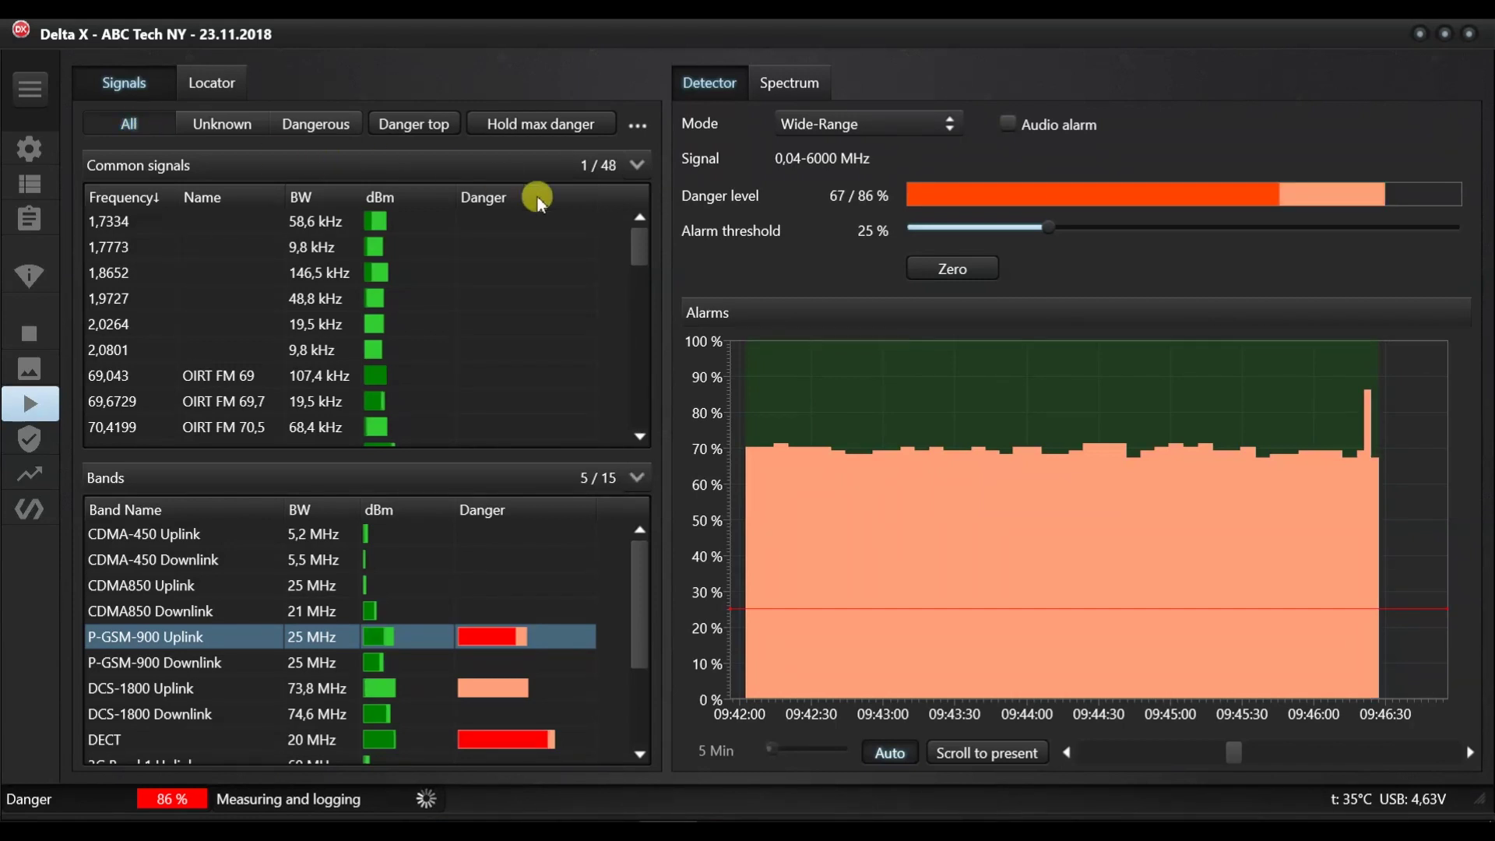
mouse_move(639, 240)
left_mouse_down()
mouse_move(648, 405)
mouse_move(643, 298)
left_mouse_up()
left_click_drag(644, 565, 639, 573)
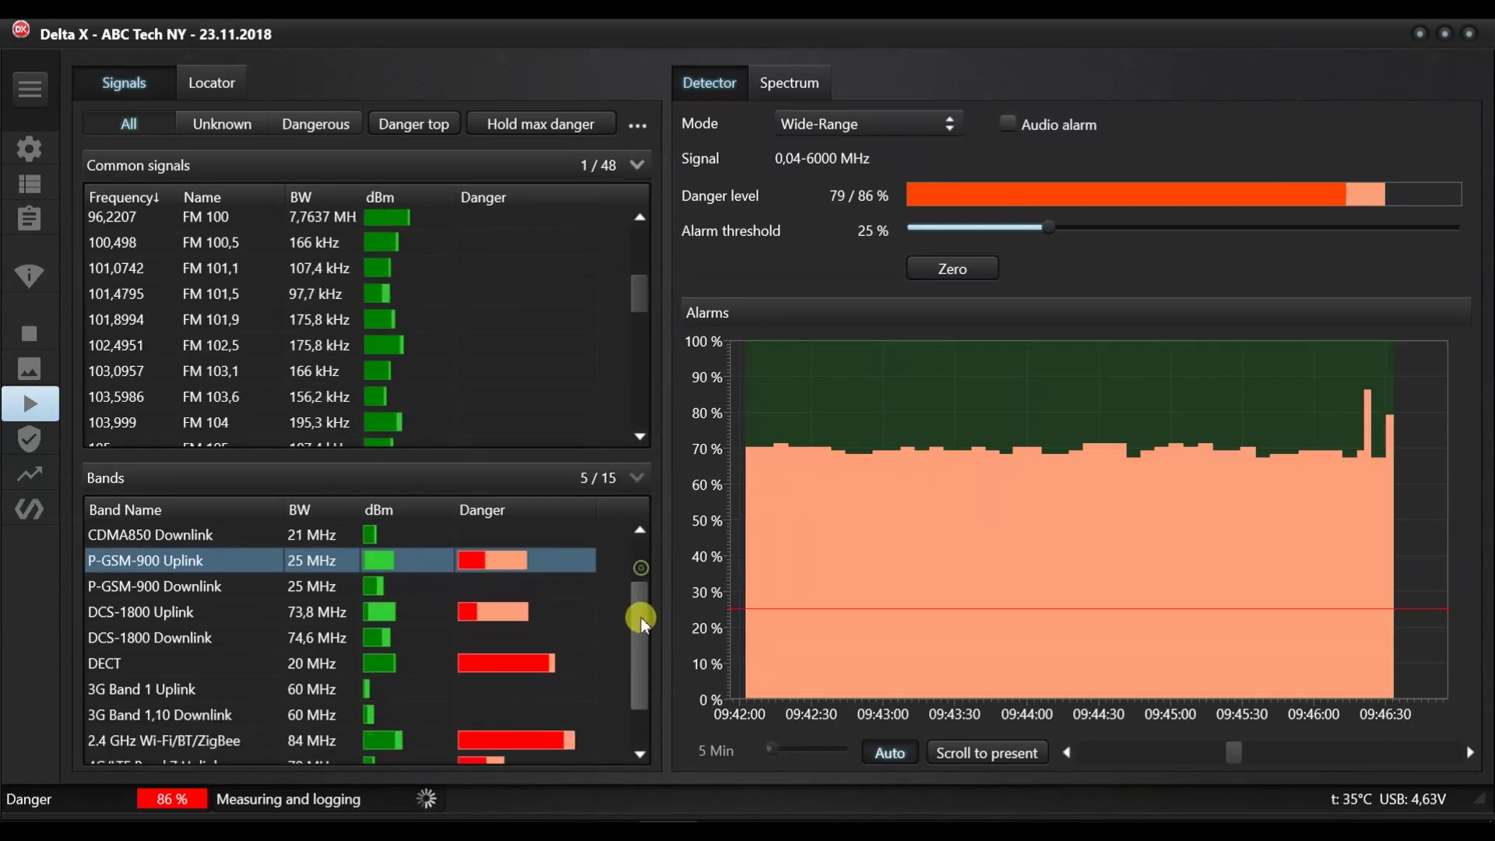
left_click(340, 132)
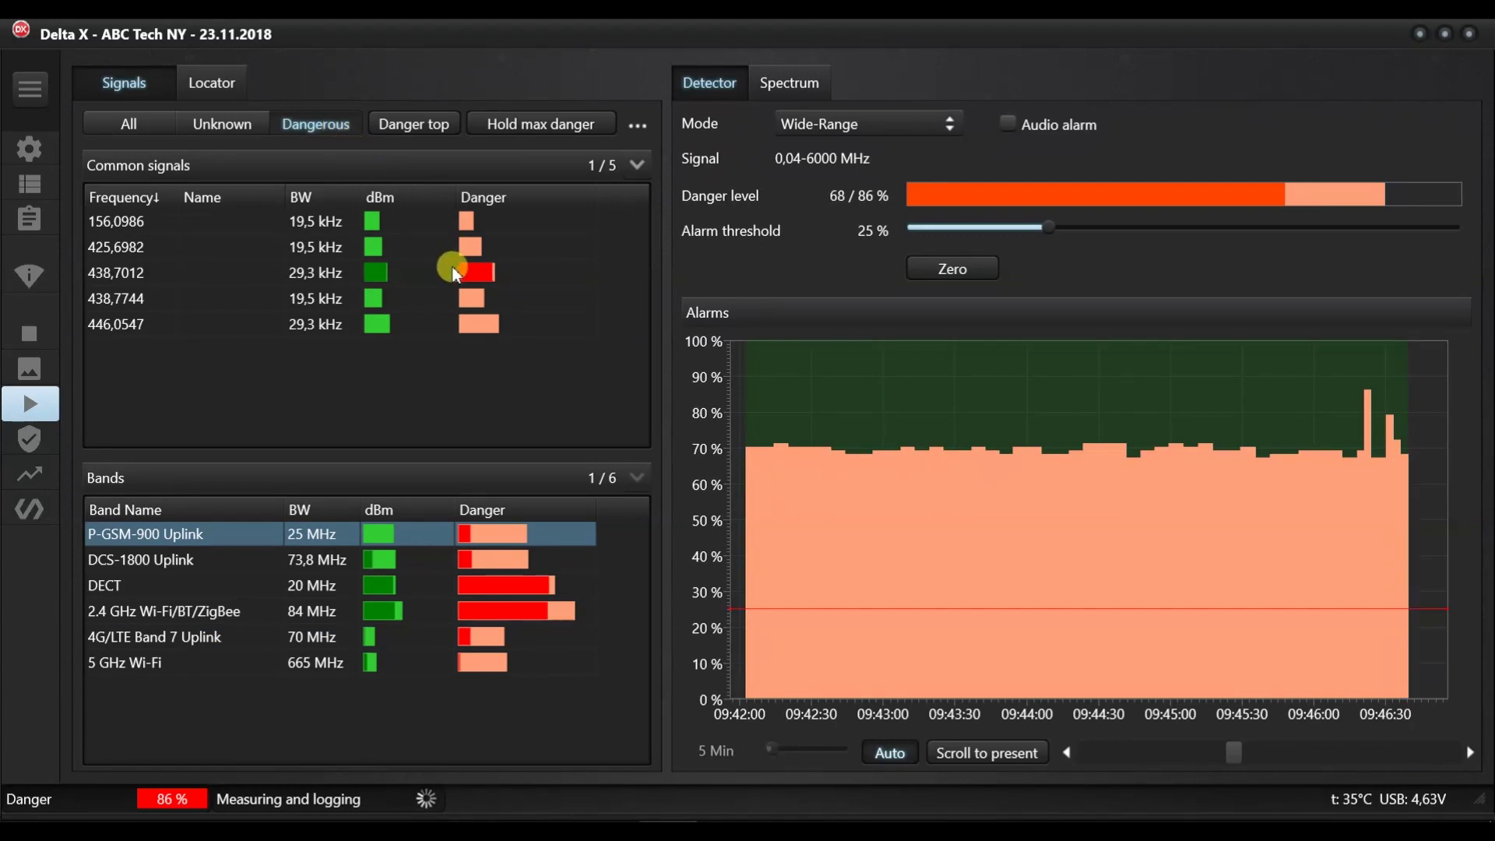
View the spectrum and waterfall of the 446,0547 and 868,125 MHz dangerous signals.
double_click(453, 270)
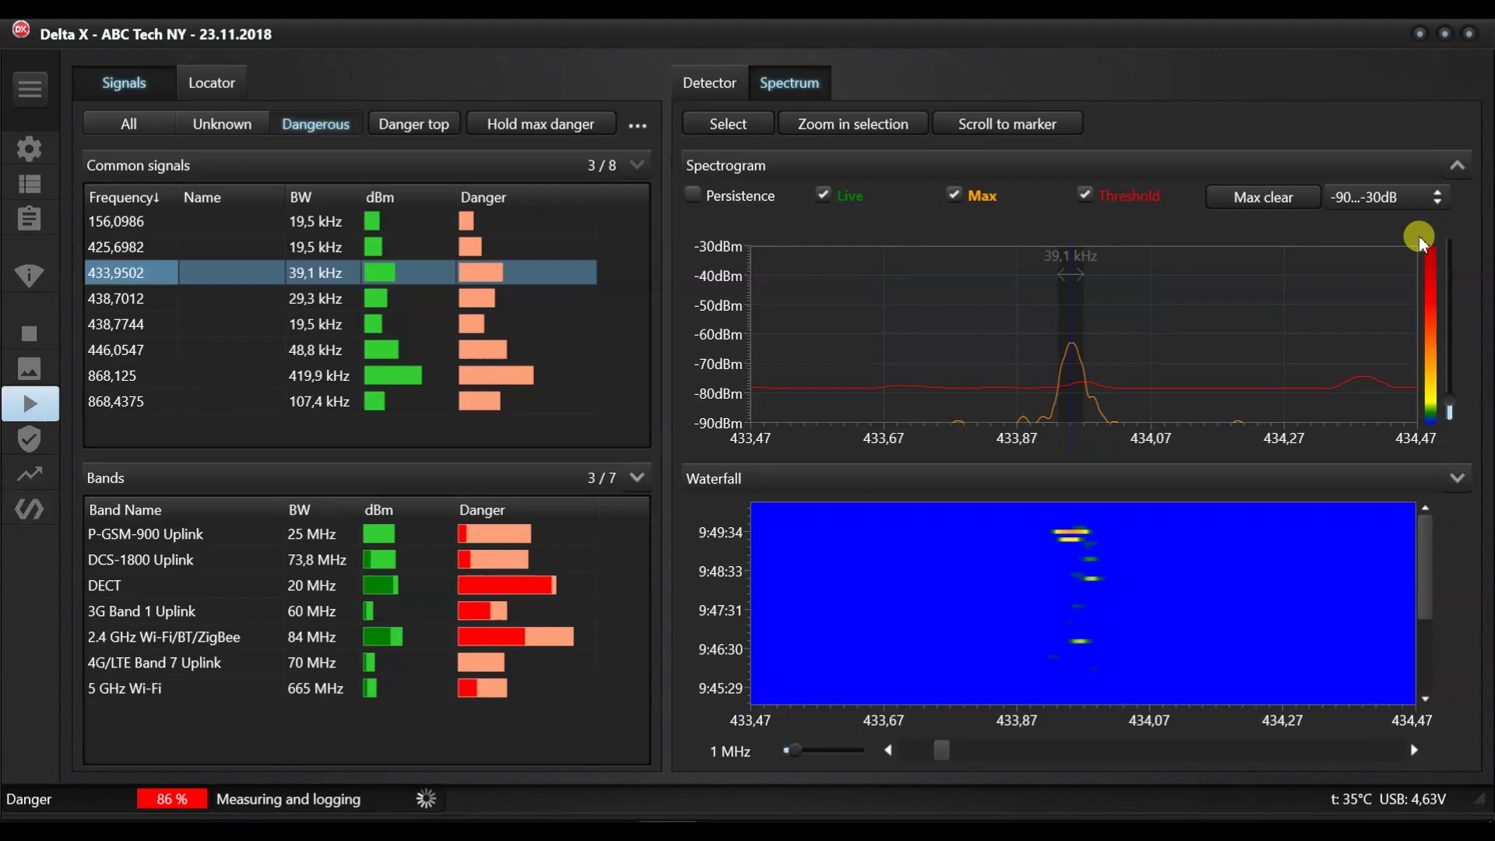
left_click(133, 352)
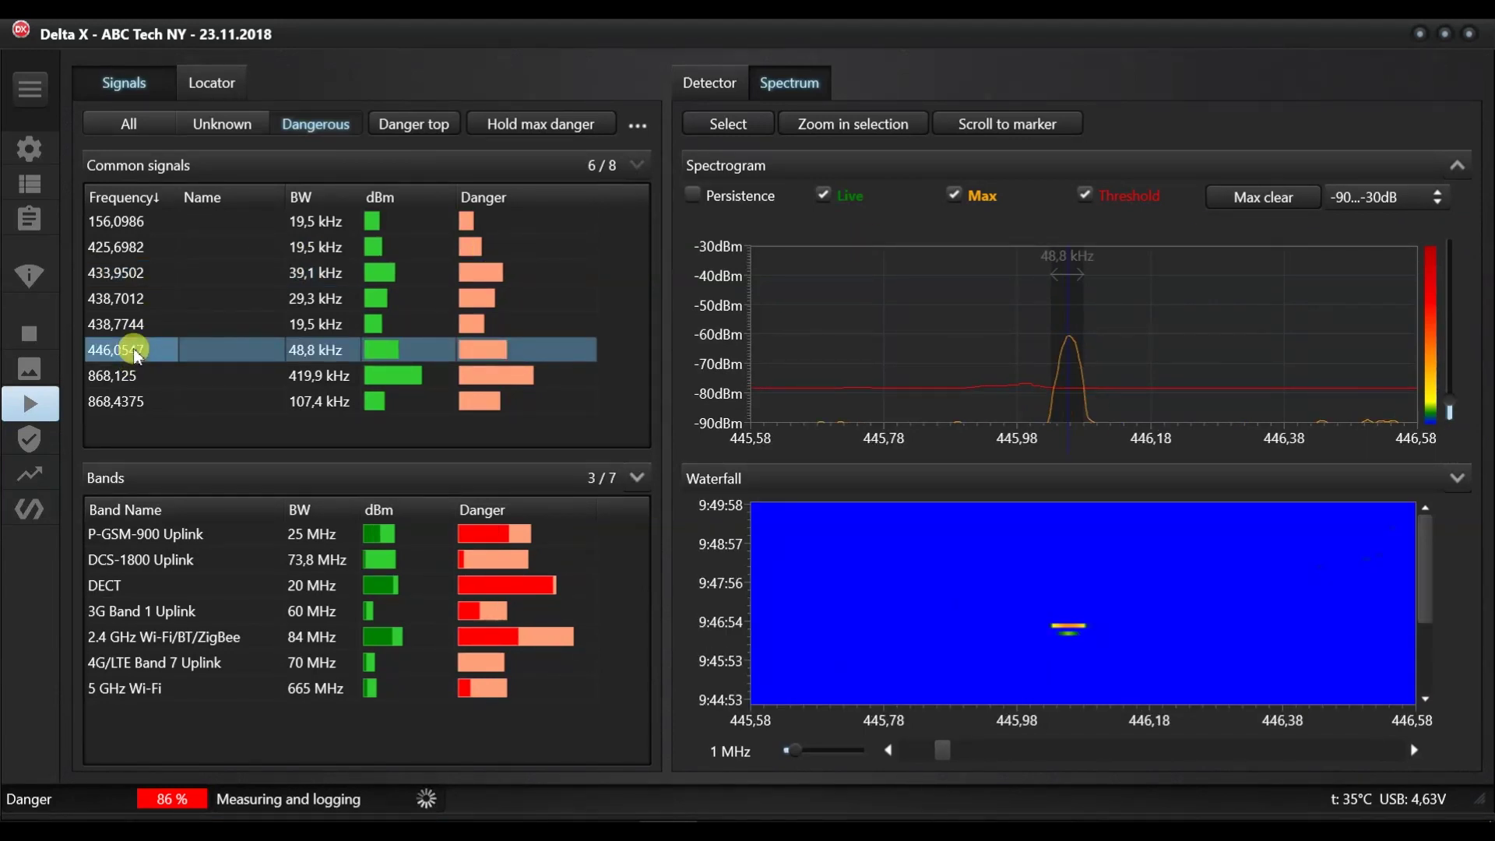
left_click(131, 374)
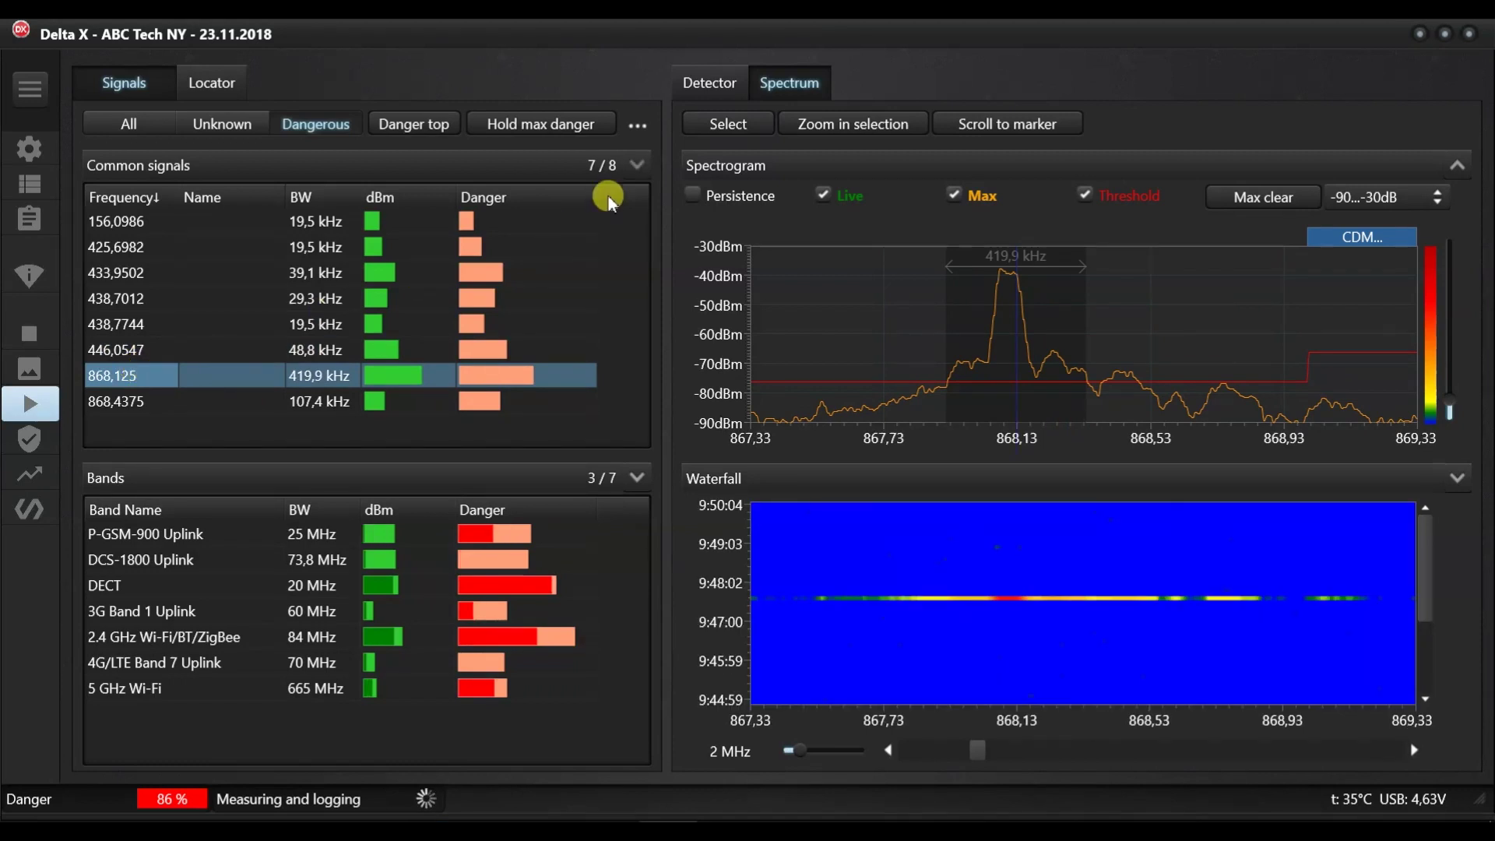
Show persistence without the max-hold trace and tune to the 438,7744 MHz signal.
left_click(742, 194)
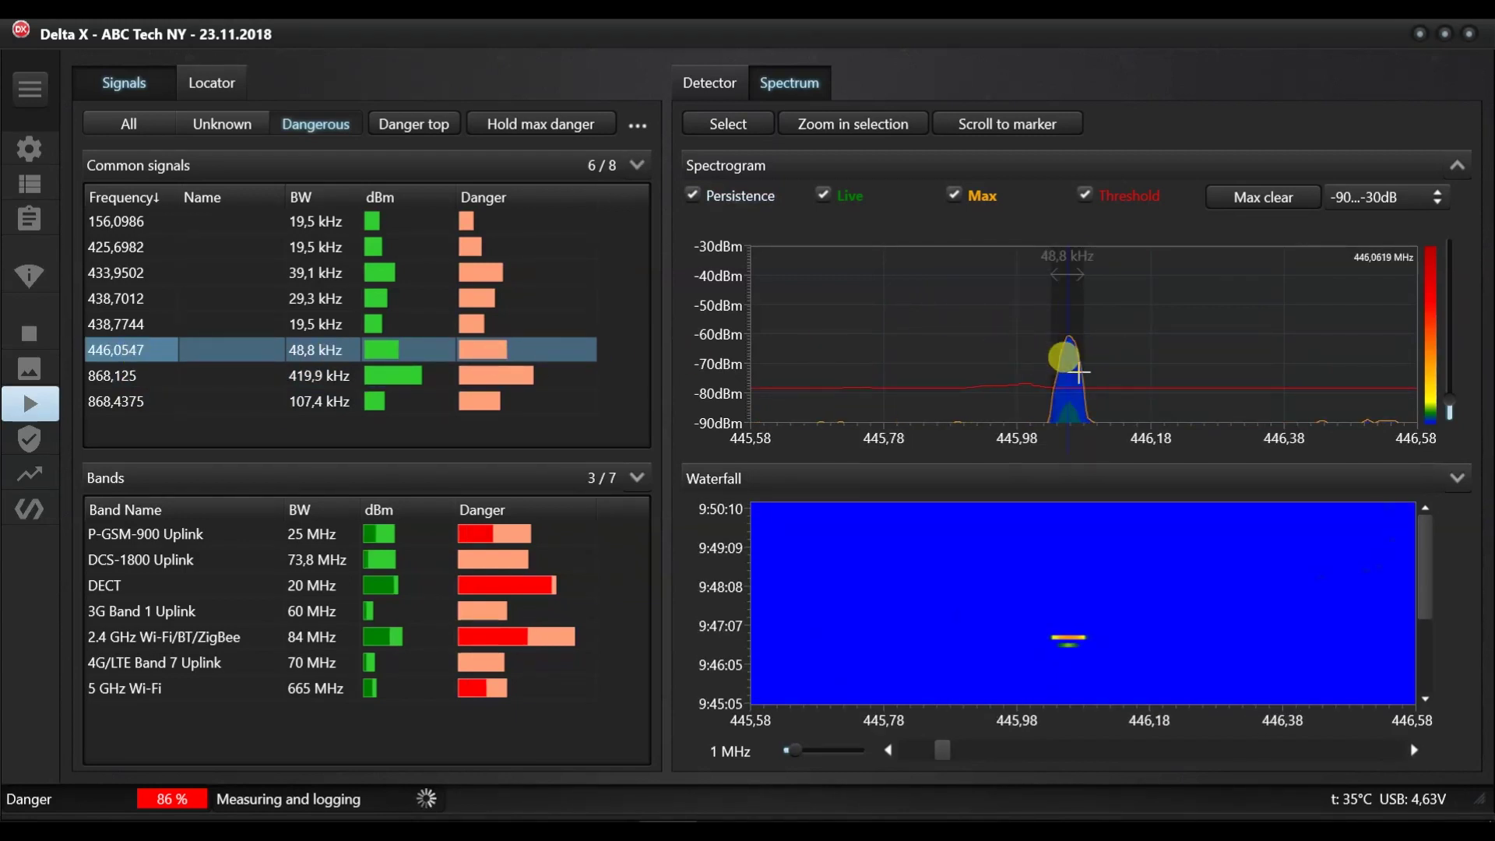
left_click(970, 196)
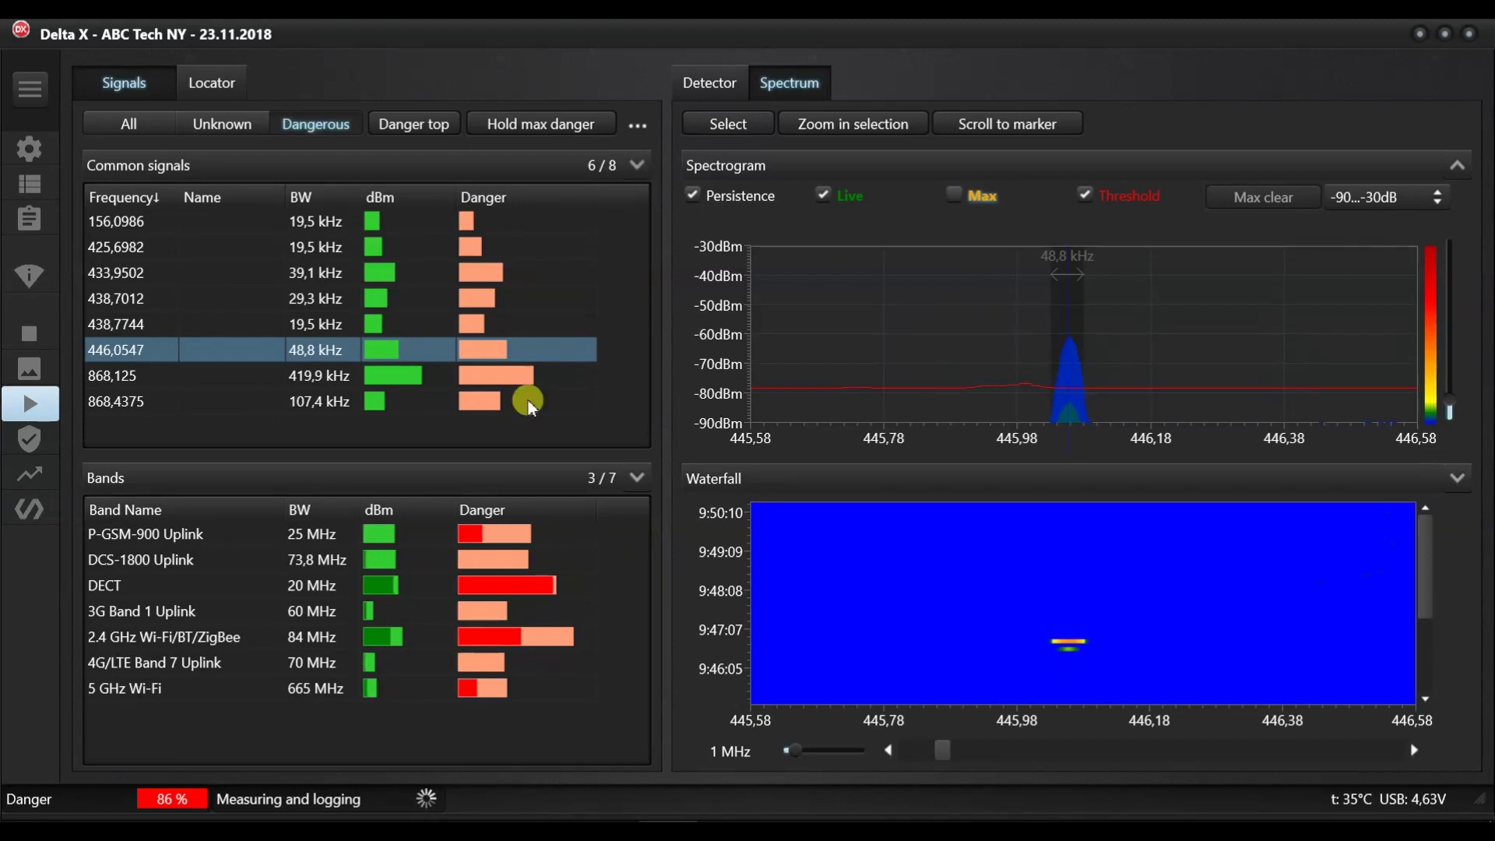
left_click(182, 325)
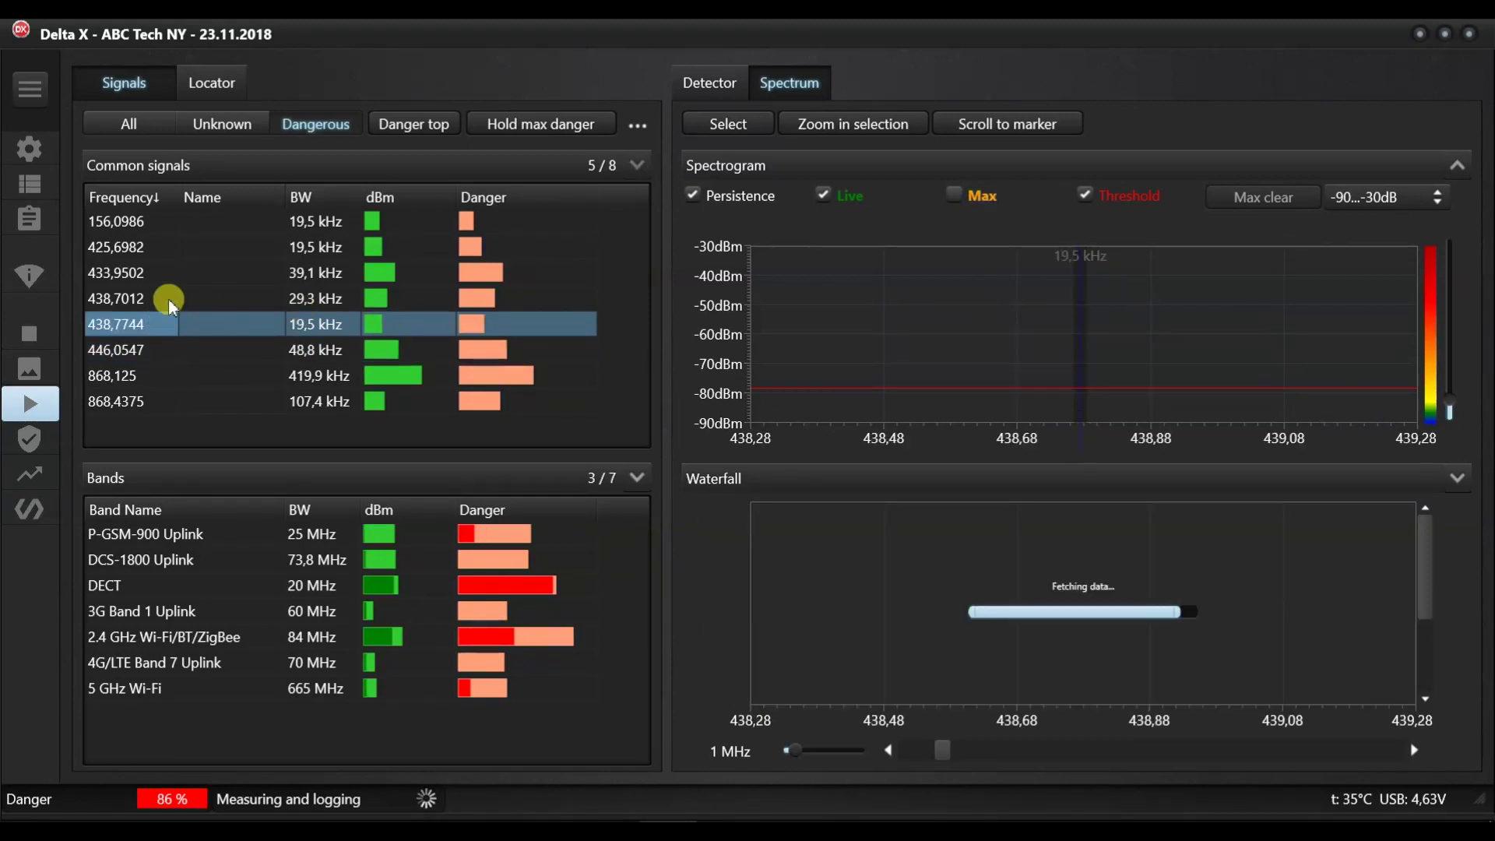
Inspect the 438,7012 and 868,4375 MHz signals with the span widened to 5 MHz.
left_click(129, 299)
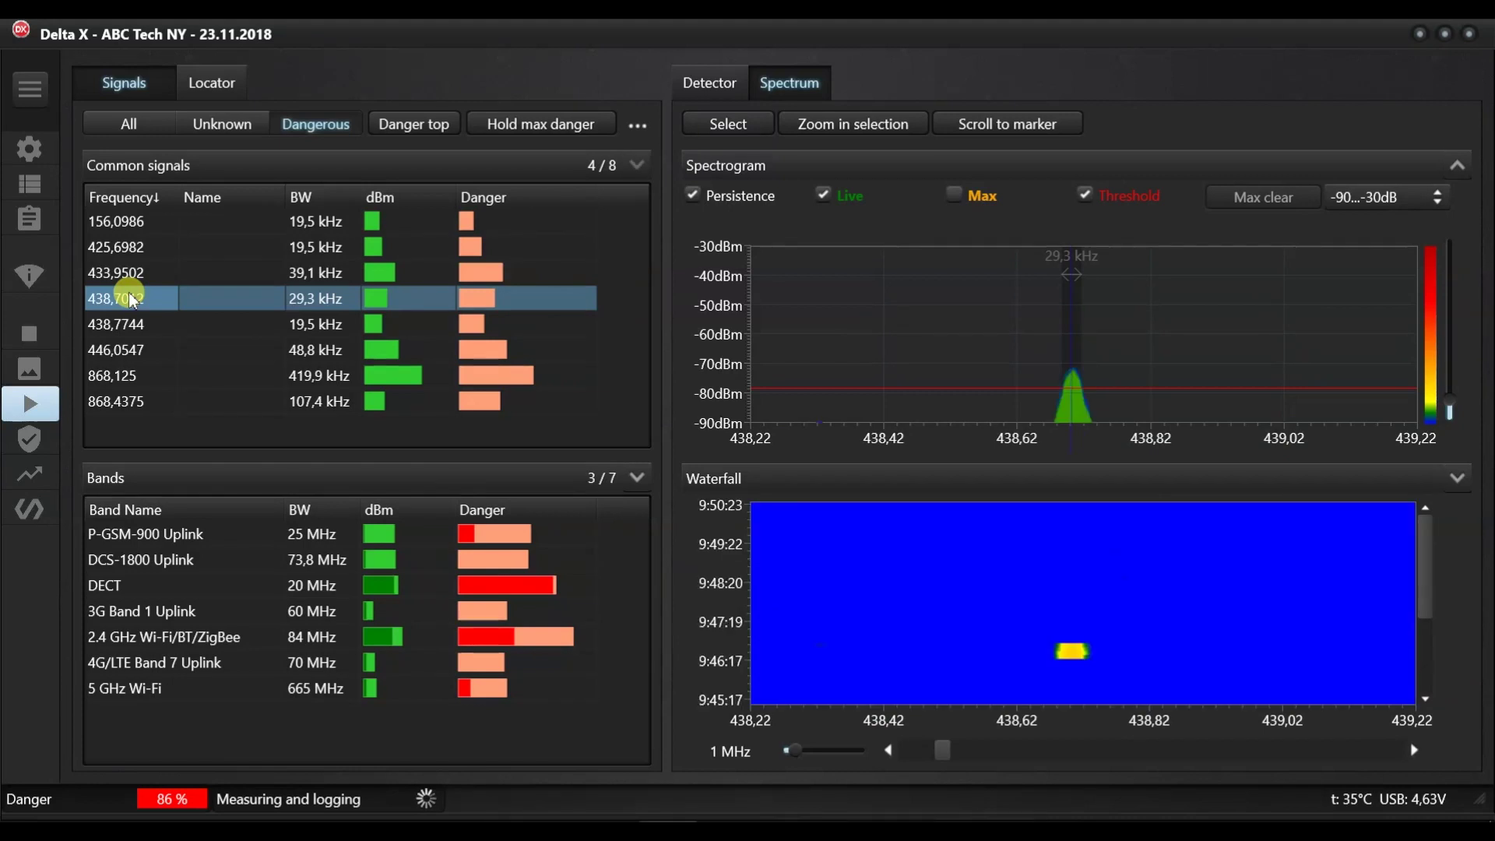
left_click(838, 744)
left_click(840, 747)
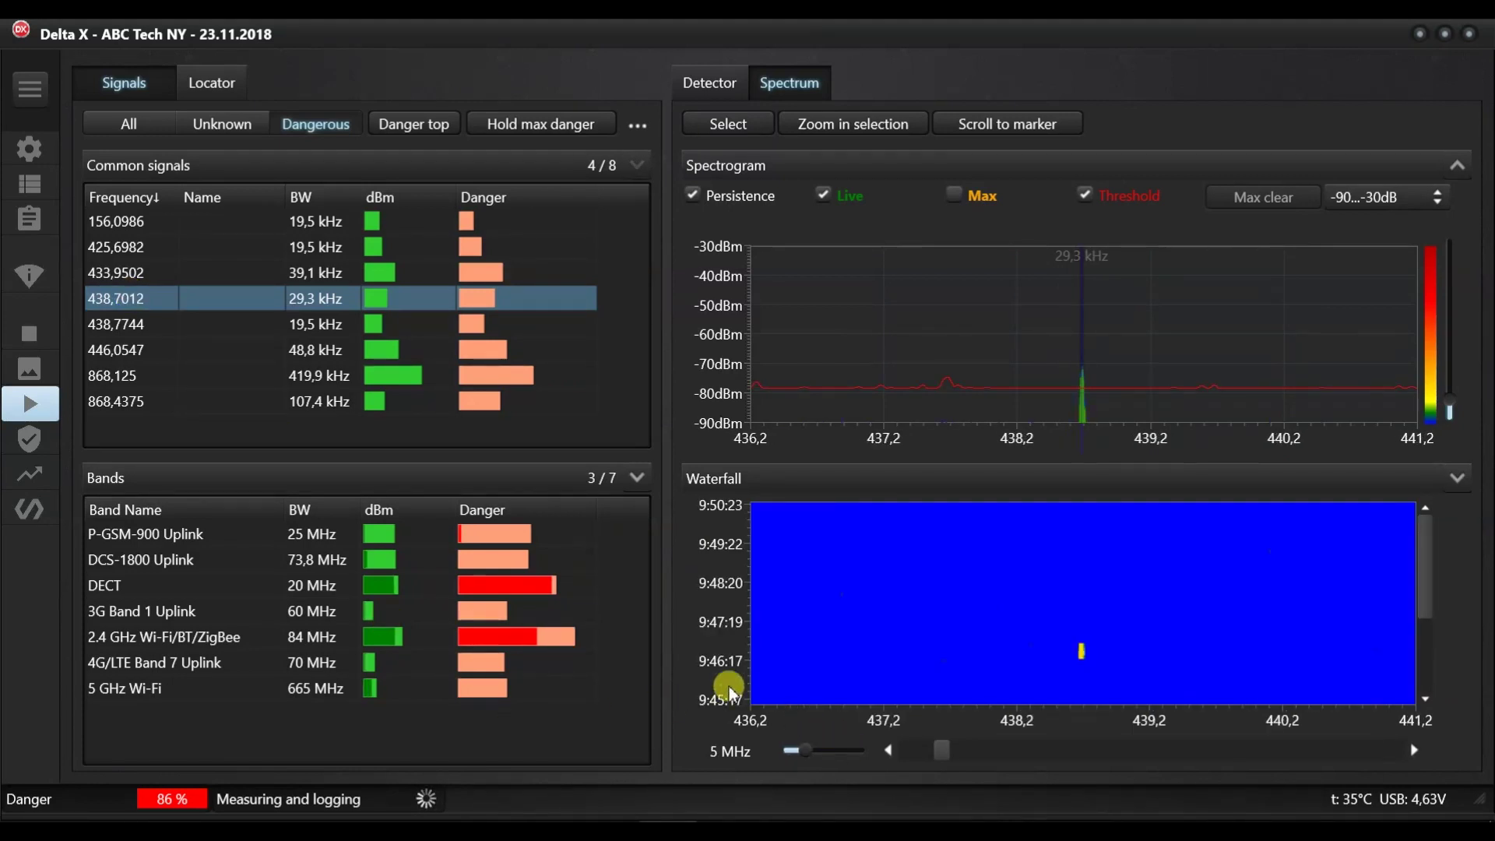
left_click(166, 390)
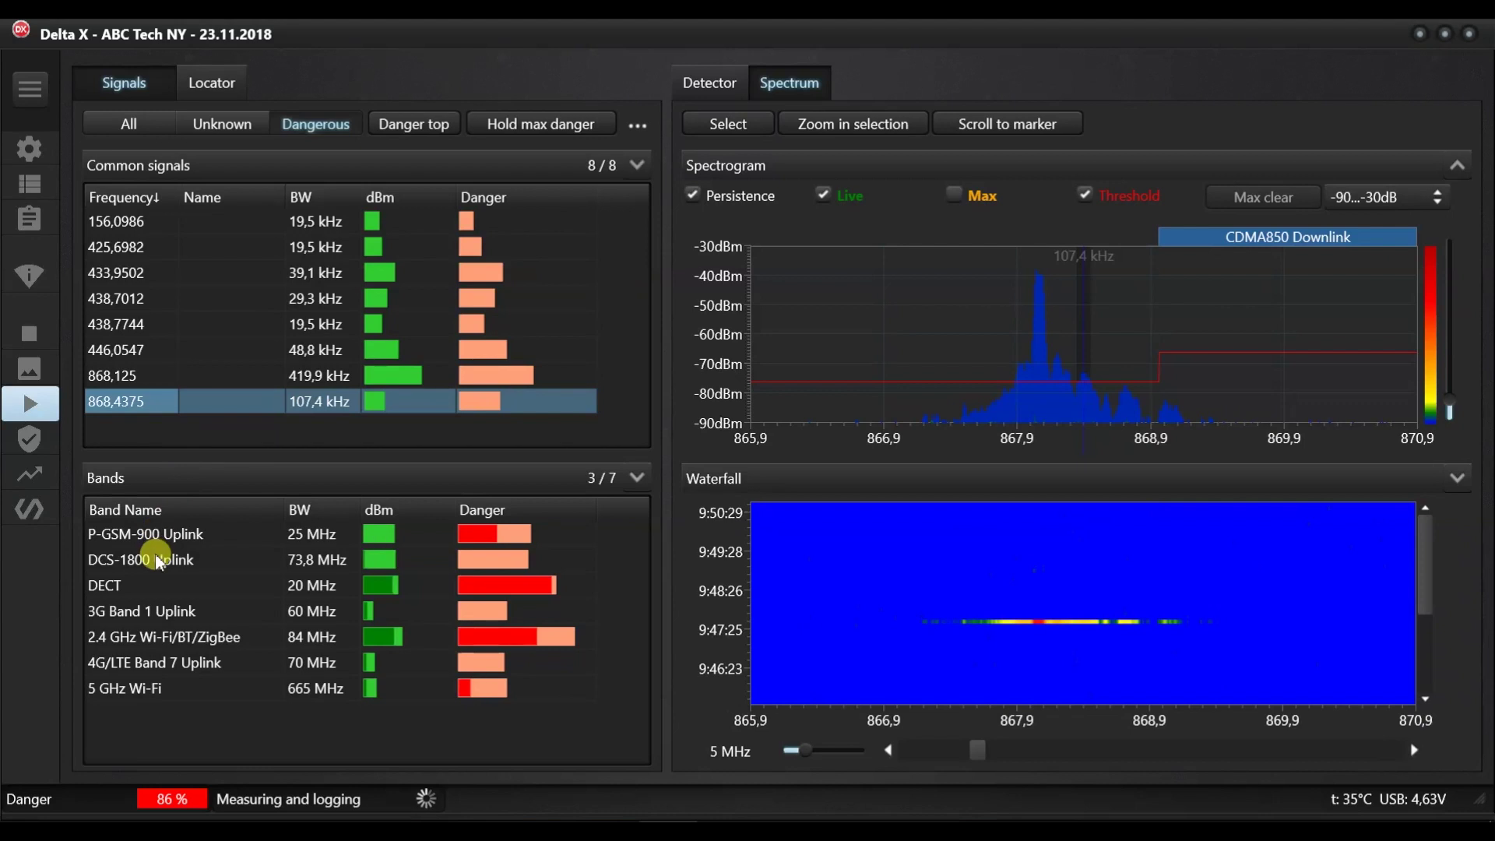
Display the DECT band spectrum as a live trace with persistence off.
left_click(158, 583)
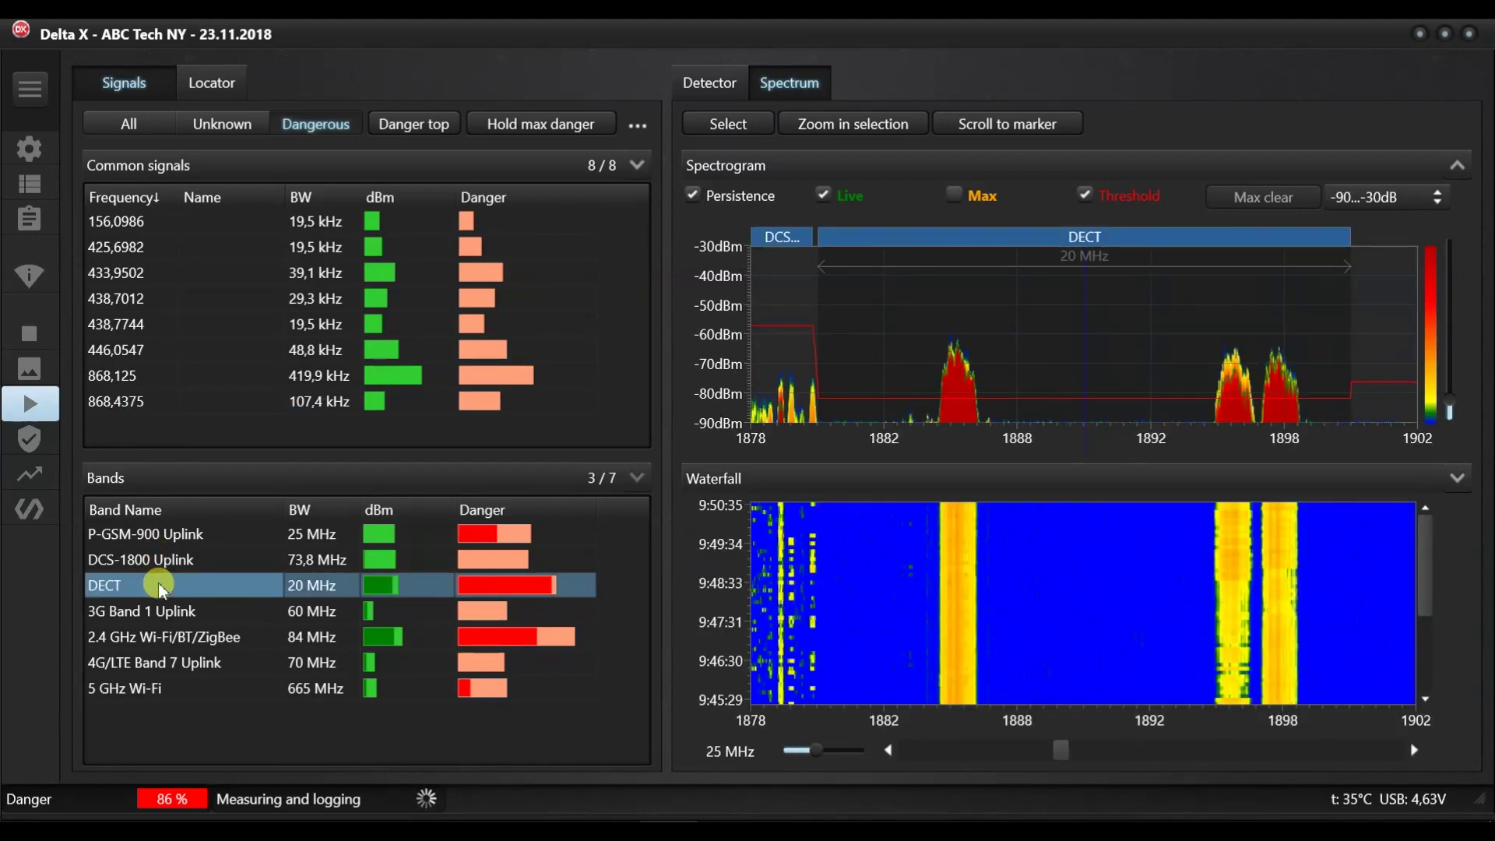
left_click(690, 198)
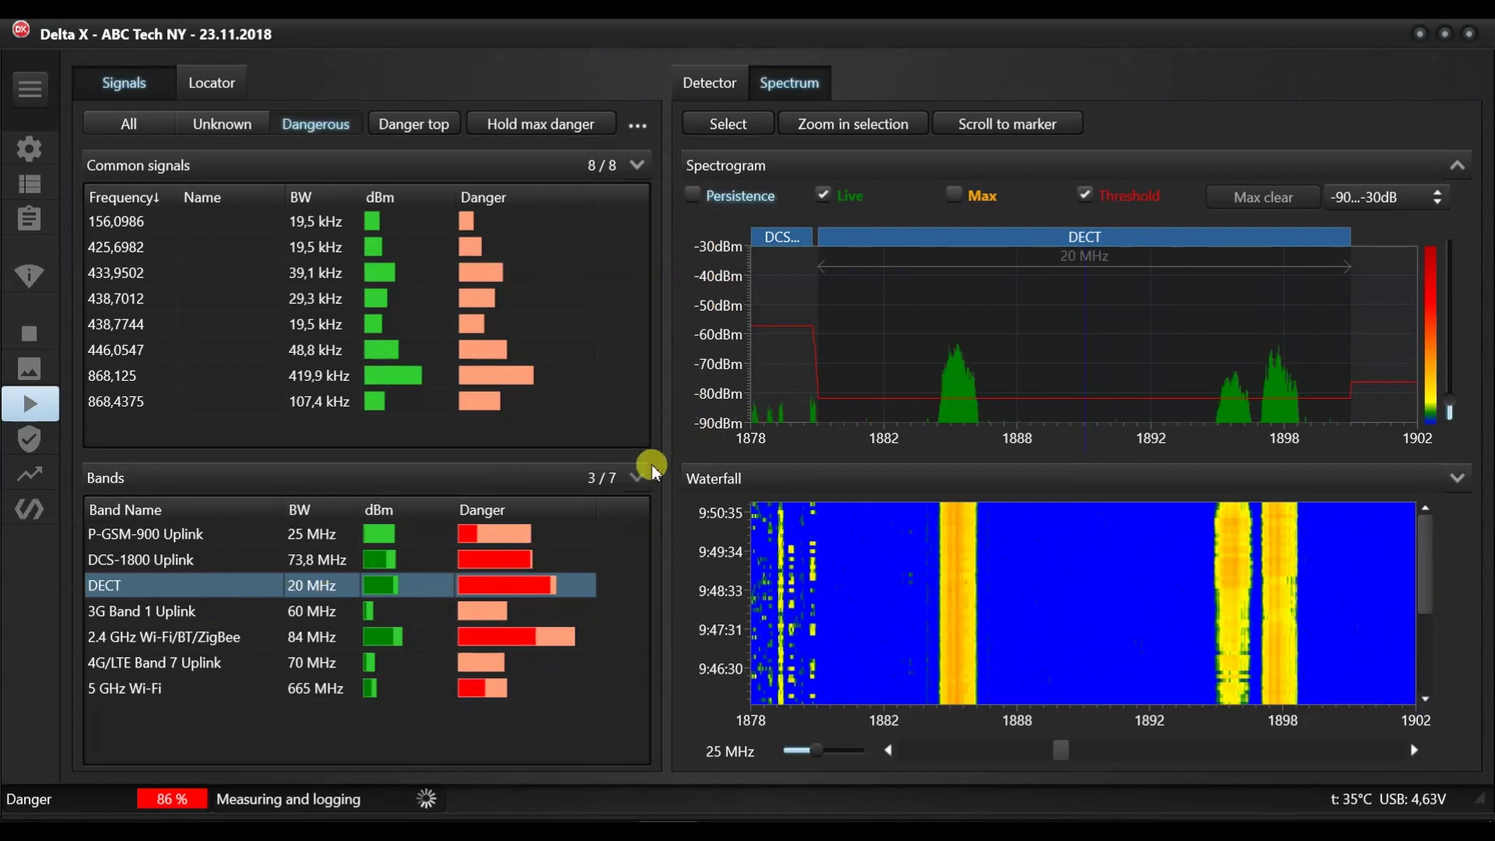
With band level details shown, review DCS-1800, 3G Band 1, 2.4 GHz and 4G/LTE Band 7 spectra using persistence.
left_click(633, 476)
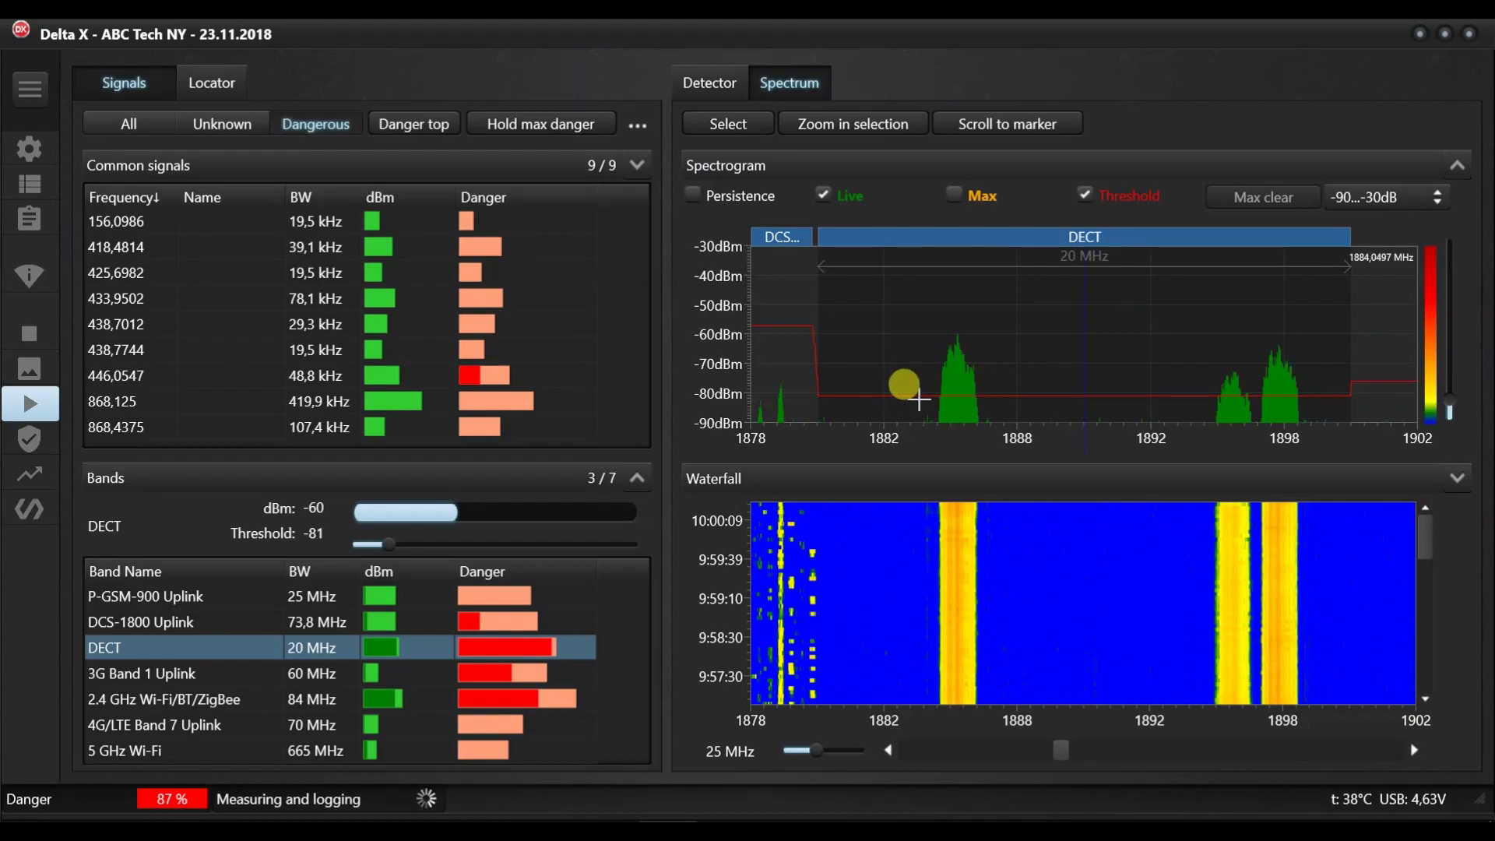
left_click(186, 622)
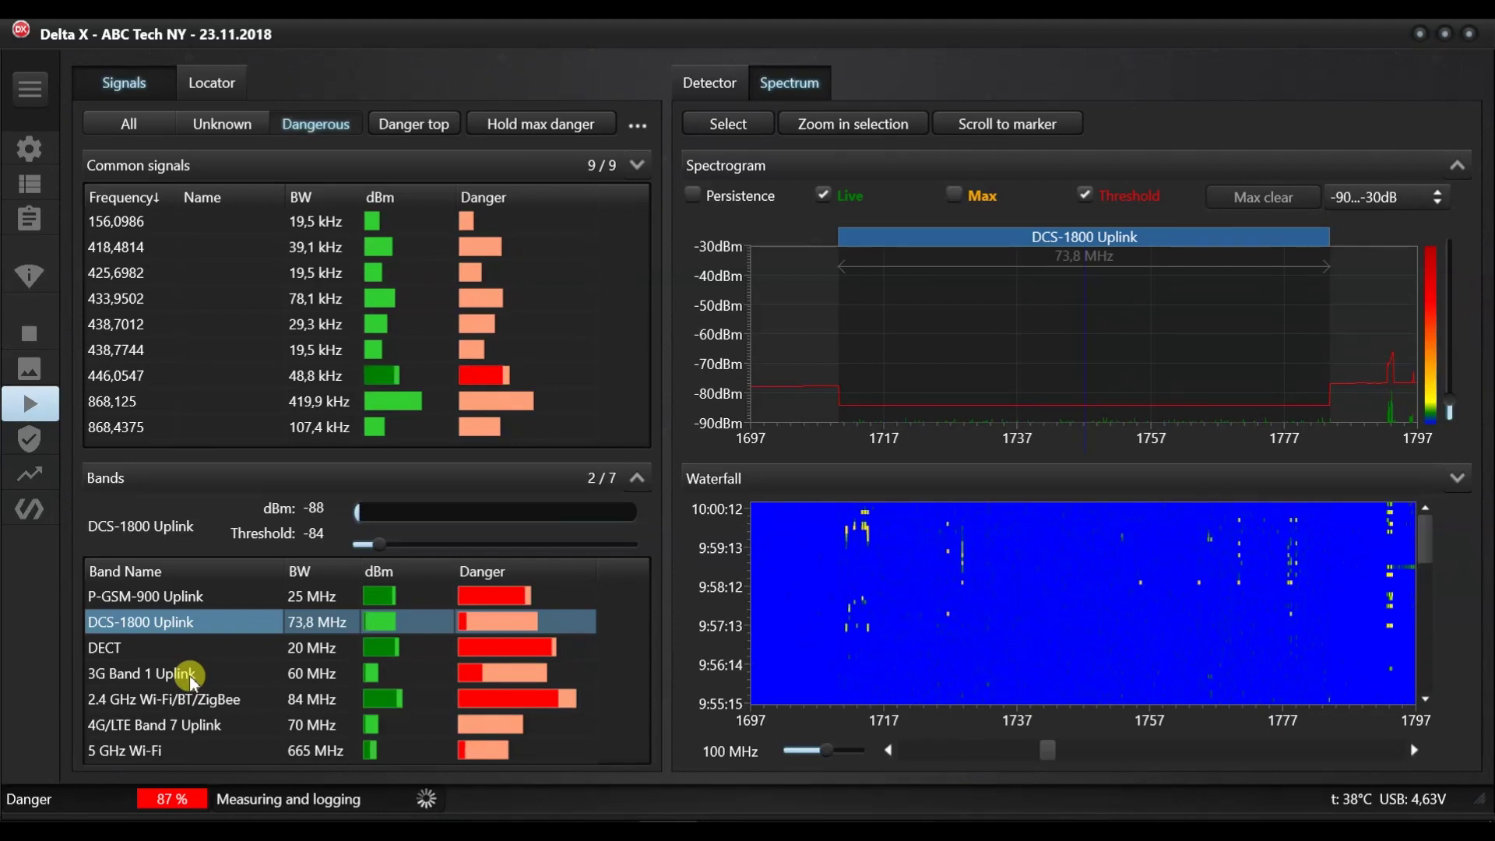
left_click(191, 677)
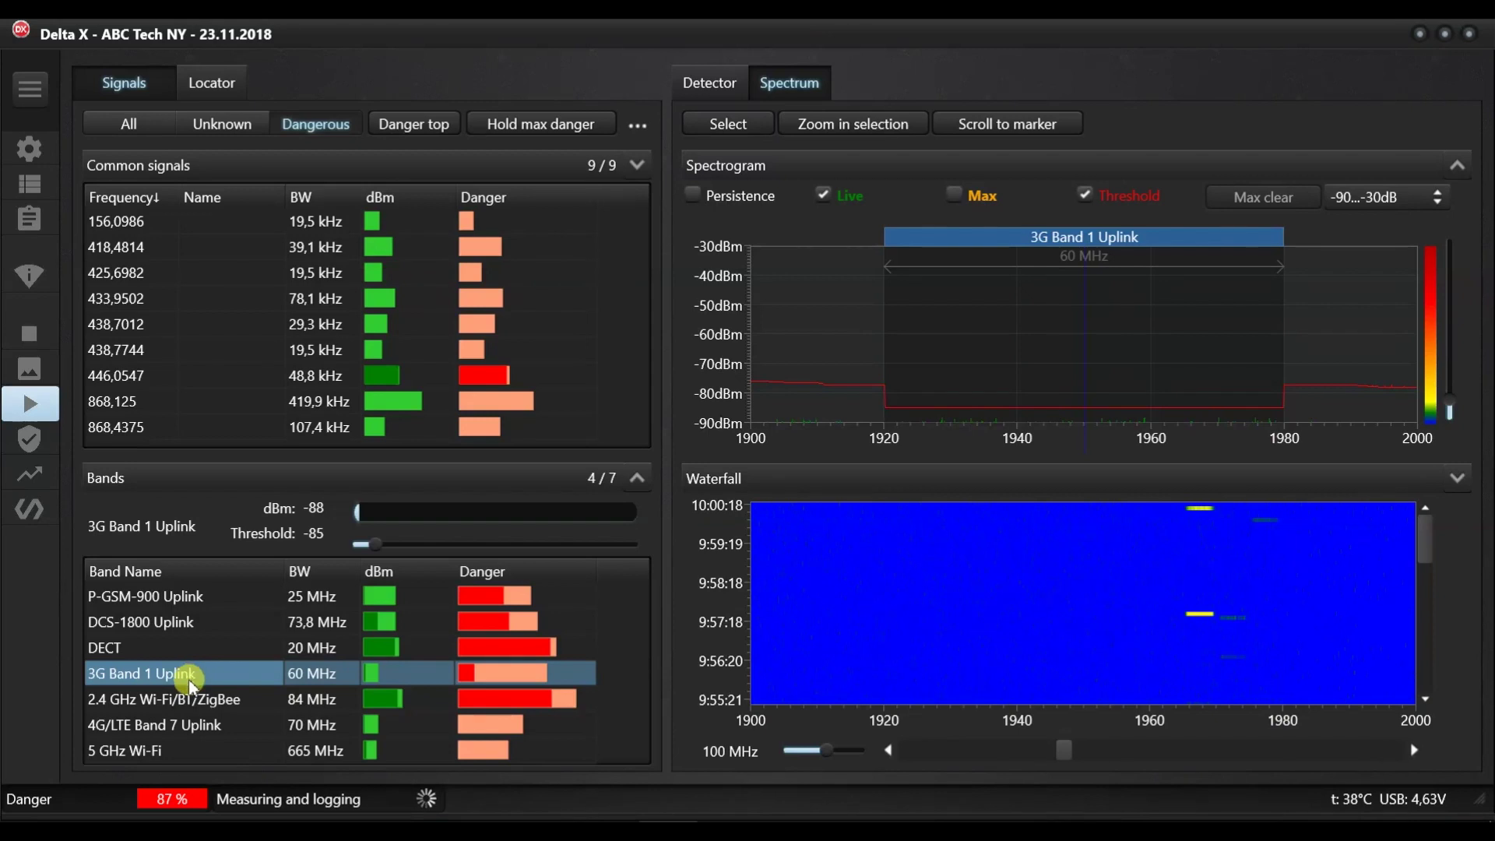
left_click(693, 195)
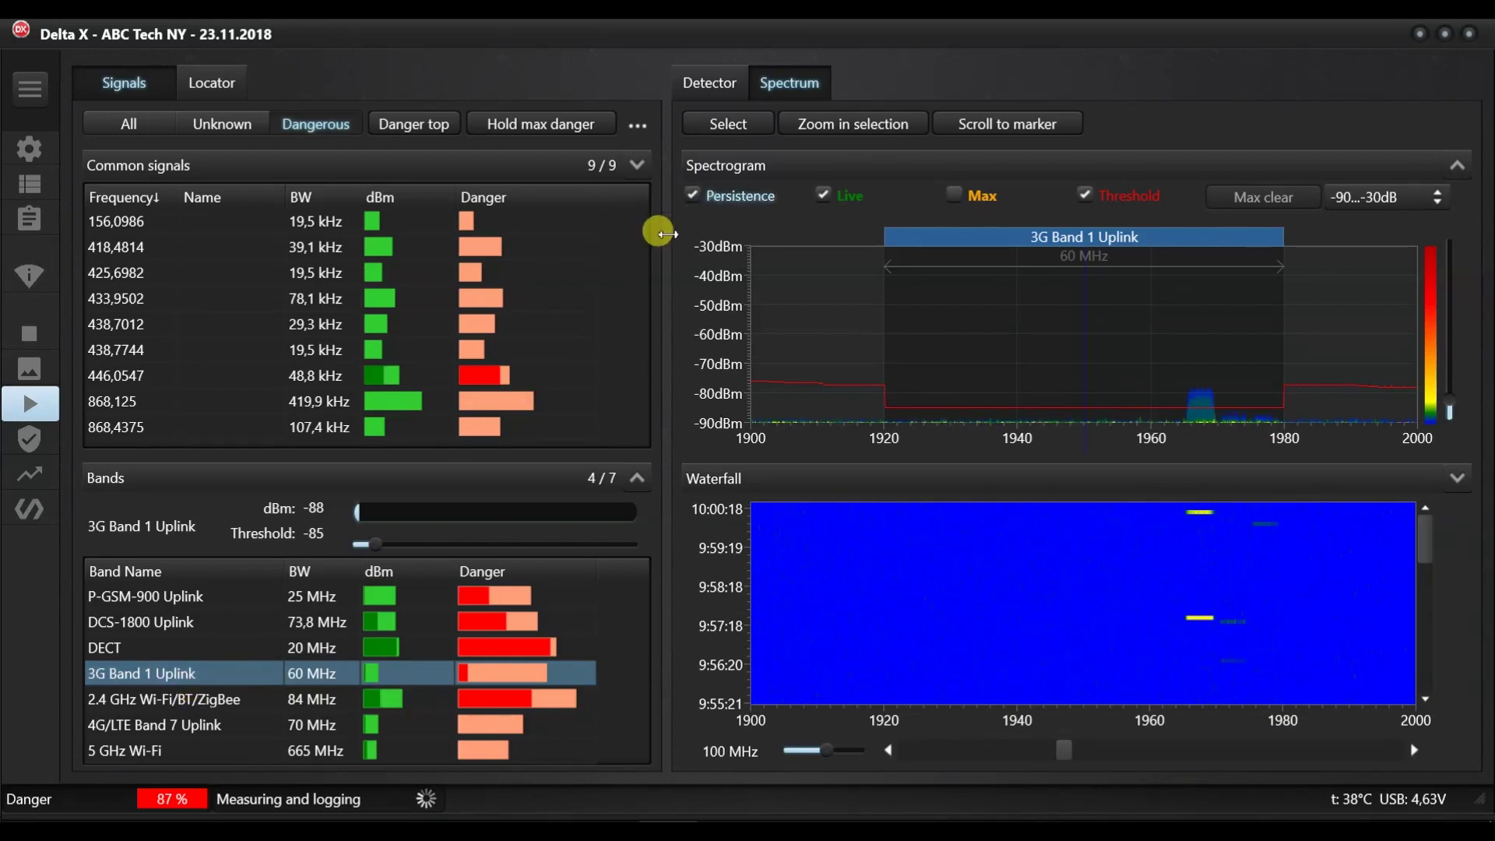
left_click(243, 698)
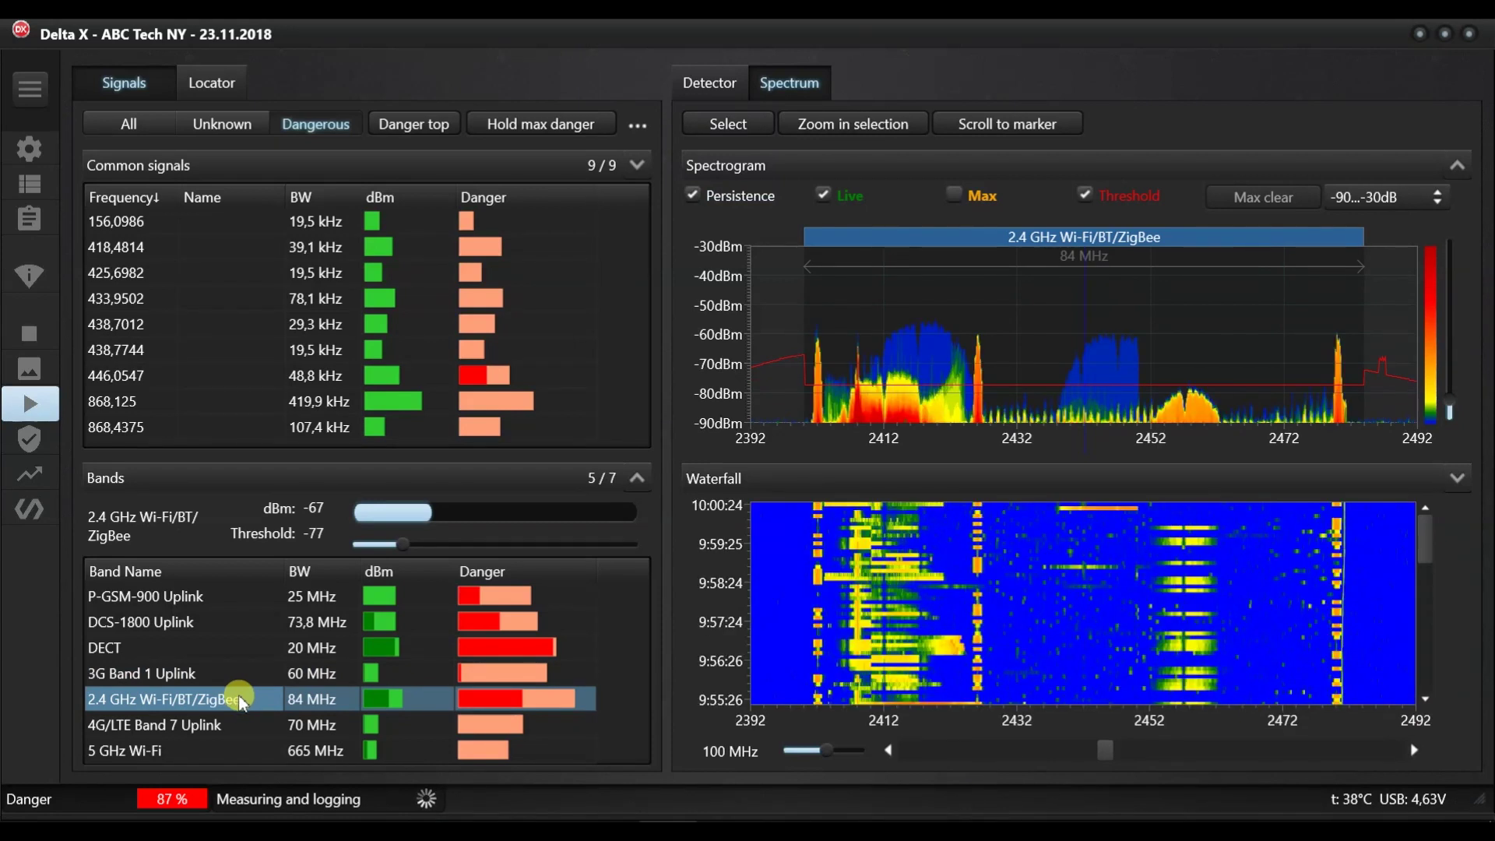
left_click(212, 726)
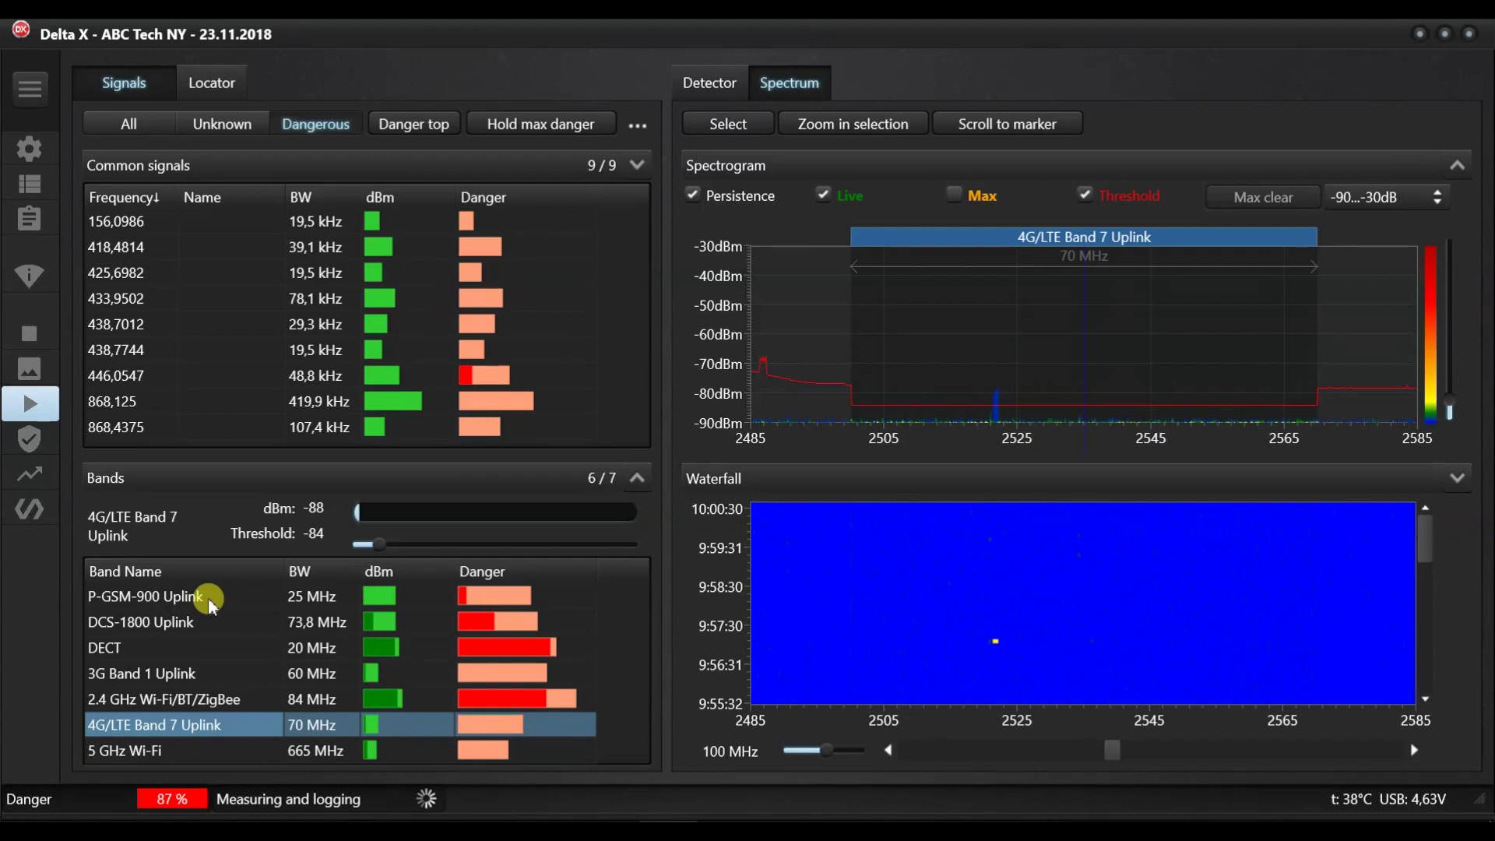
Review P-GSM-900 Uplink without persistence, then return to the DECT band with its threshold details shown.
left_click(210, 594)
left_click(725, 196)
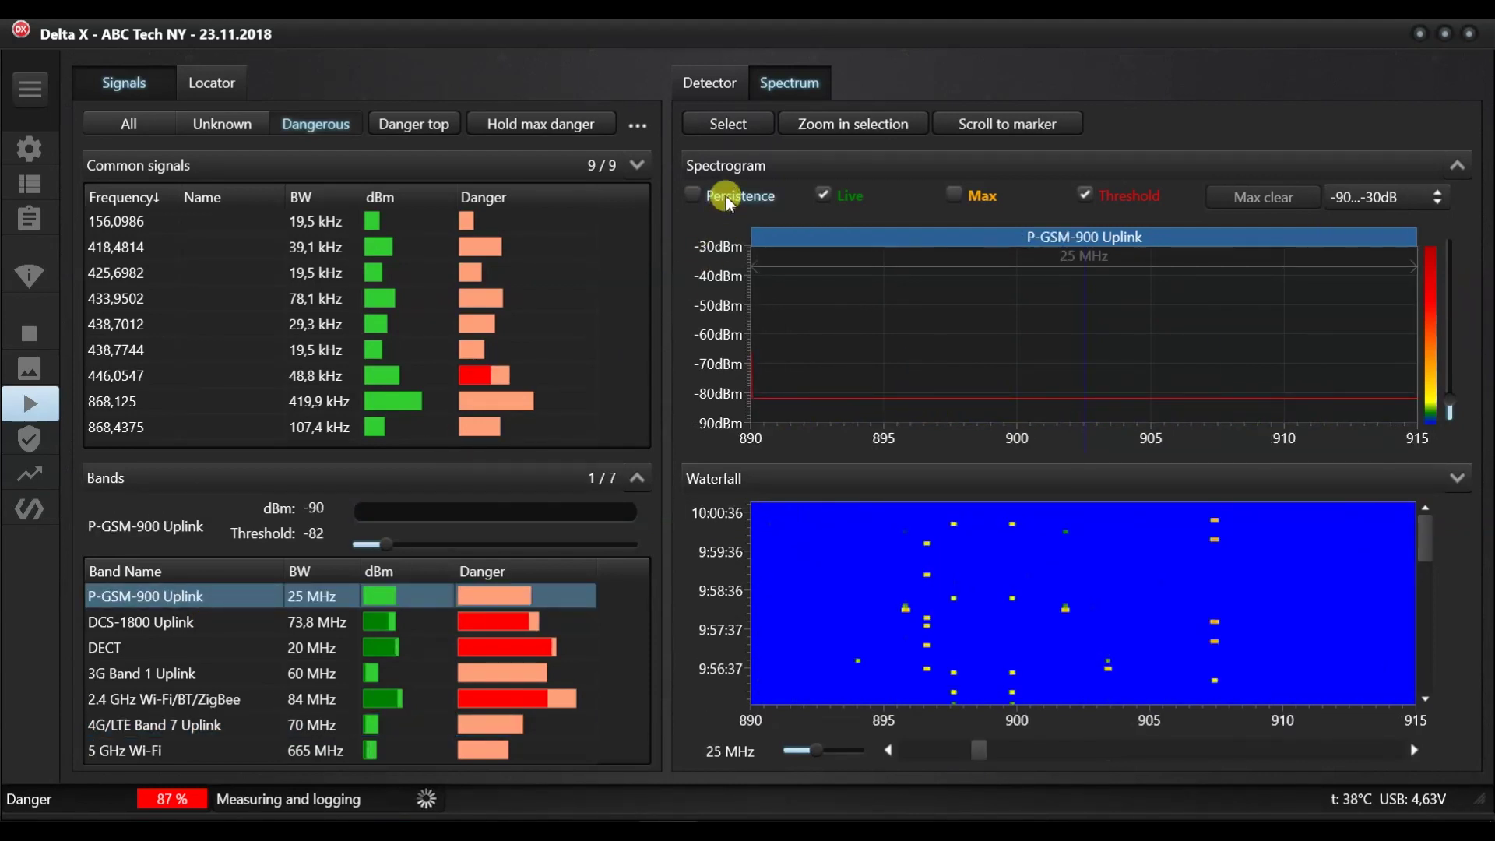
left_click(638, 478)
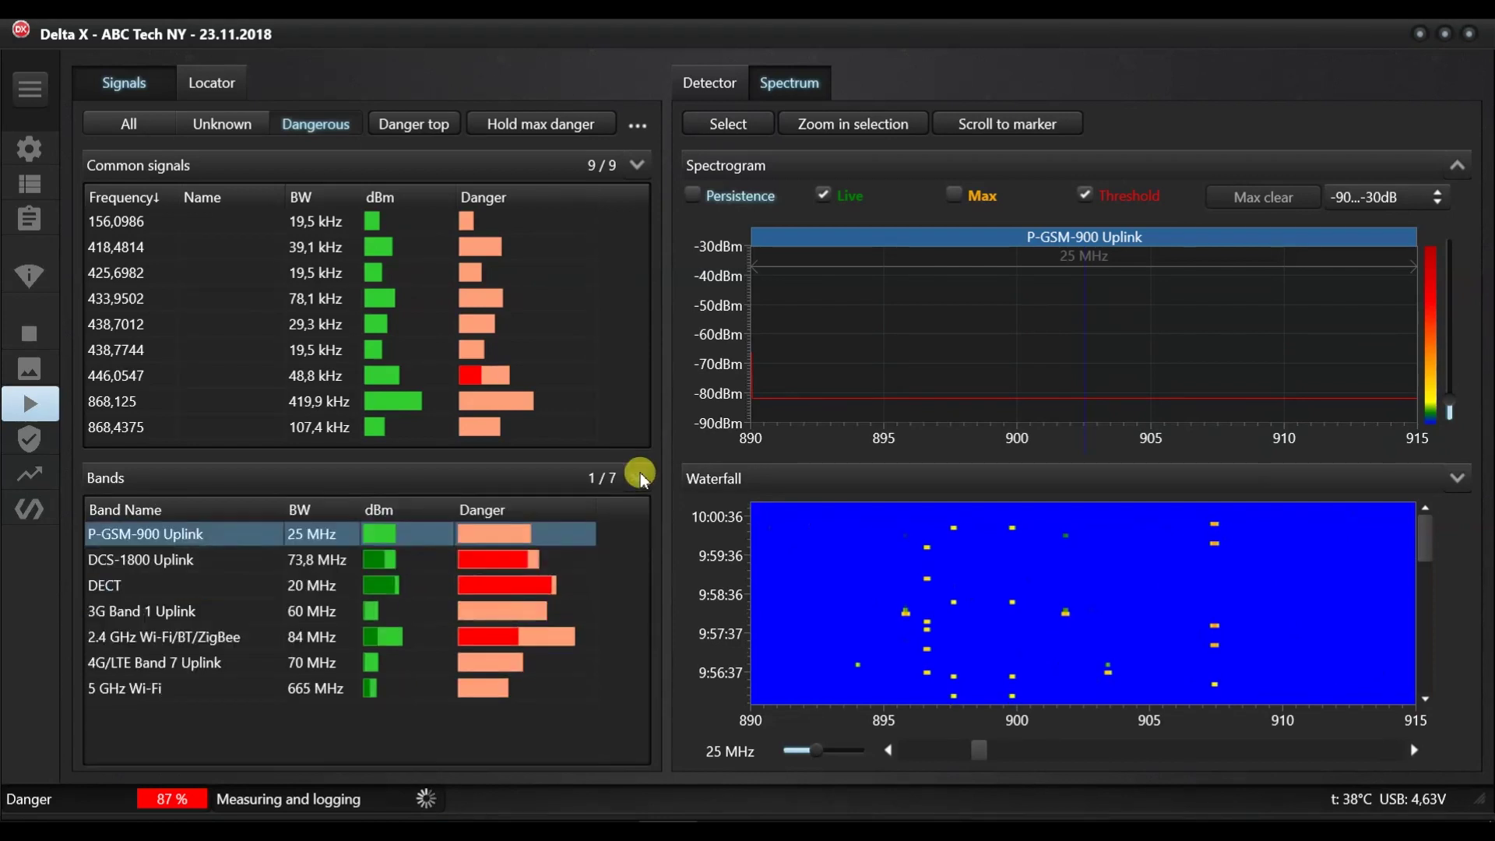
left_click(637, 478)
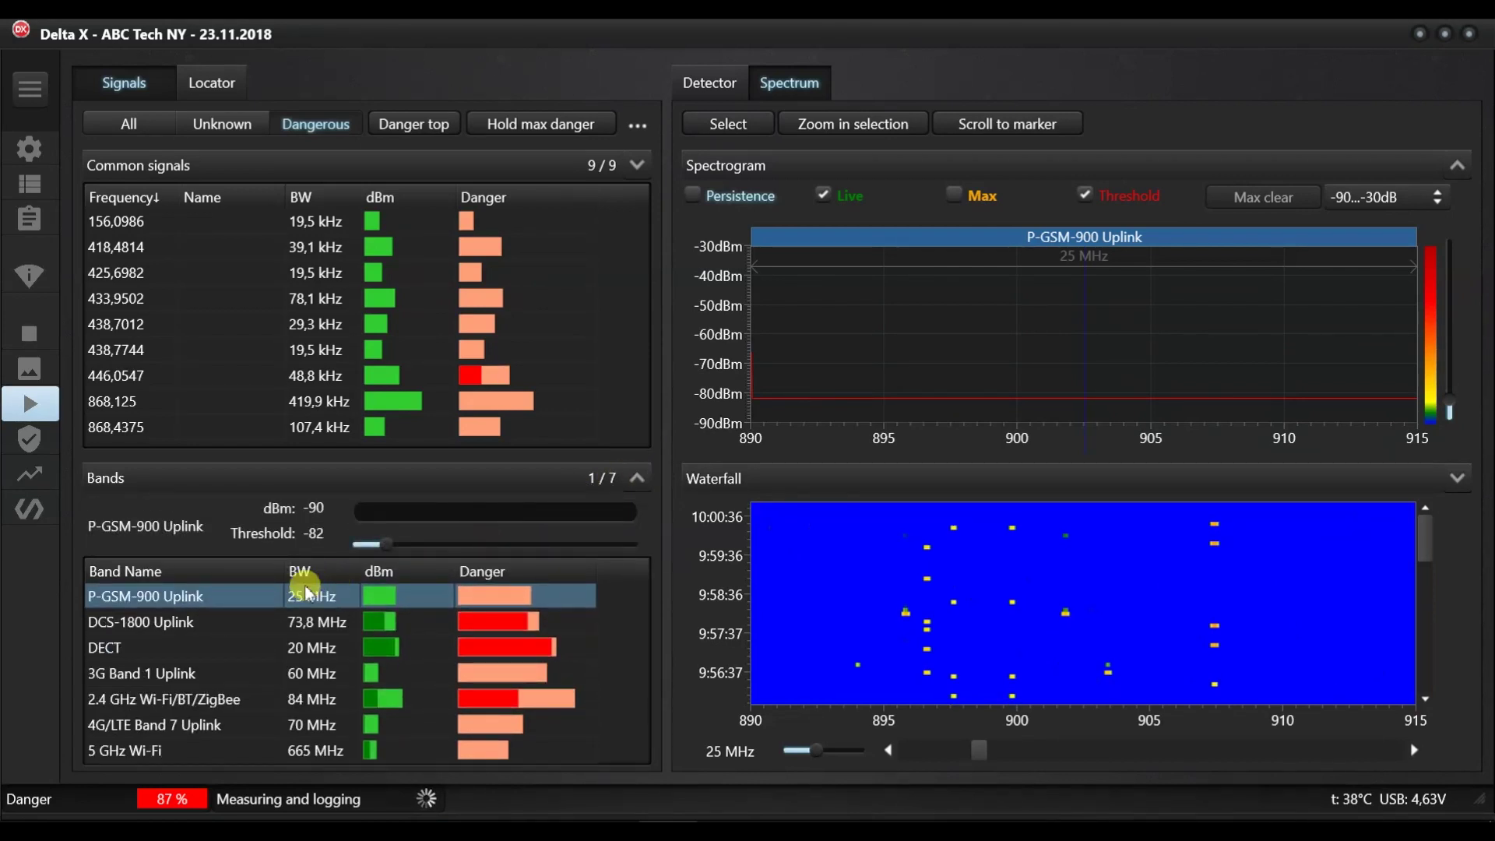
left_click(196, 645)
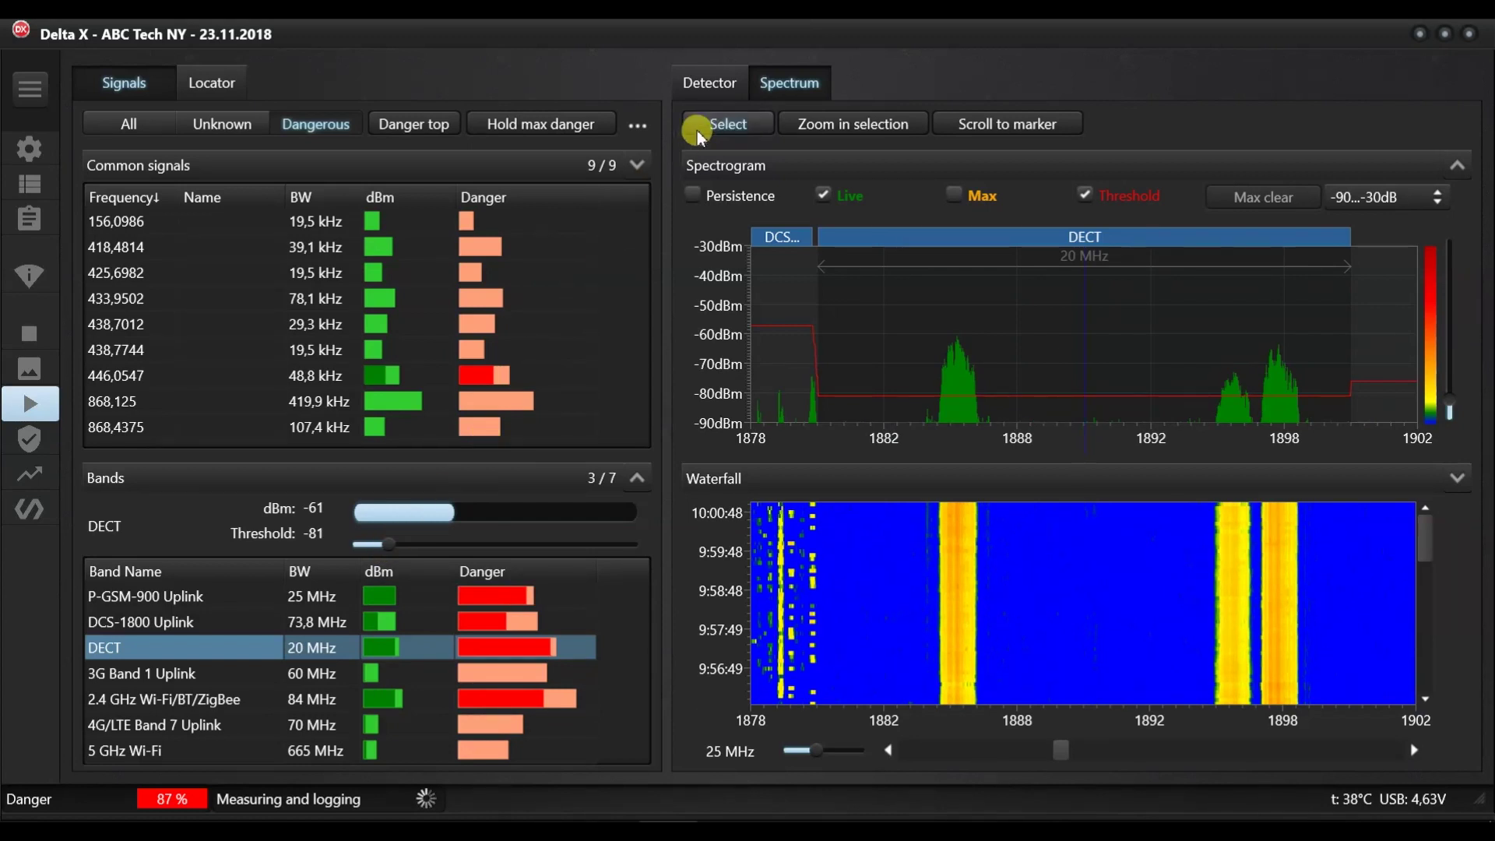
Check the detector alarms, then raise the DECT threshold to -54 dBm above its peaks.
left_click(716, 90)
left_click(777, 89)
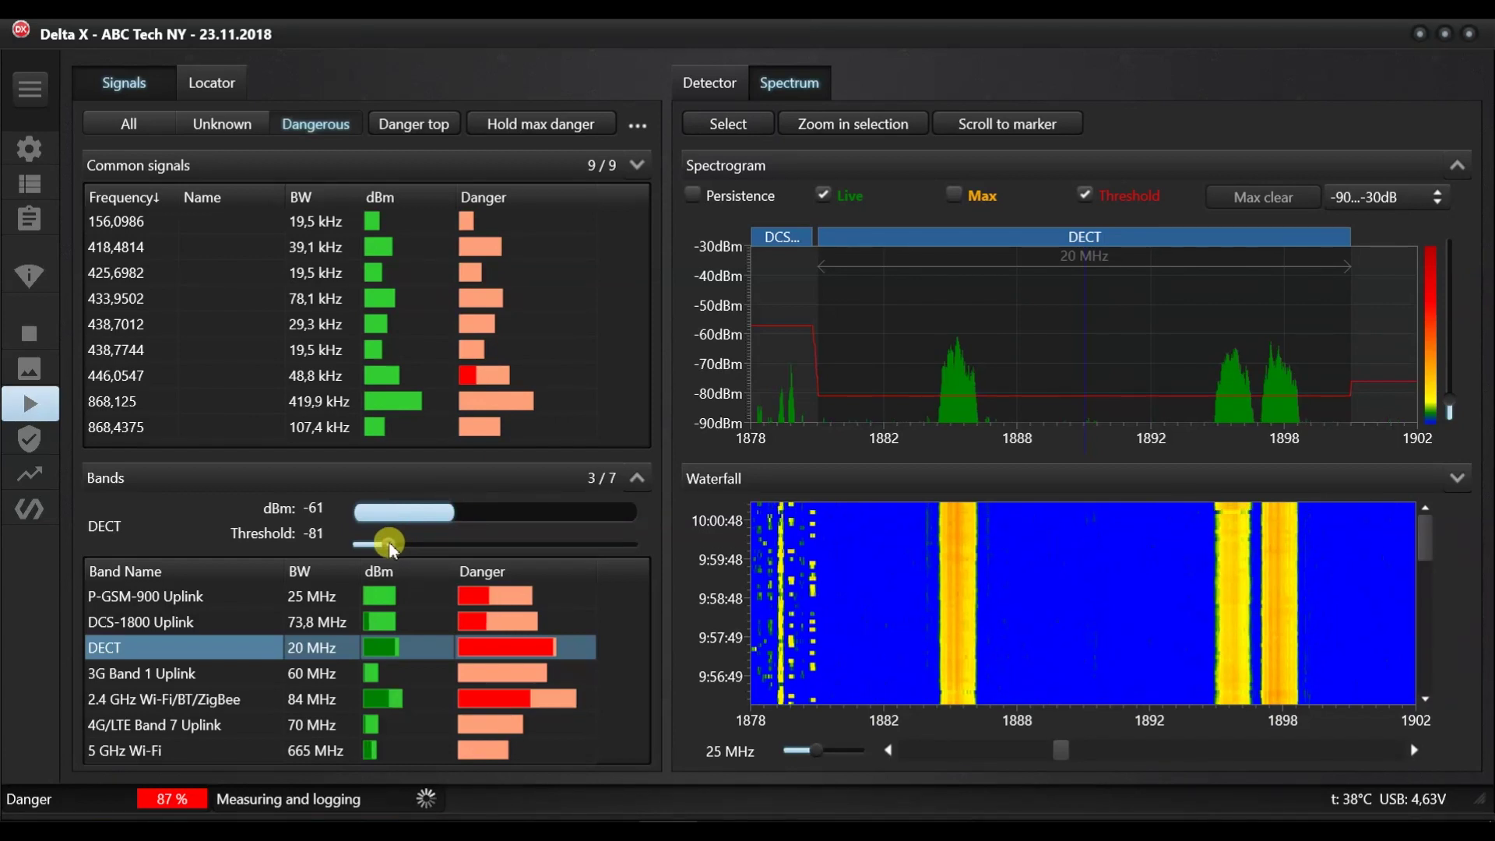
left_click_drag(389, 548, 492, 549)
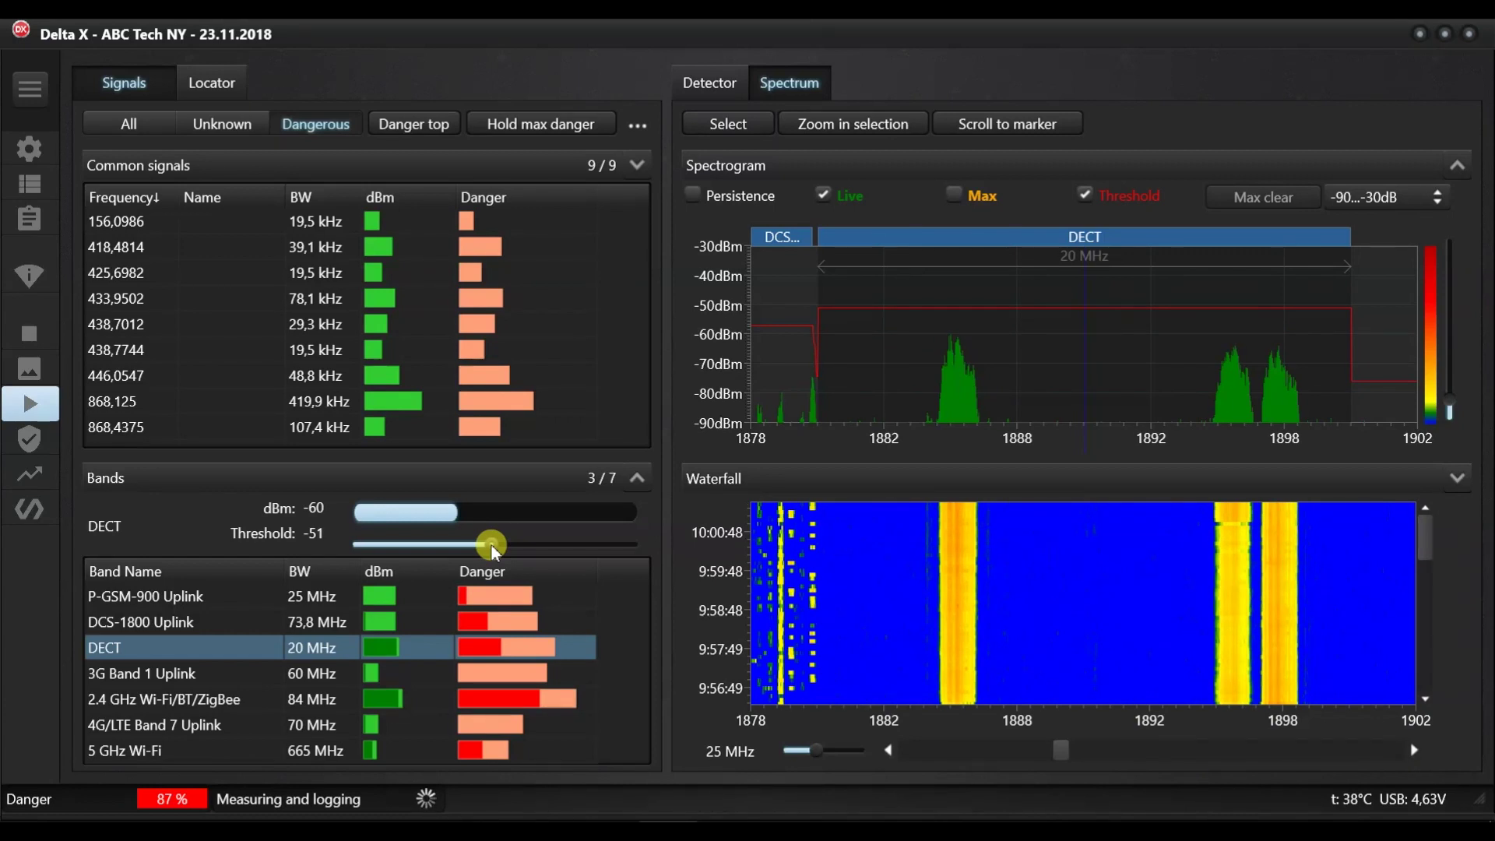
left_click_drag(490, 545, 481, 546)
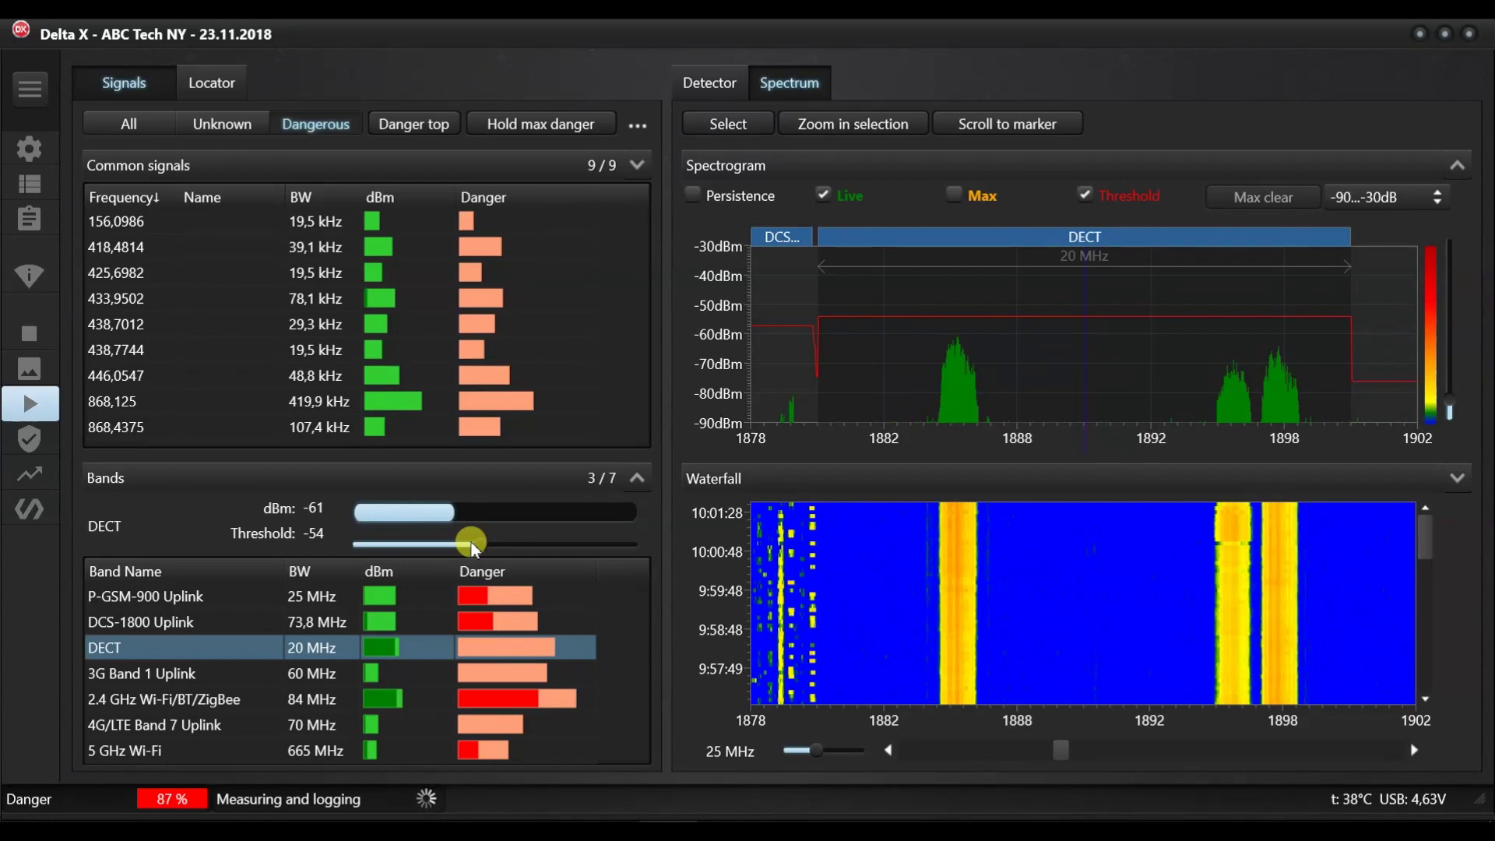
Display the 2.4 GHz Wi-Fi/BT/ZigBee band and toggle persistence off and back on.
left_click(236, 699)
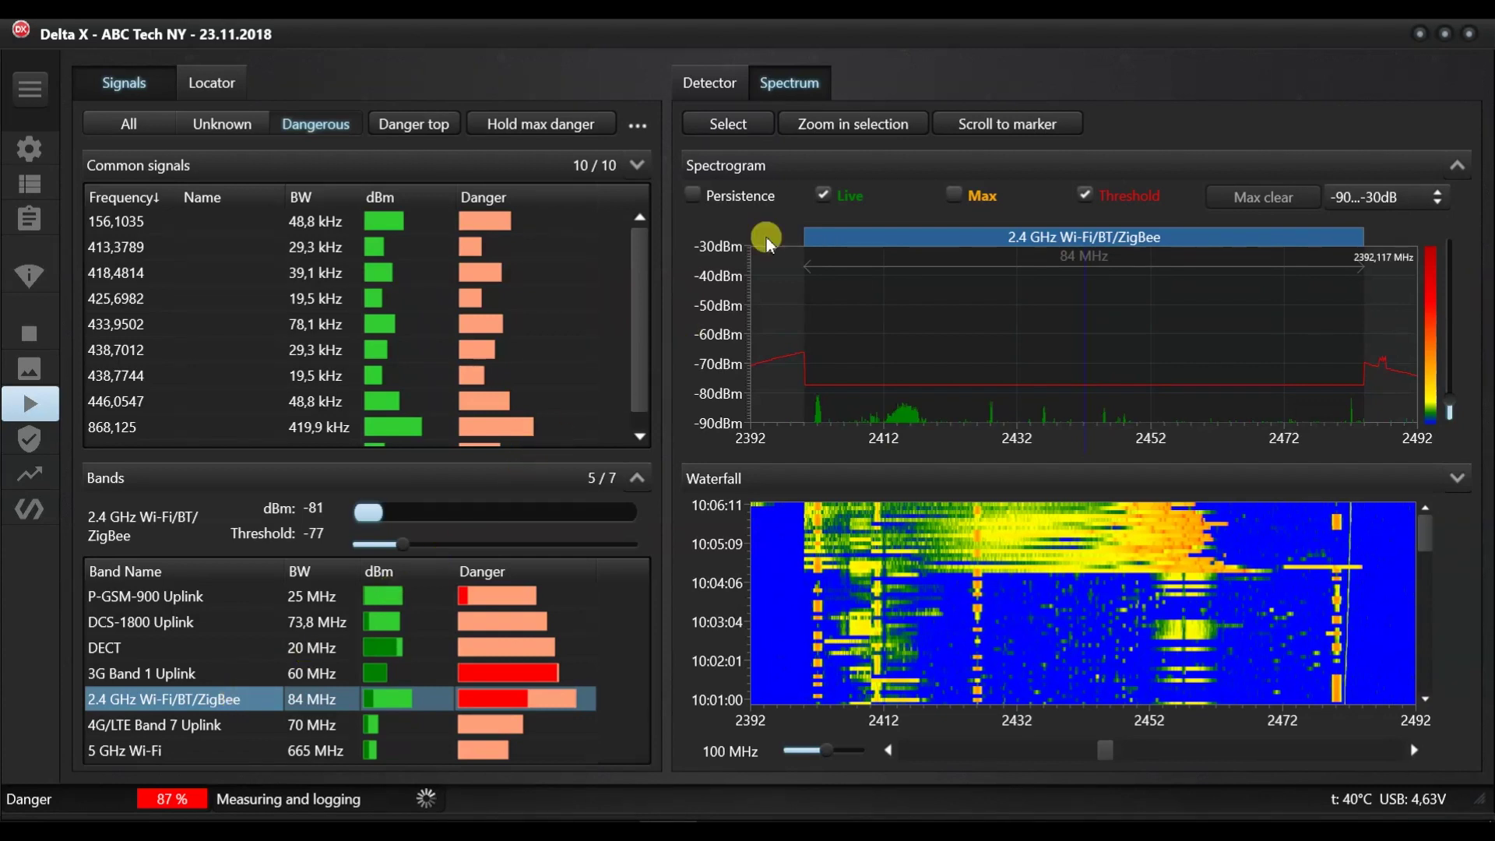
left_click(750, 195)
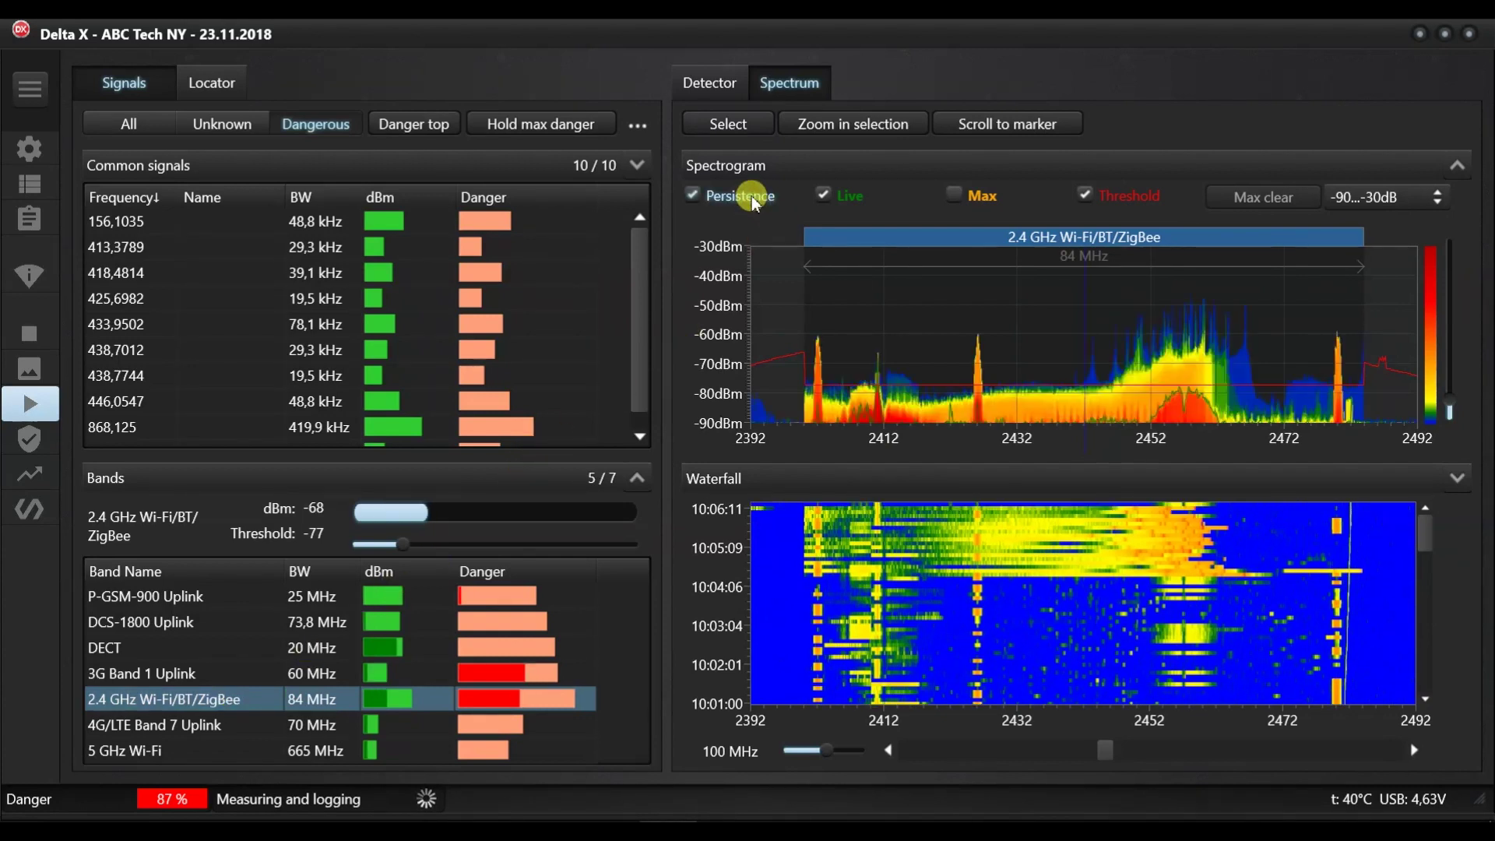
left_click(751, 195)
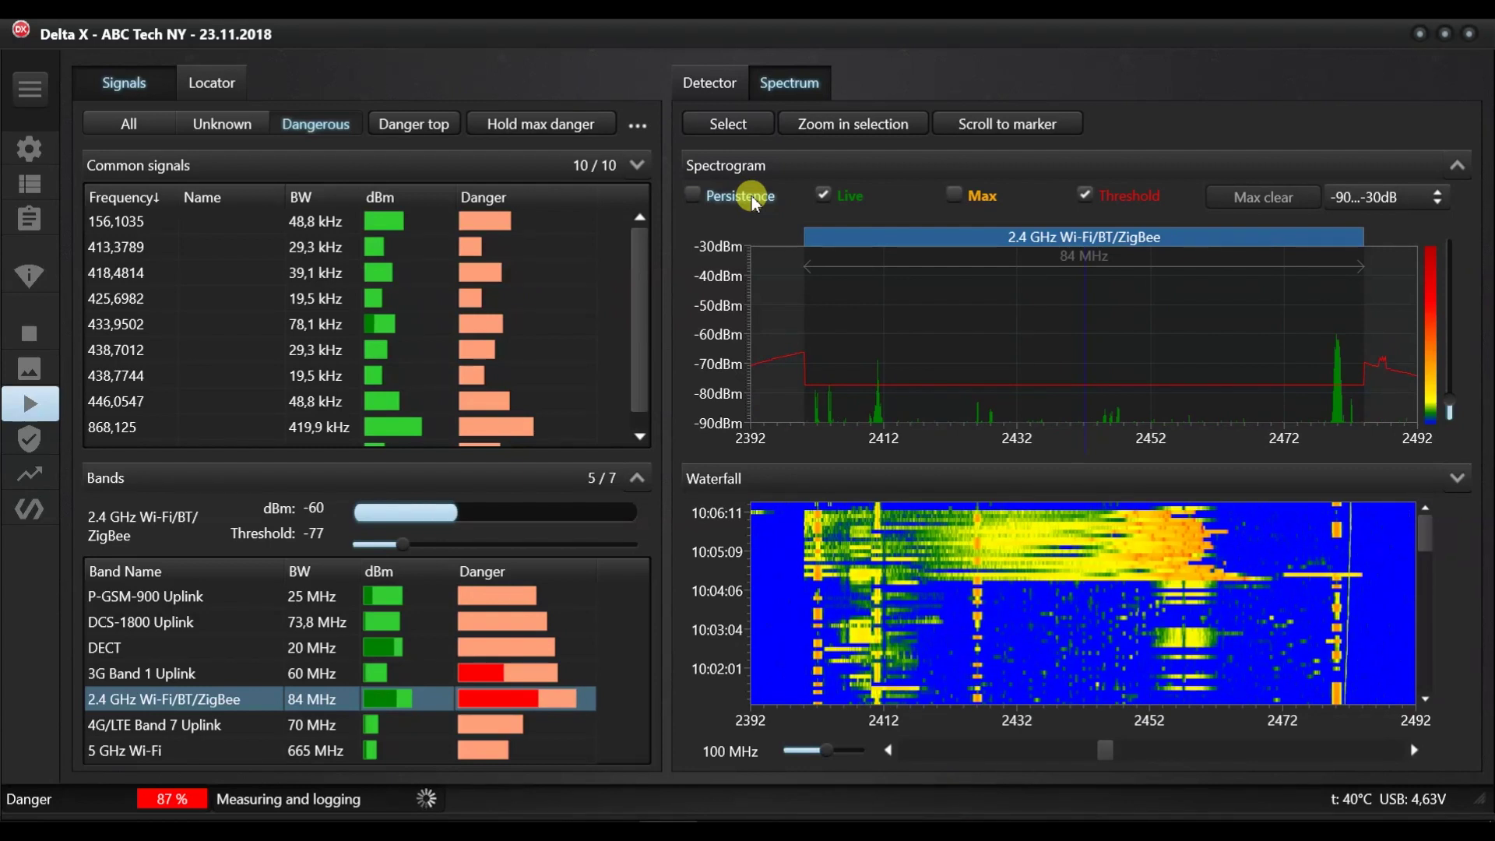
left_click(751, 196)
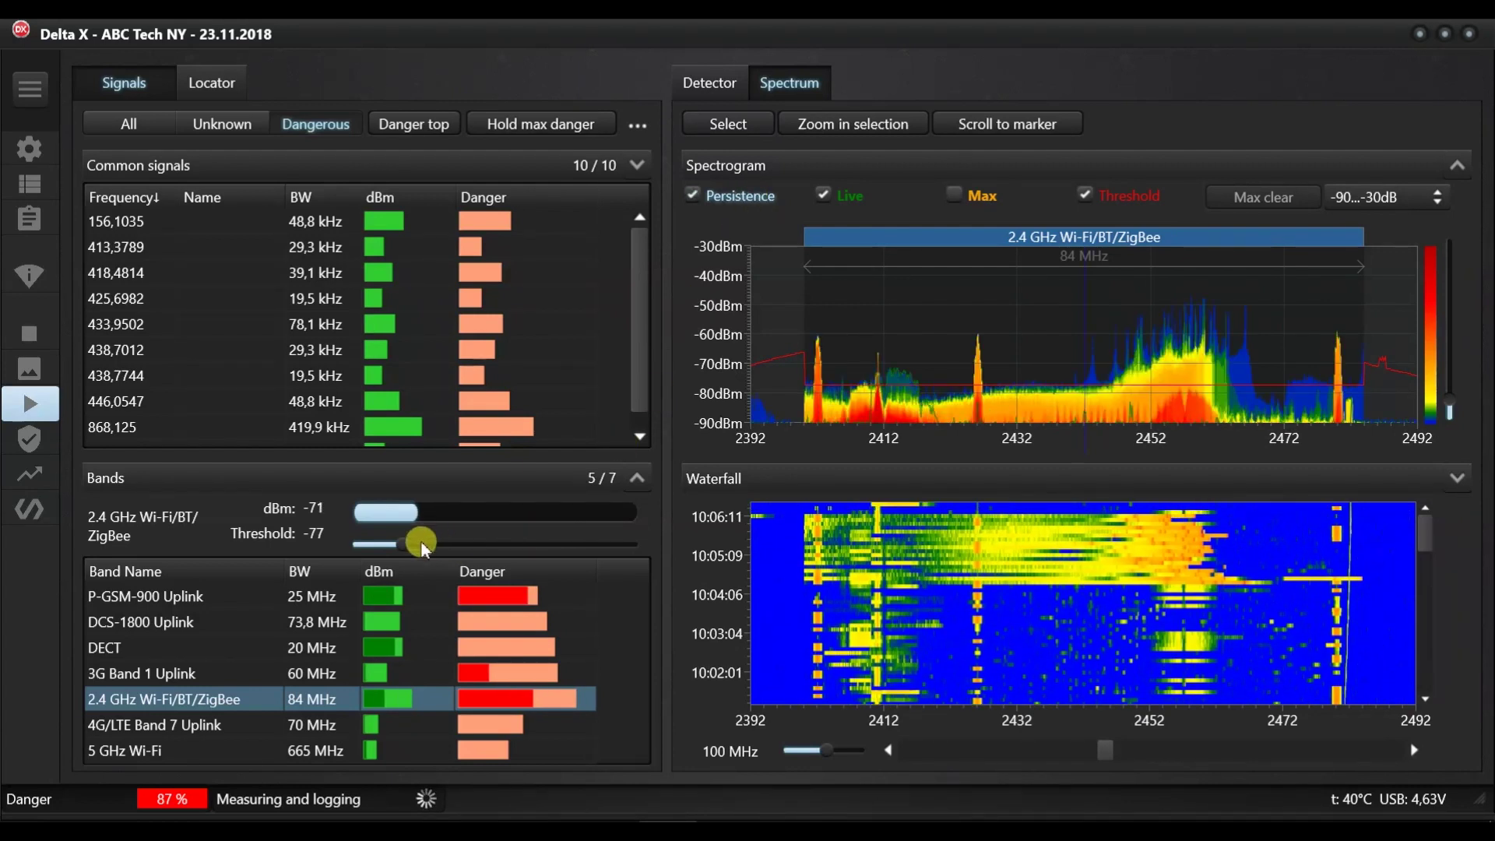
Raise the 2.4 GHz band threshold to -51 dBm and turn persistence off.
left_click_drag(423, 546, 508, 545)
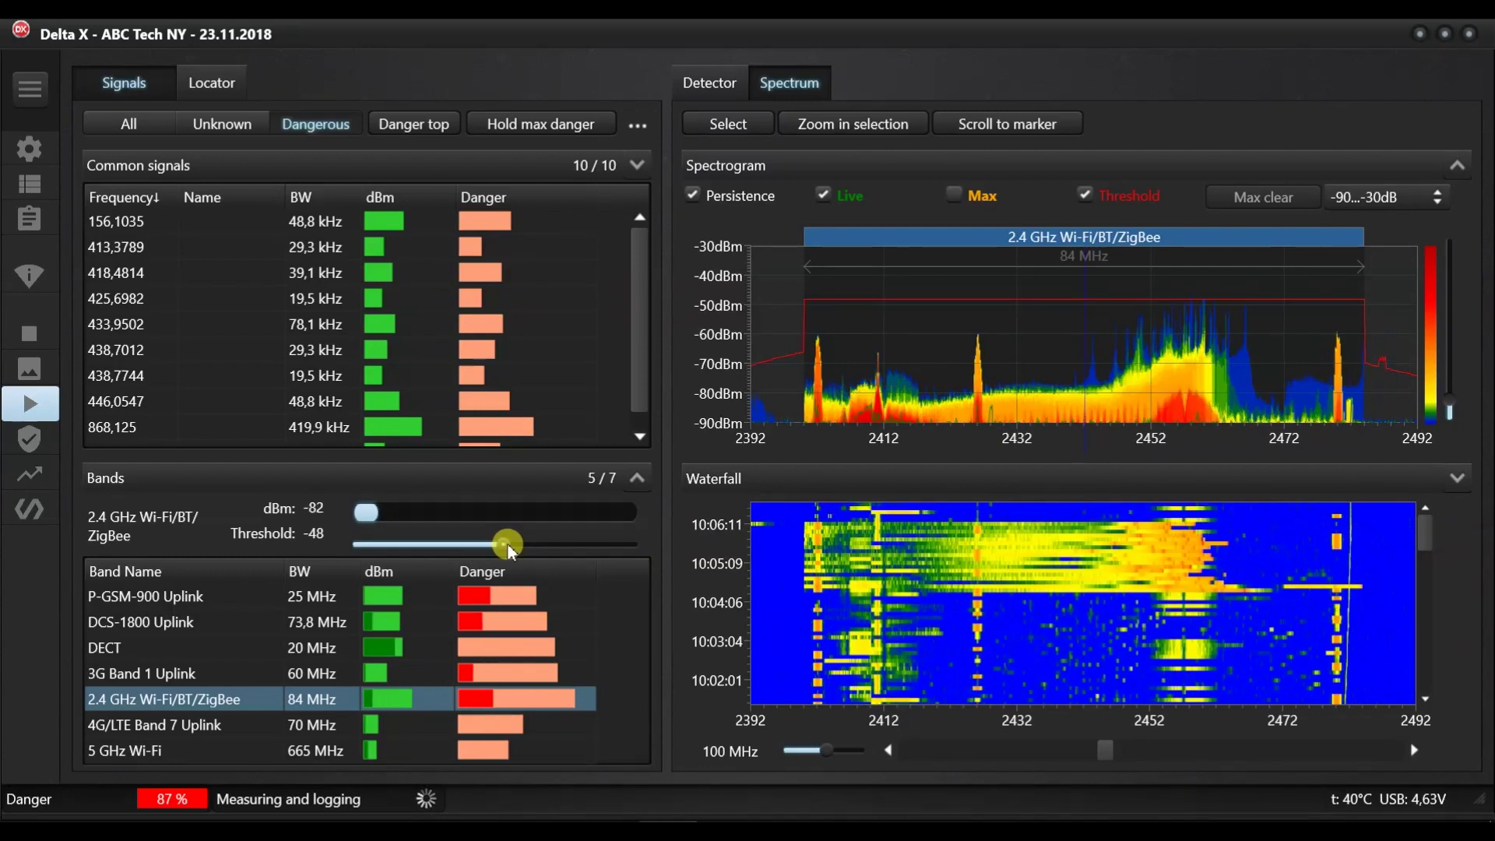
left_click_drag(509, 544, 498, 544)
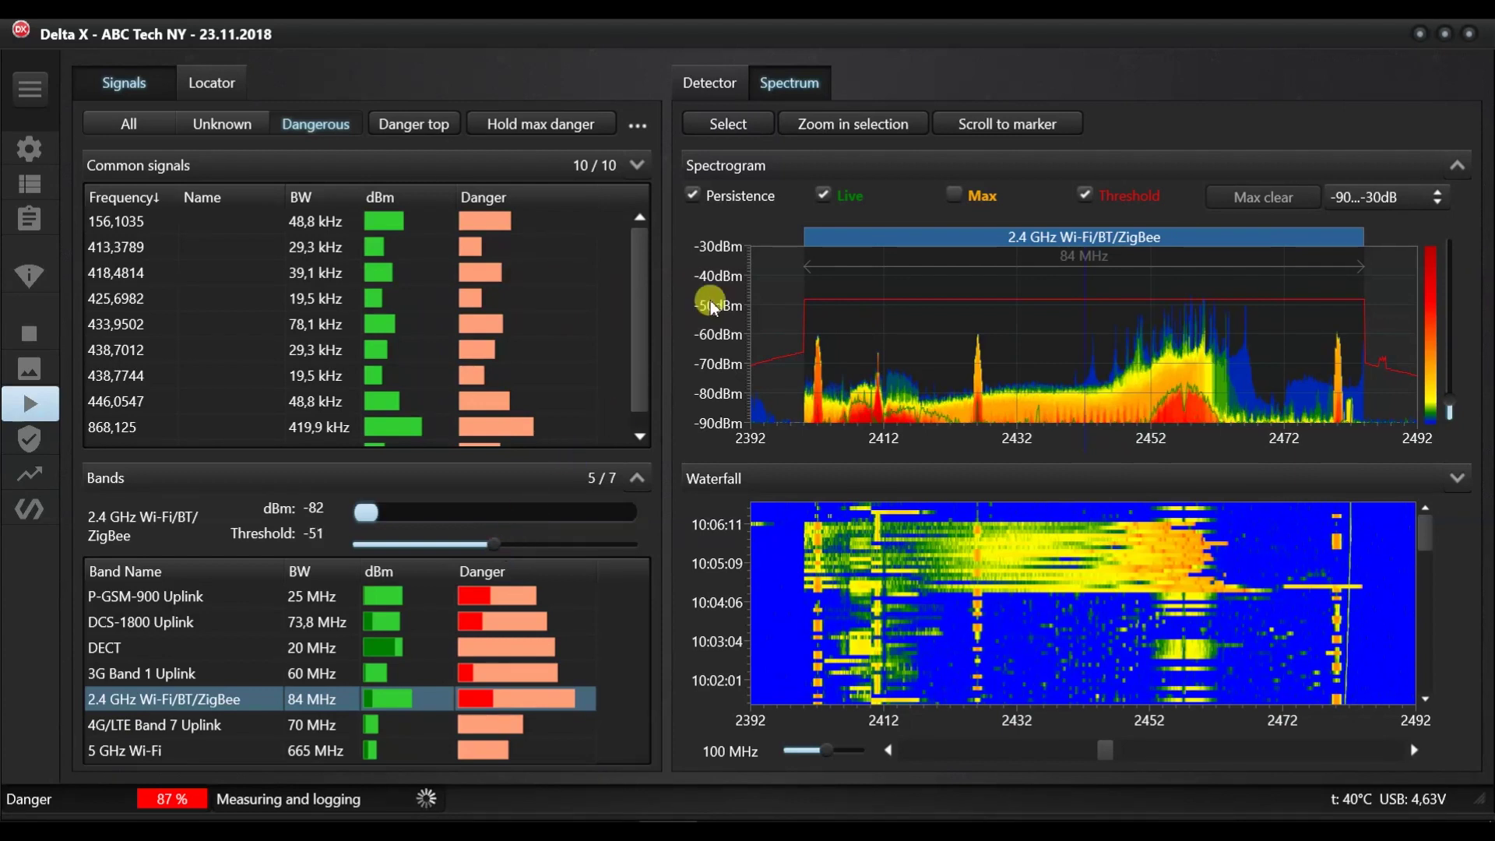
left_click(731, 198)
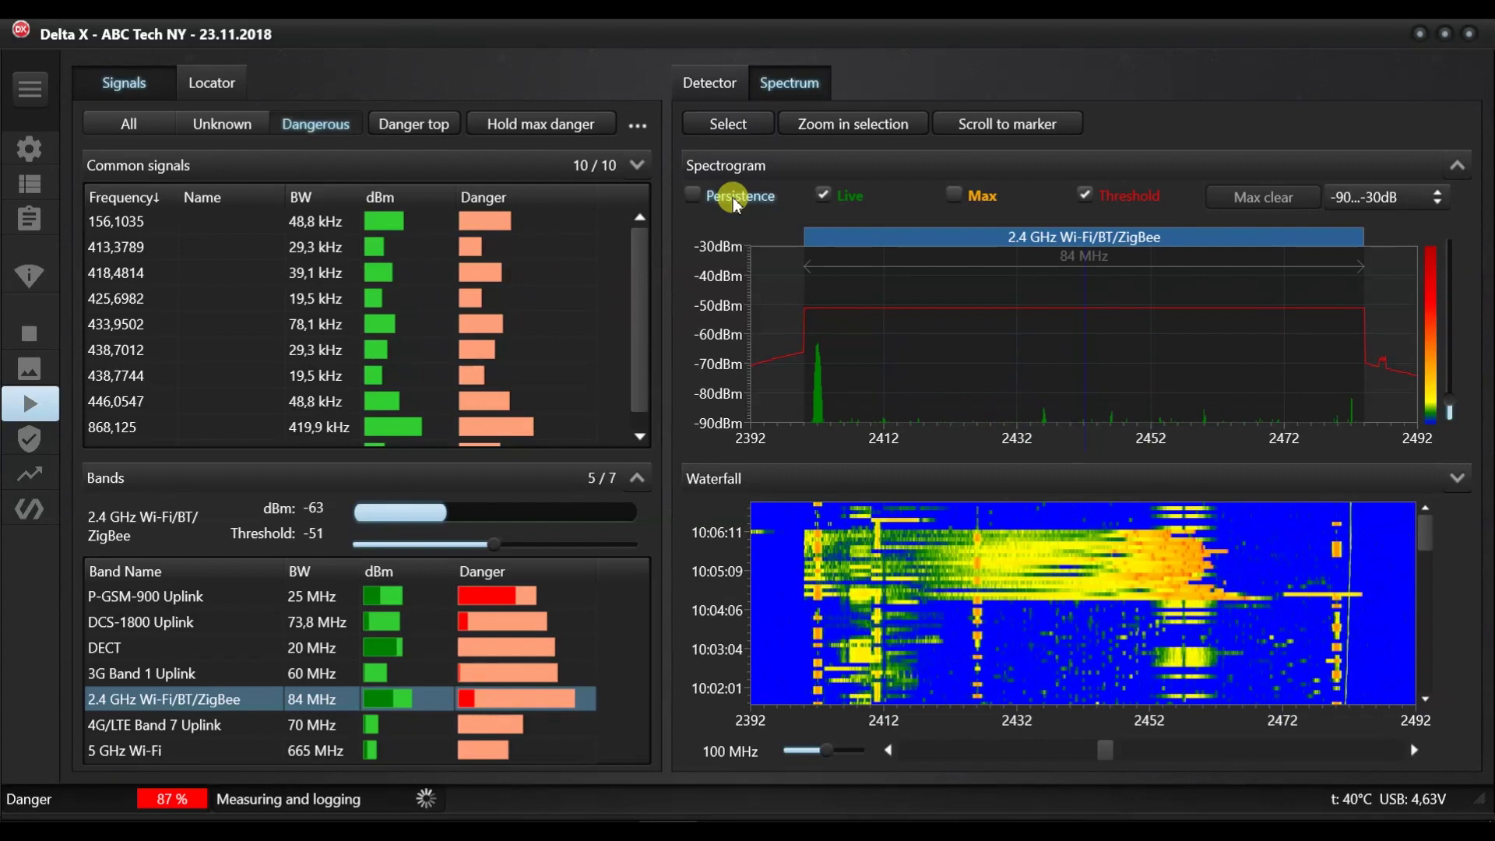
Display the 5 GHz Wi-Fi band with persistence on and raise its threshold to -79 dBm.
left_click(191, 748)
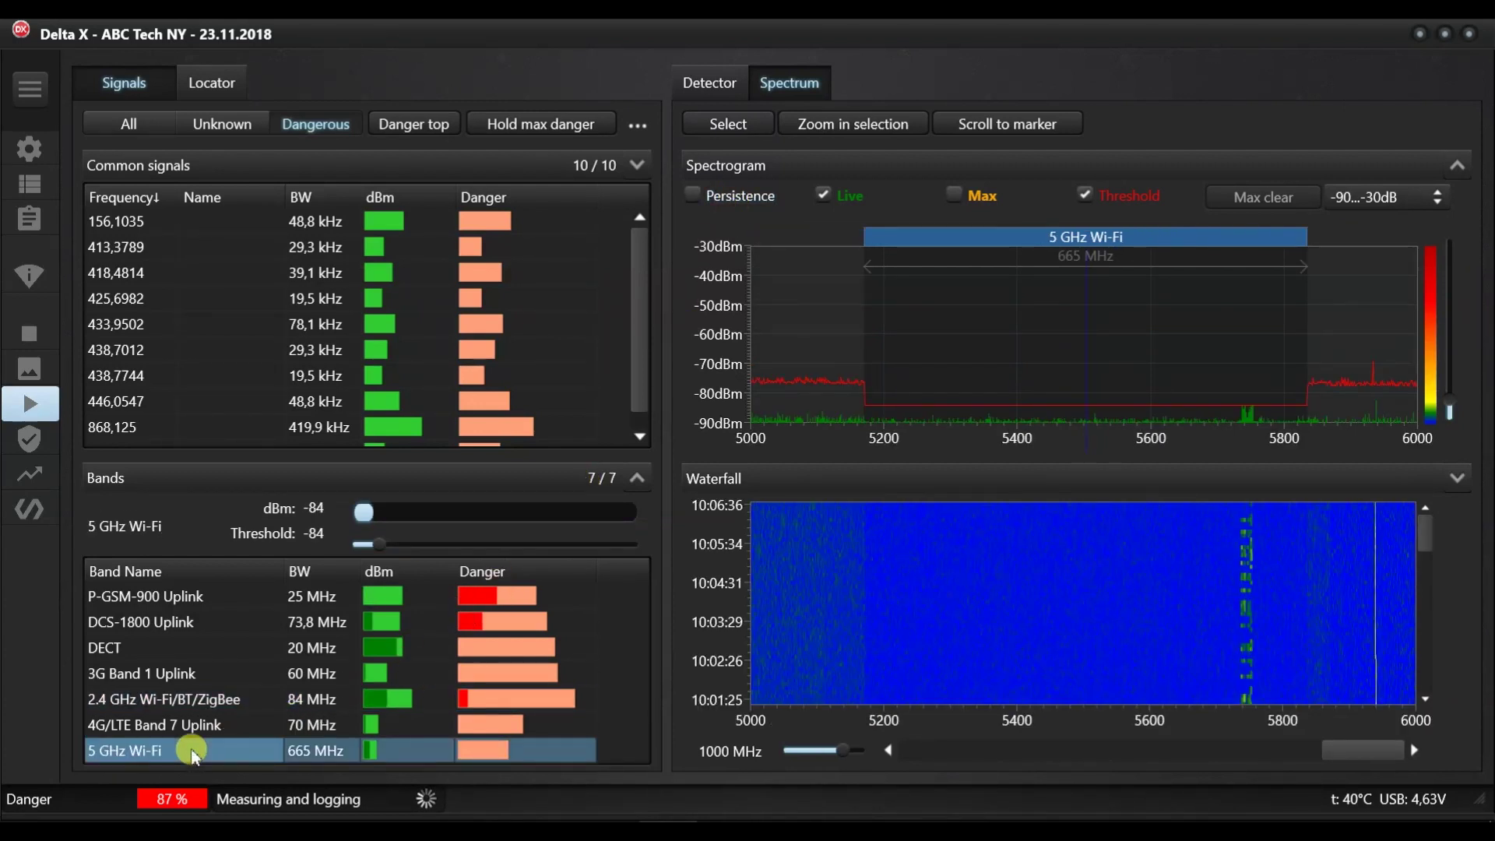
left_click(726, 200)
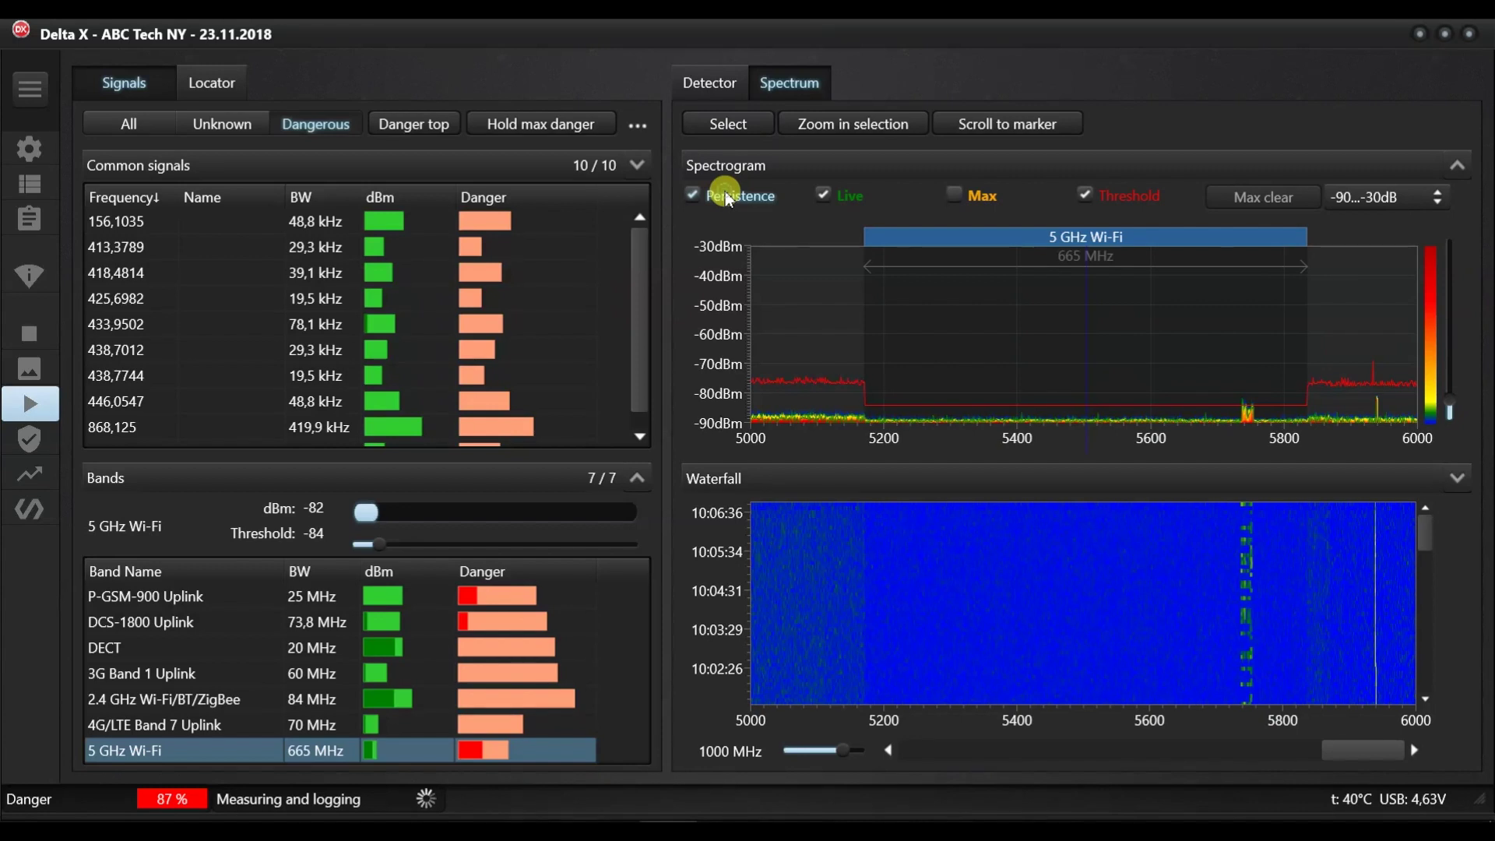
left_click(726, 199)
left_click(727, 199)
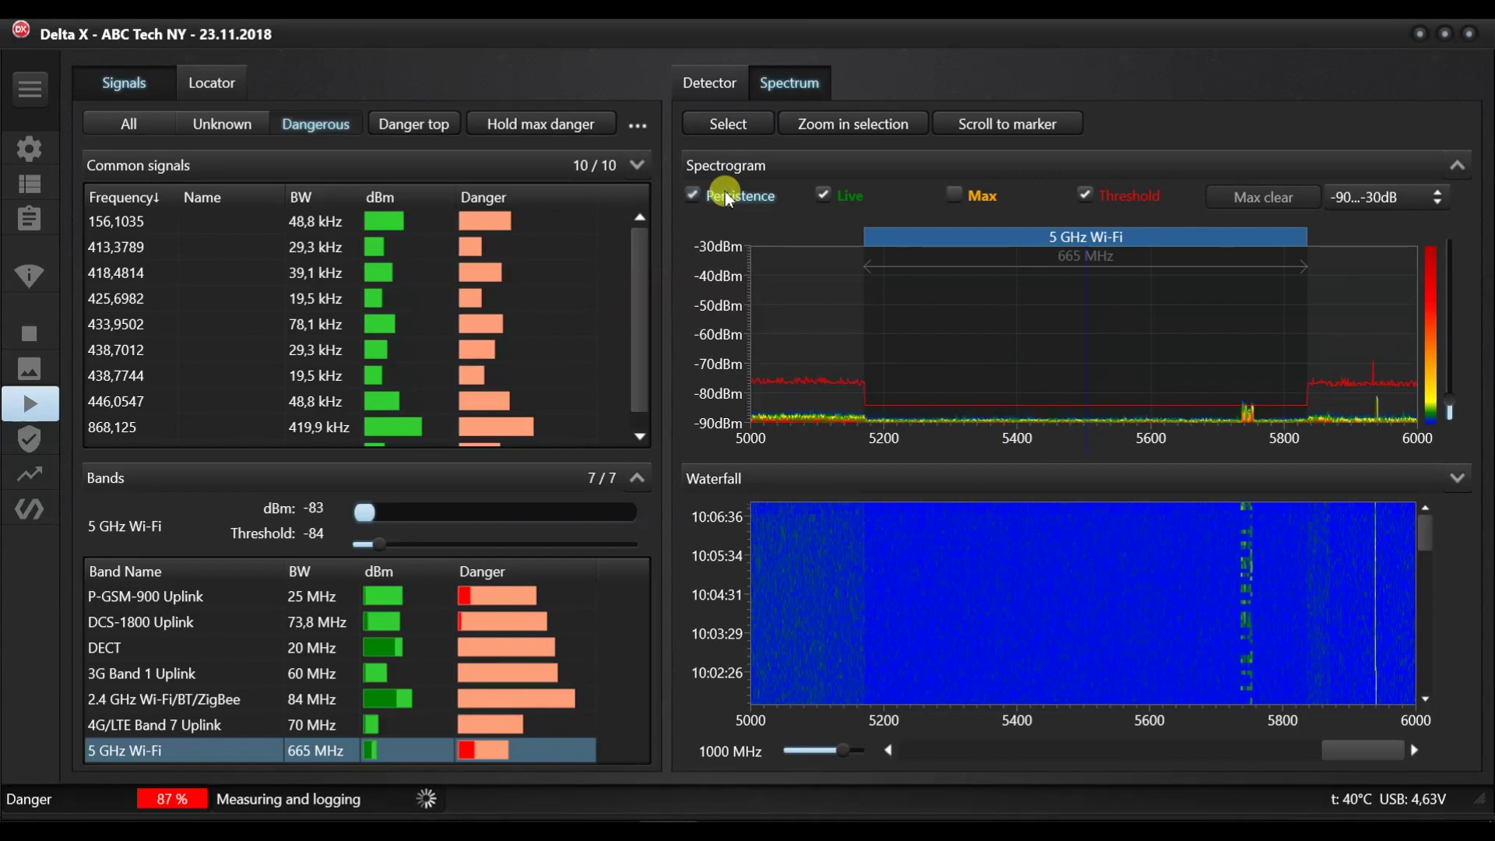
left_click_drag(376, 550, 395, 552)
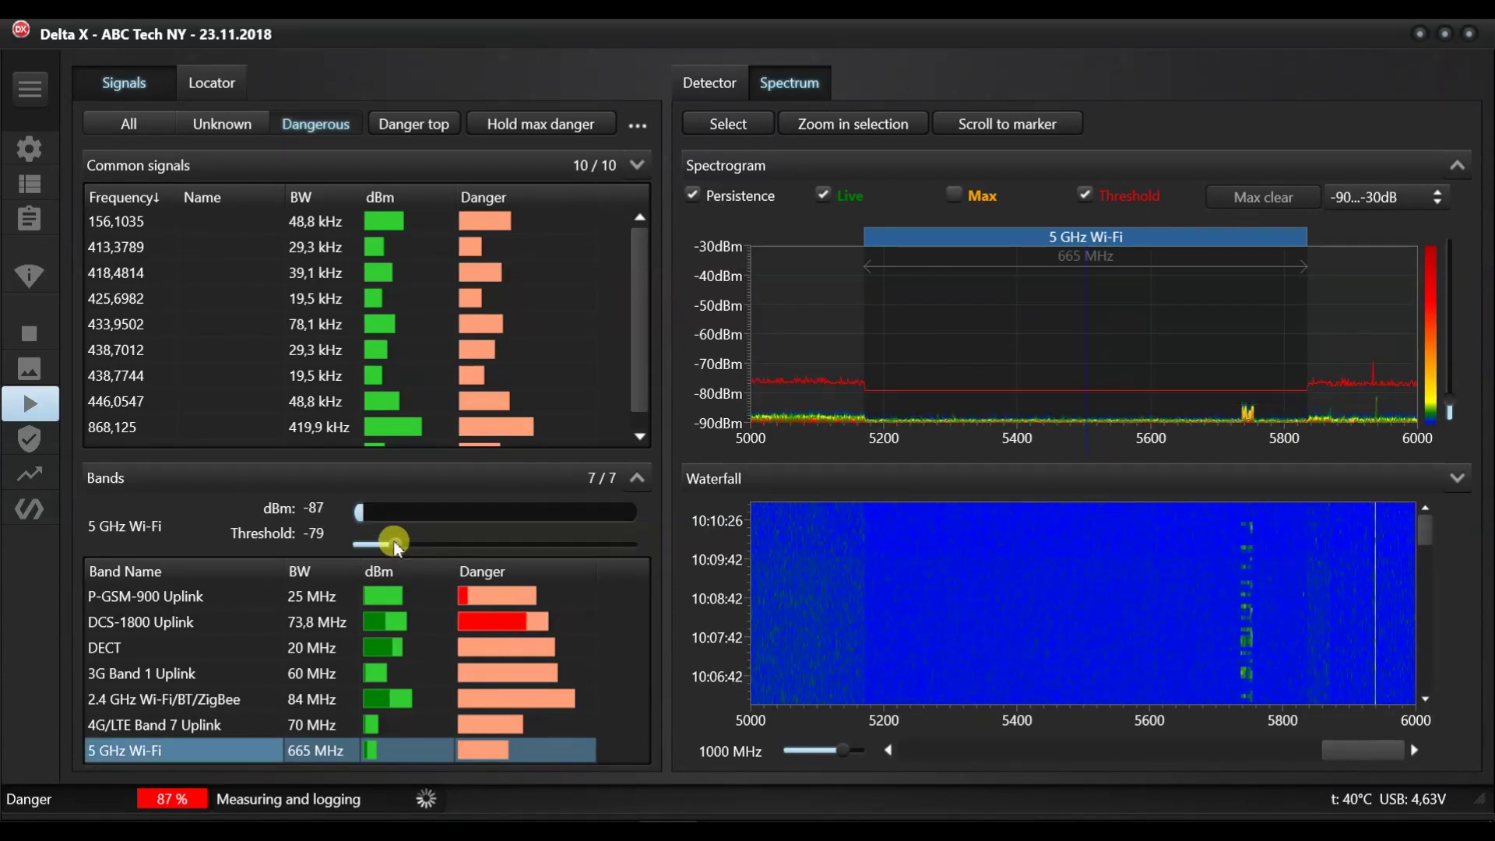
Raise the P-GSM-900 Uplink and DCS-1800 Uplink thresholds both to -60 dBm.
left_click(270, 598)
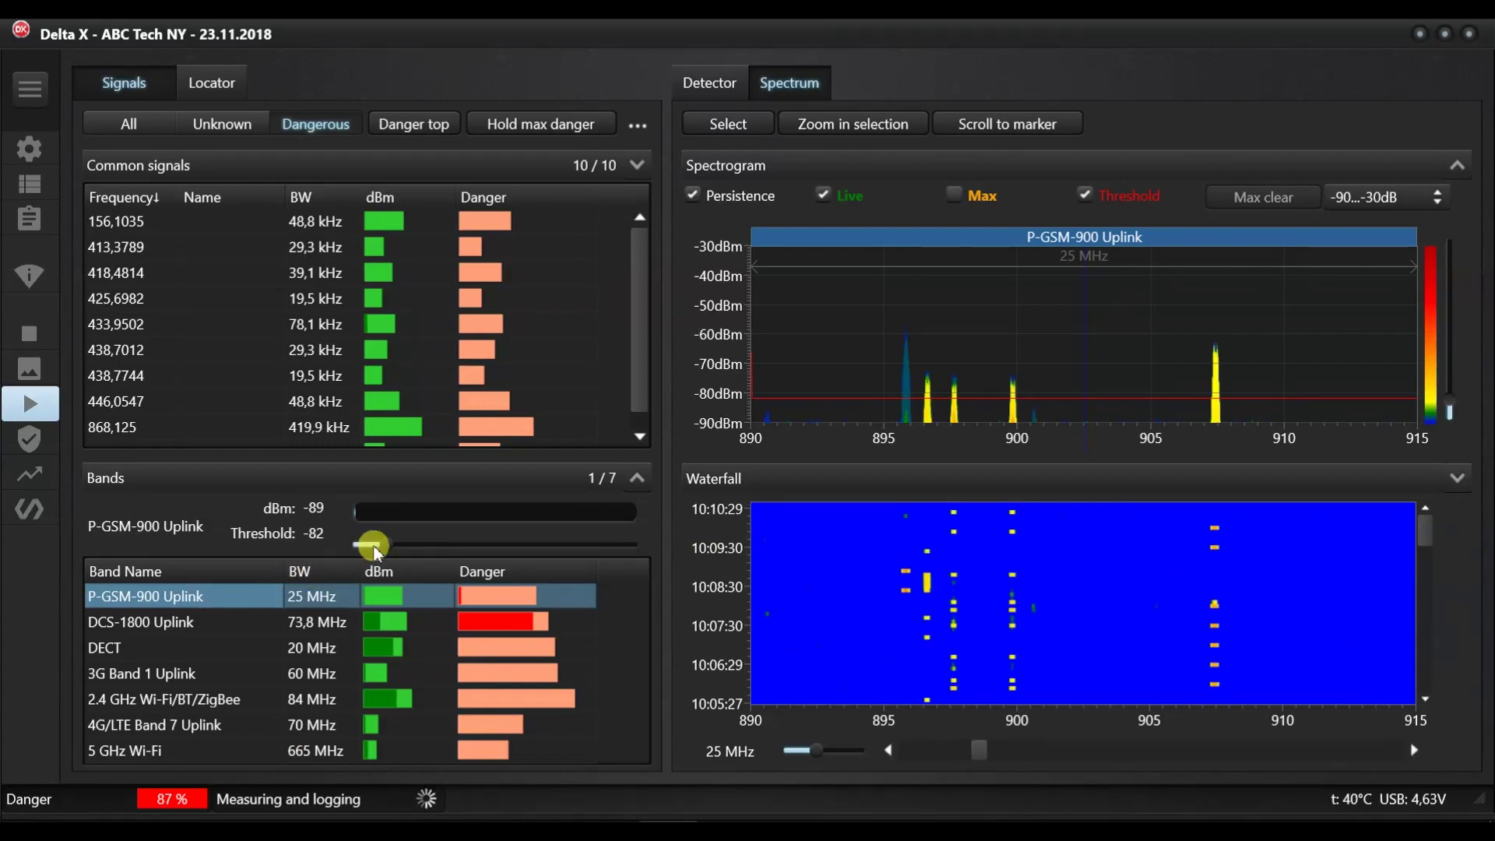
left_click_drag(377, 545, 459, 549)
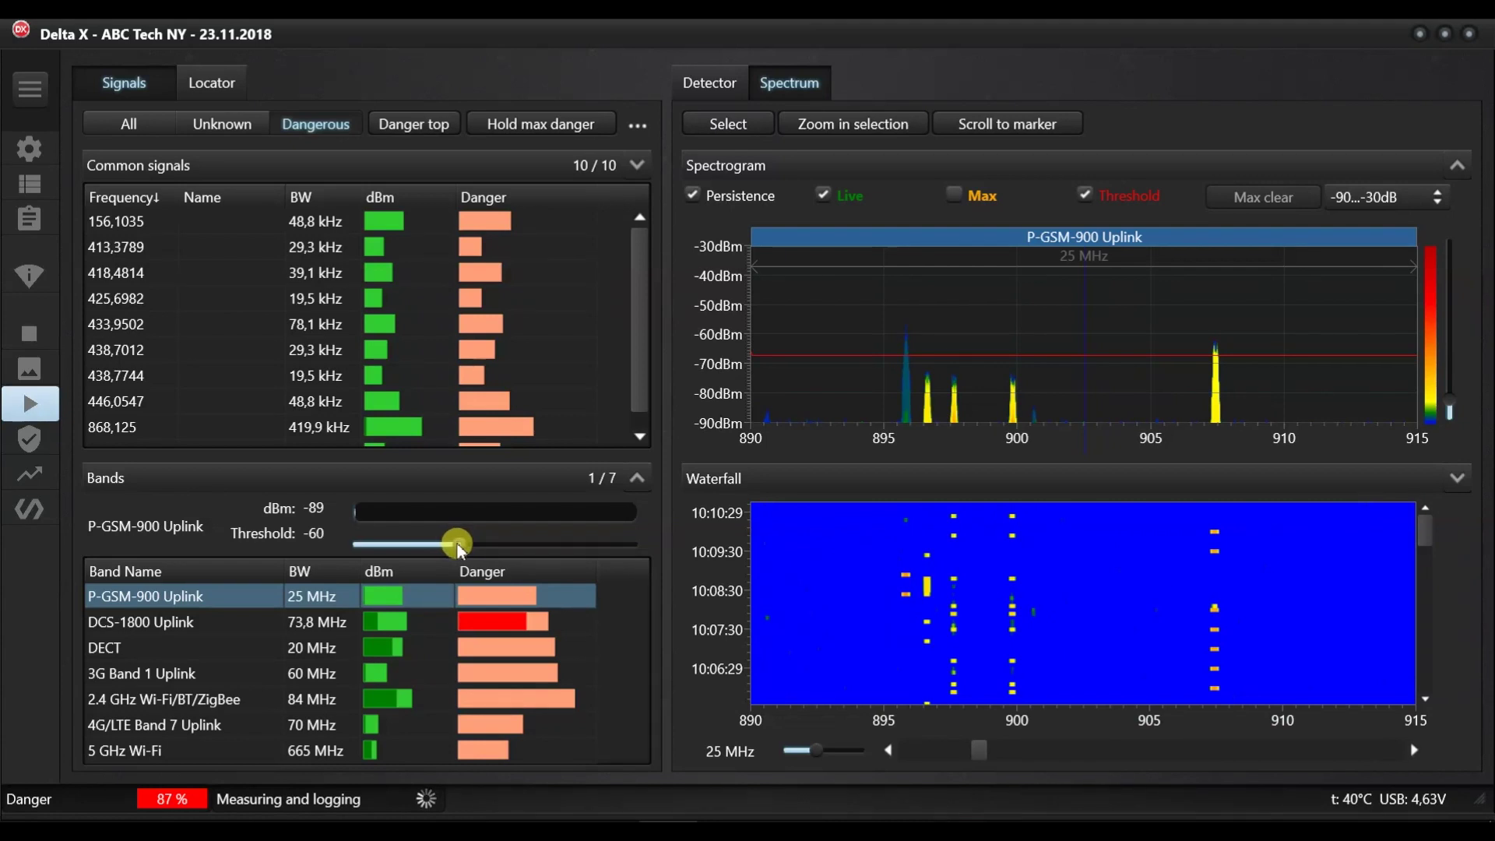
left_click(221, 625)
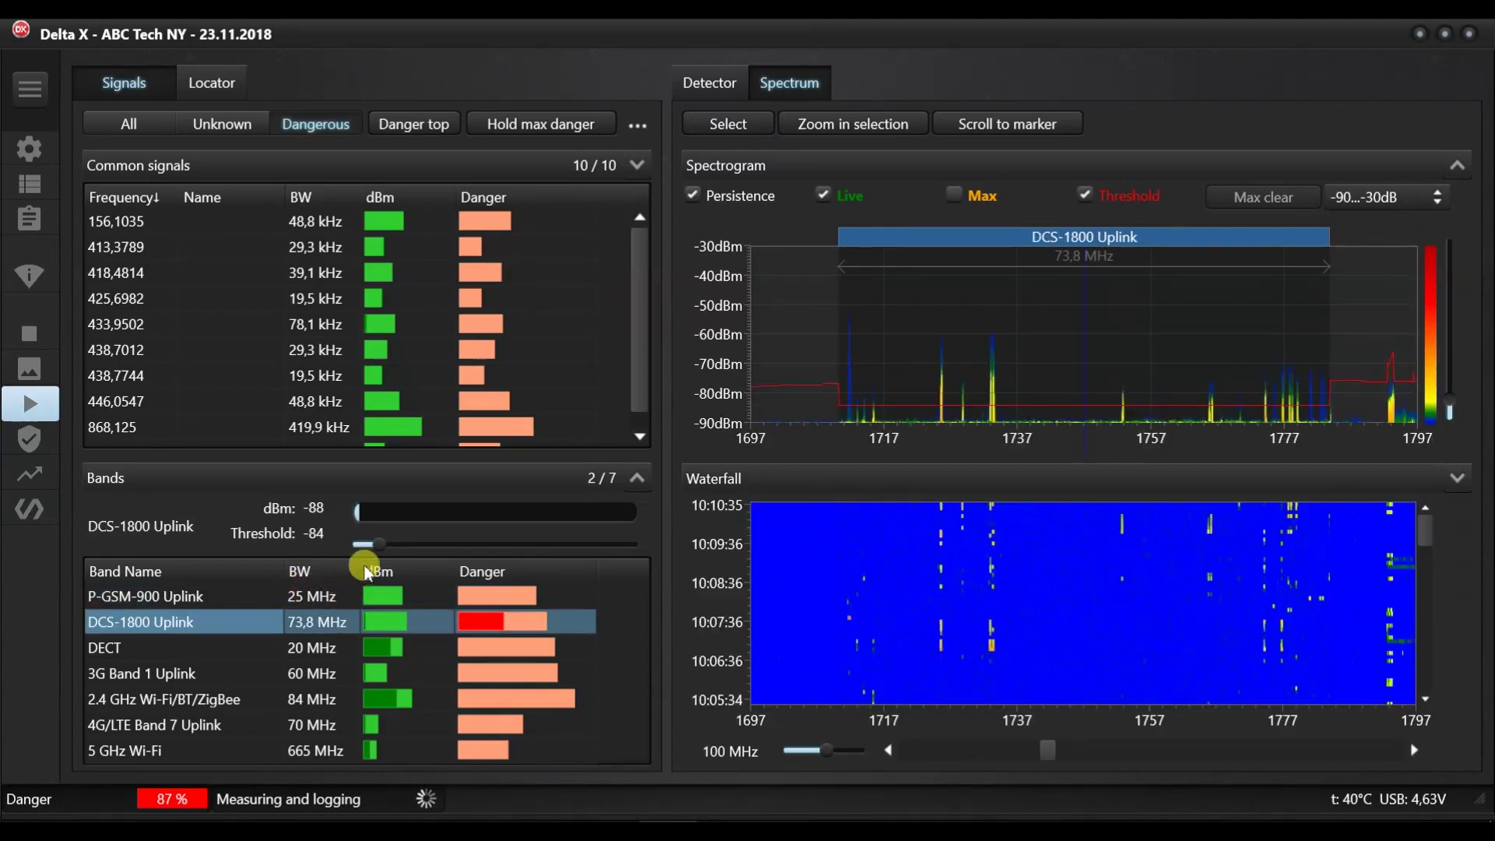
left_click_drag(379, 547, 463, 553)
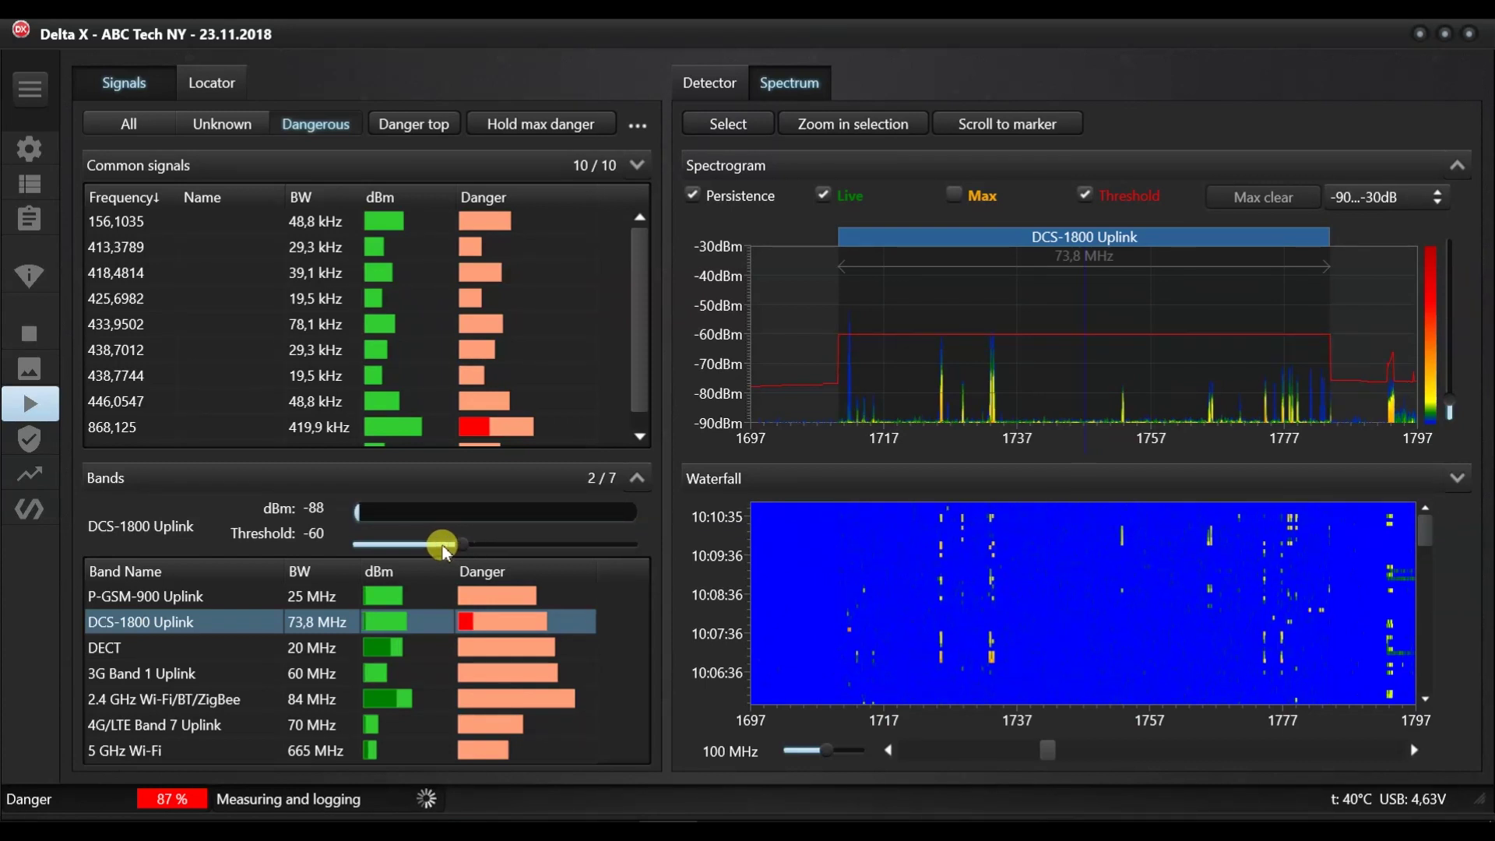
List all bands, view P-GSM-900 and DCS-1800 Downlink, then filter back to dangerous.
left_click(130, 125)
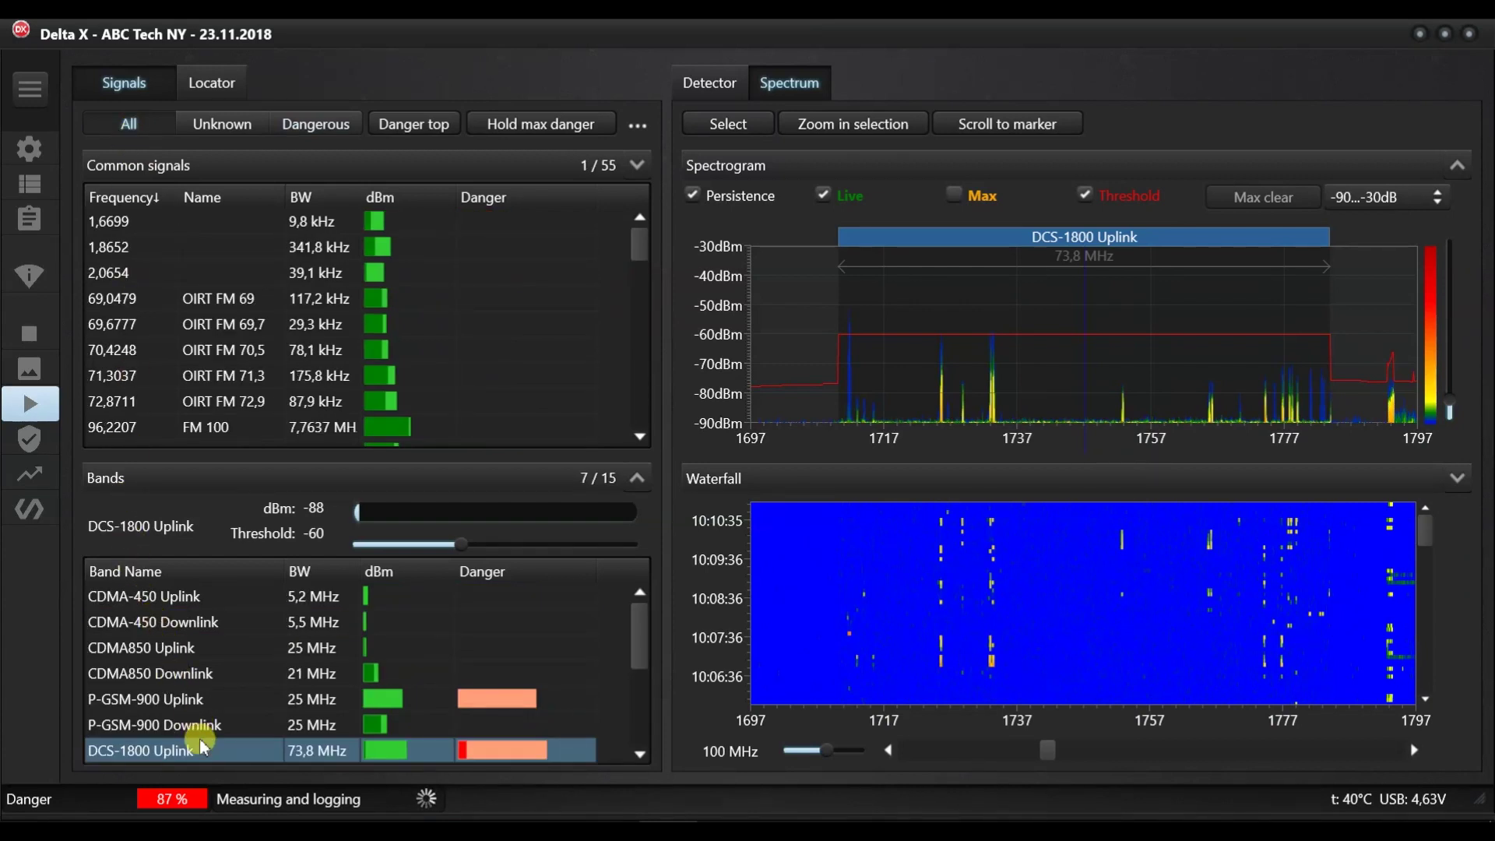
left_click(205, 726)
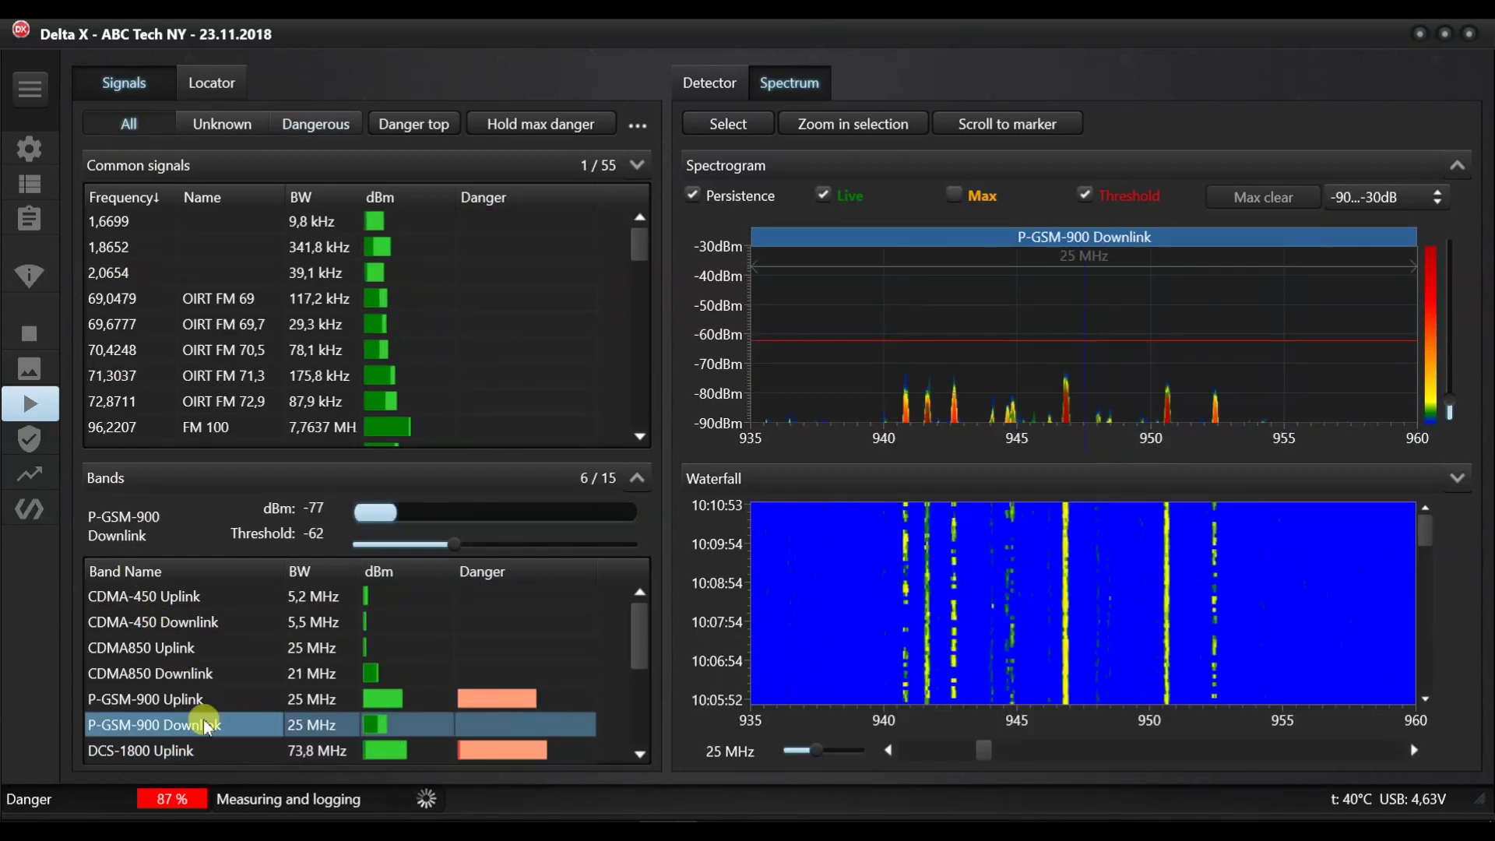
scroll(205, 726, "down", 1)
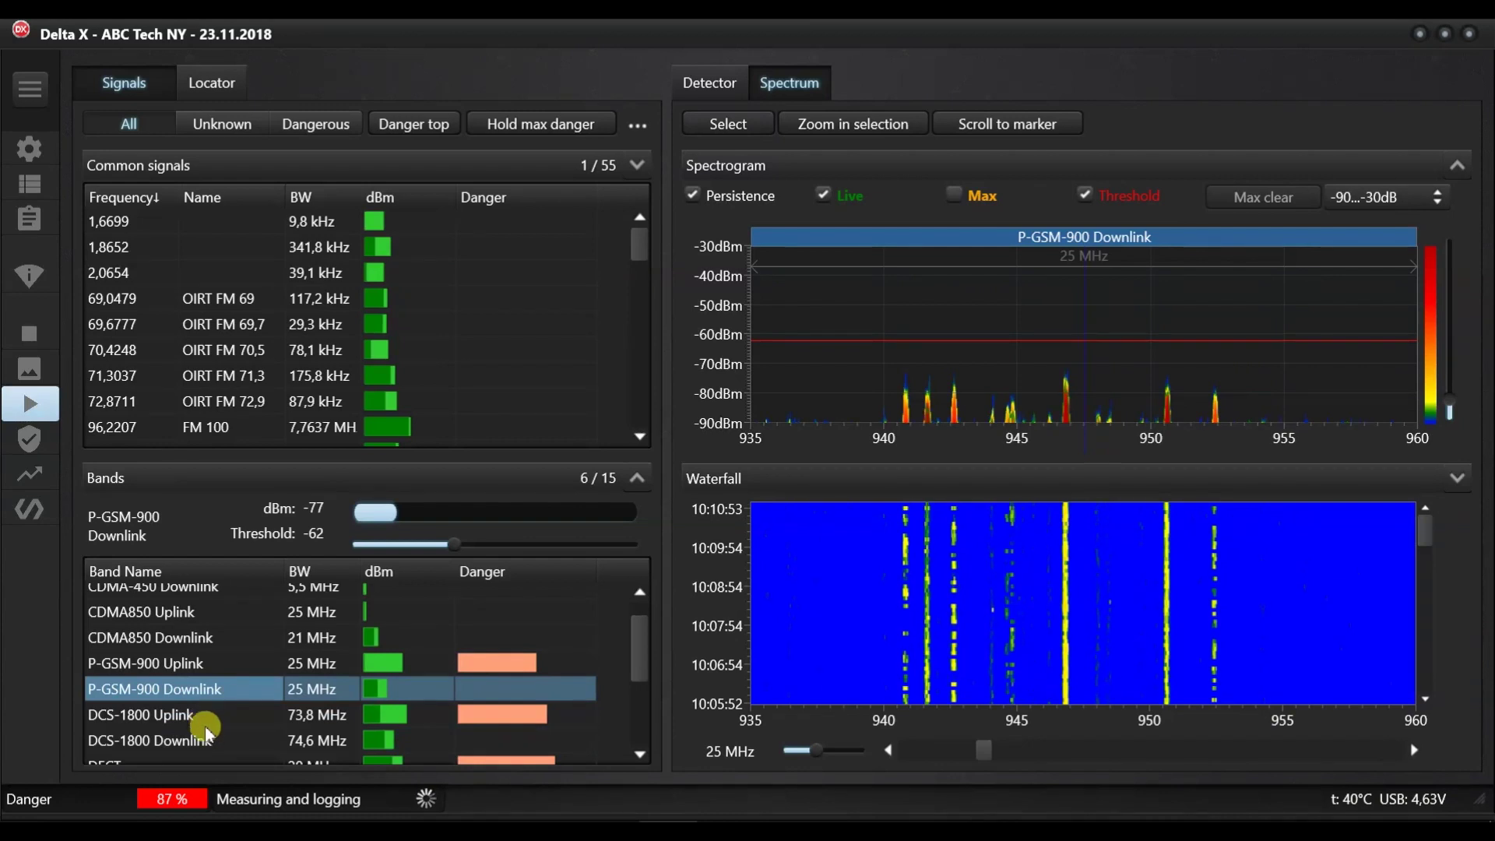
left_click(207, 737)
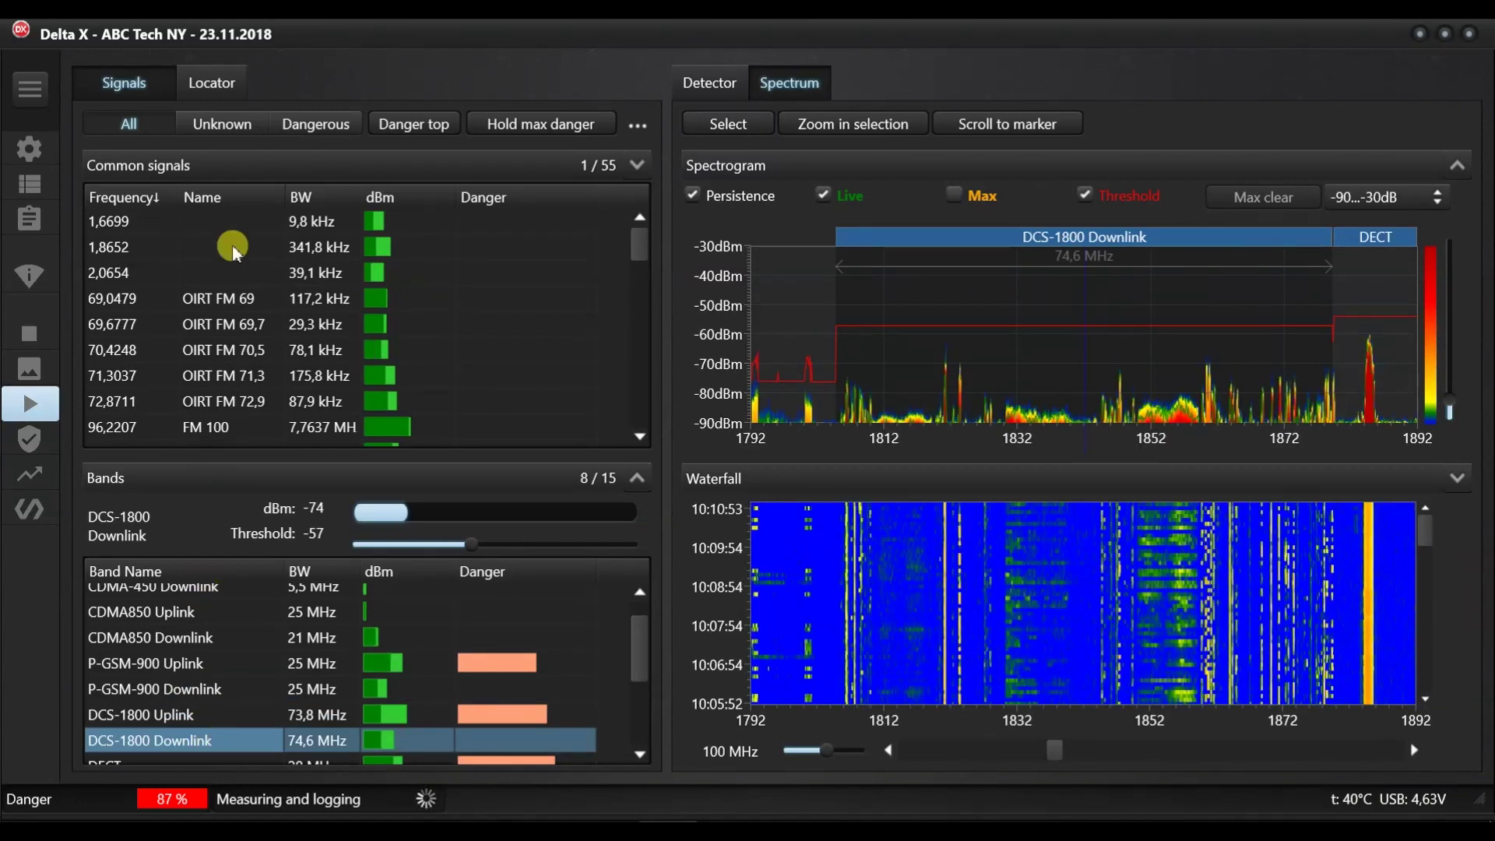
left_click(304, 130)
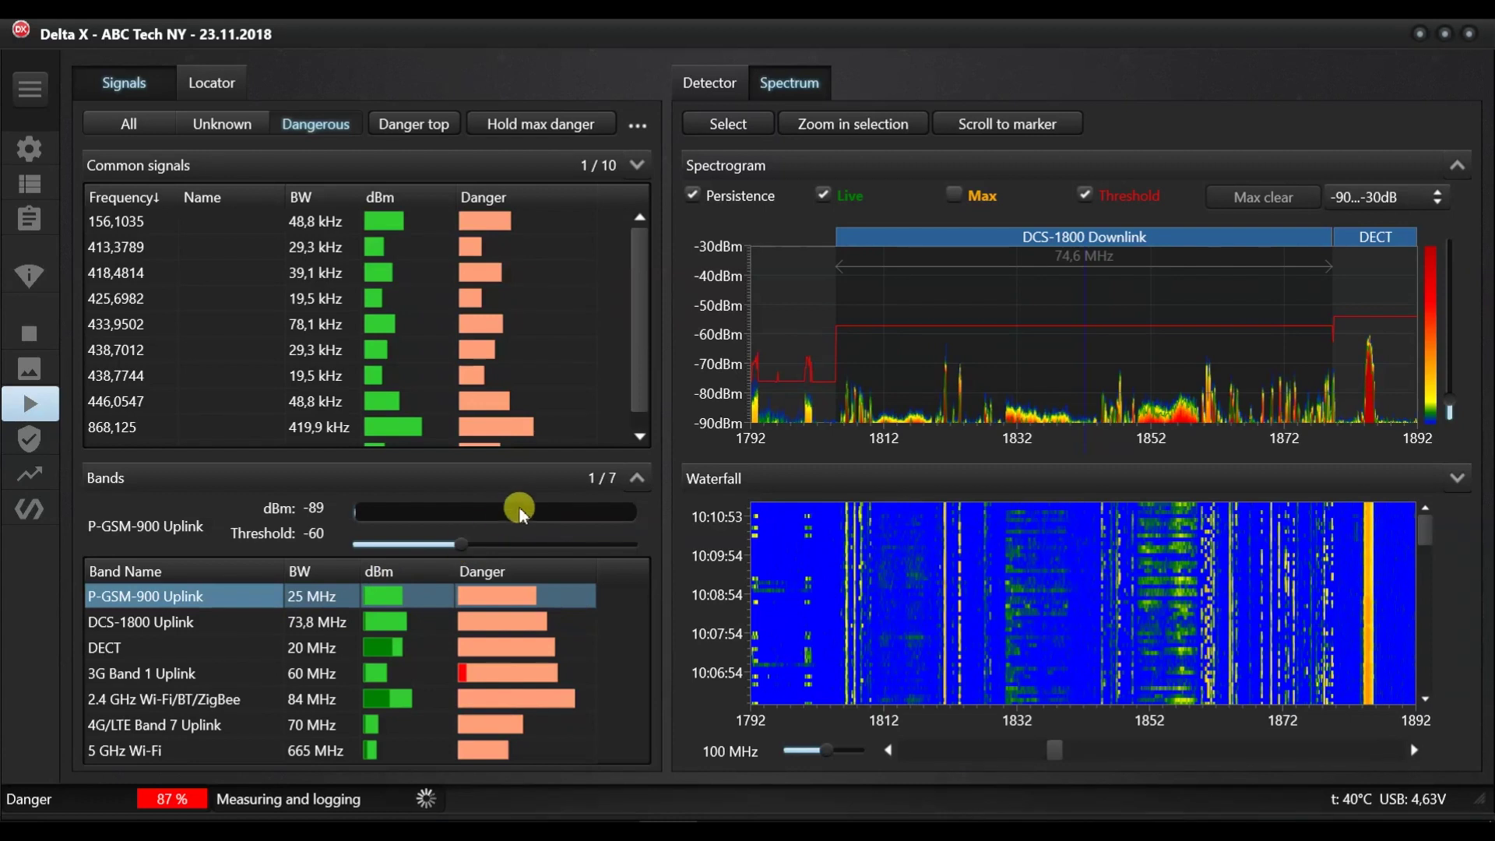
Delete all recorded signals and bands and collapse the band details panel.
right_click(233, 600)
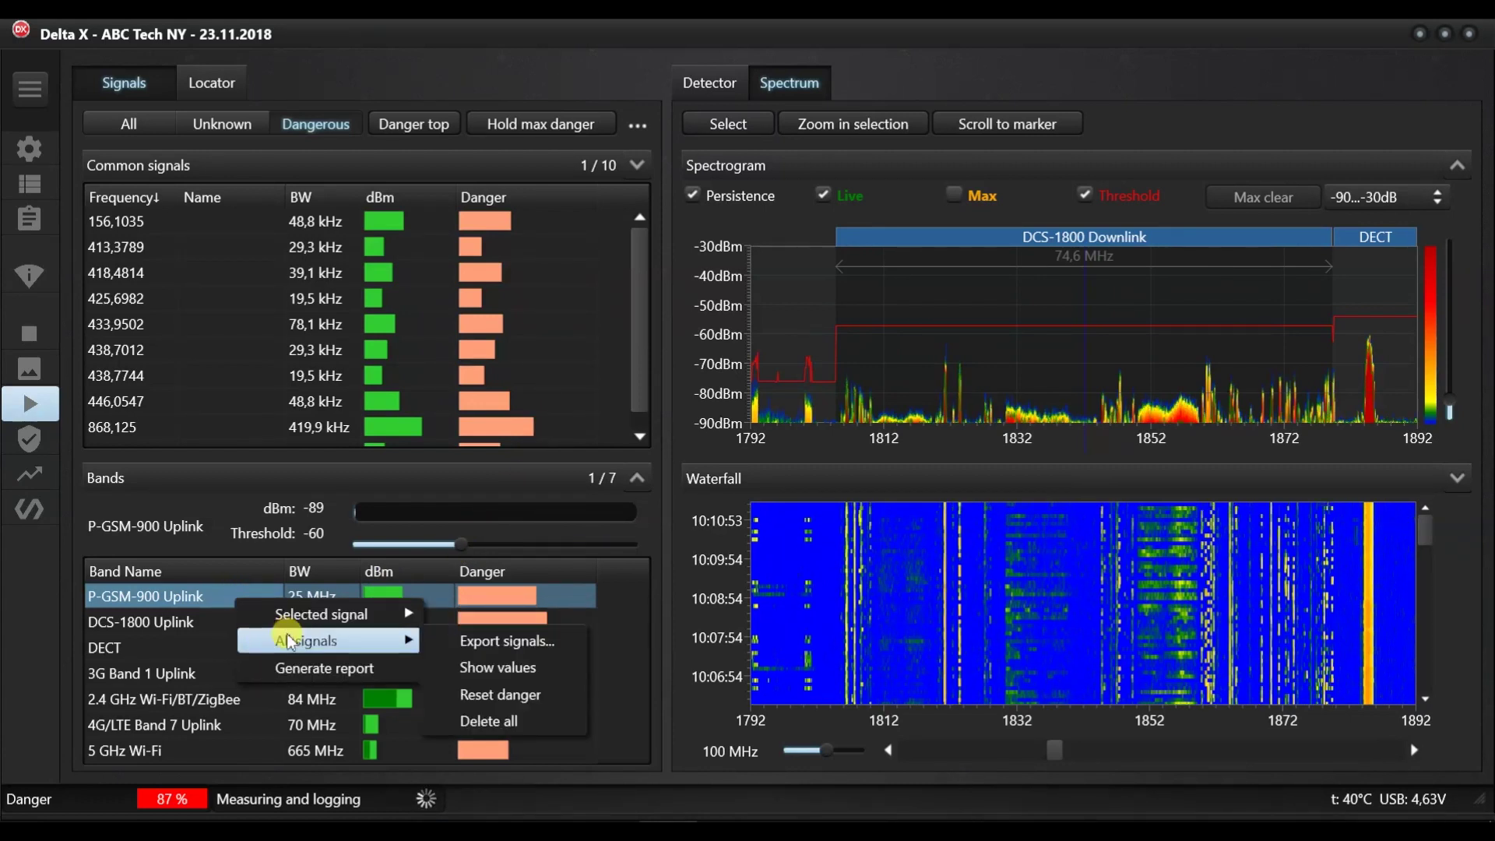
mouse_move(309, 640)
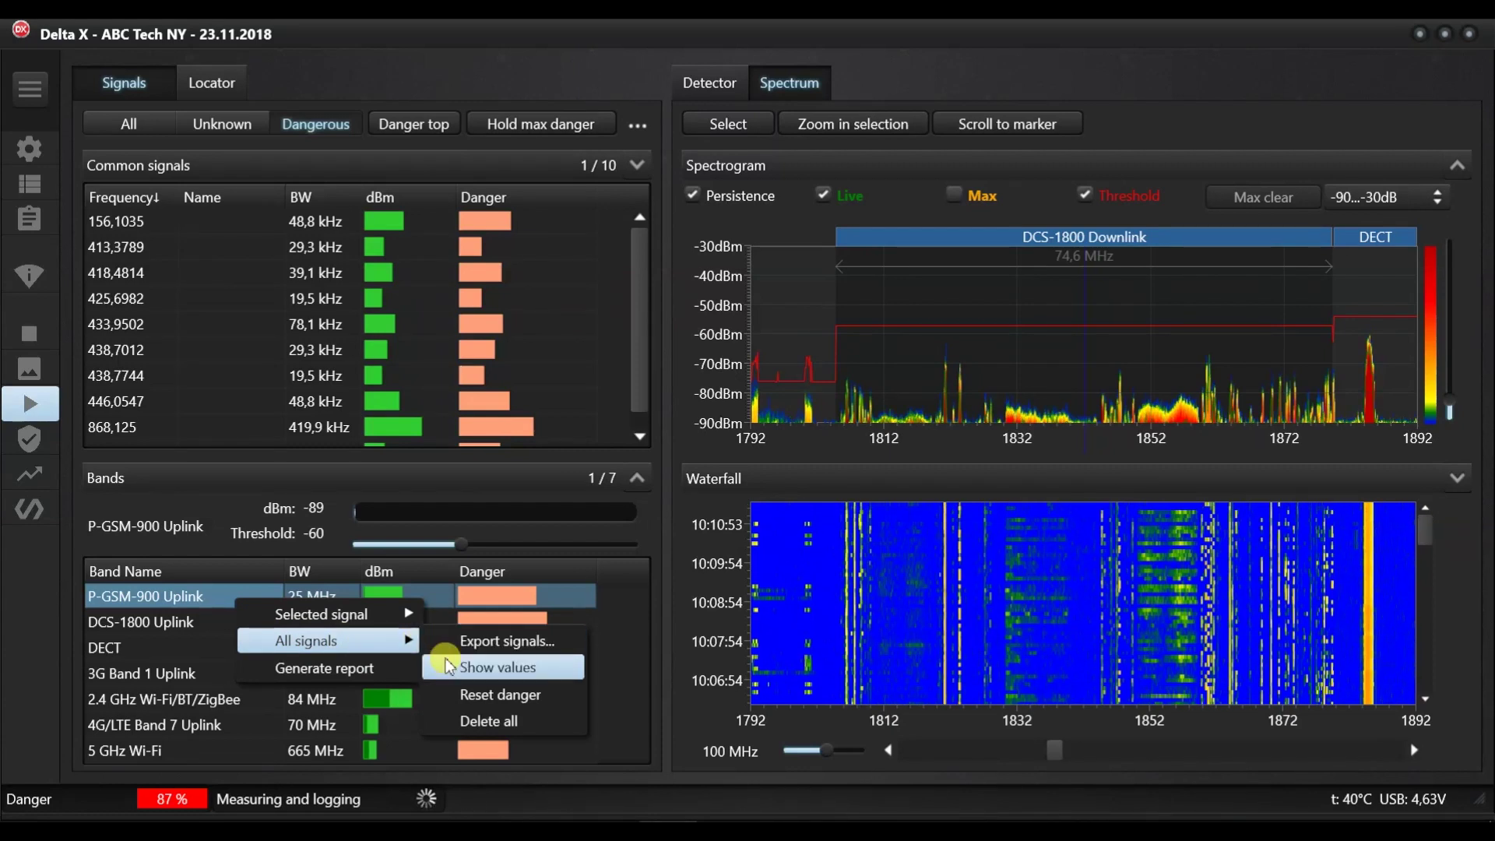
left_click(448, 695)
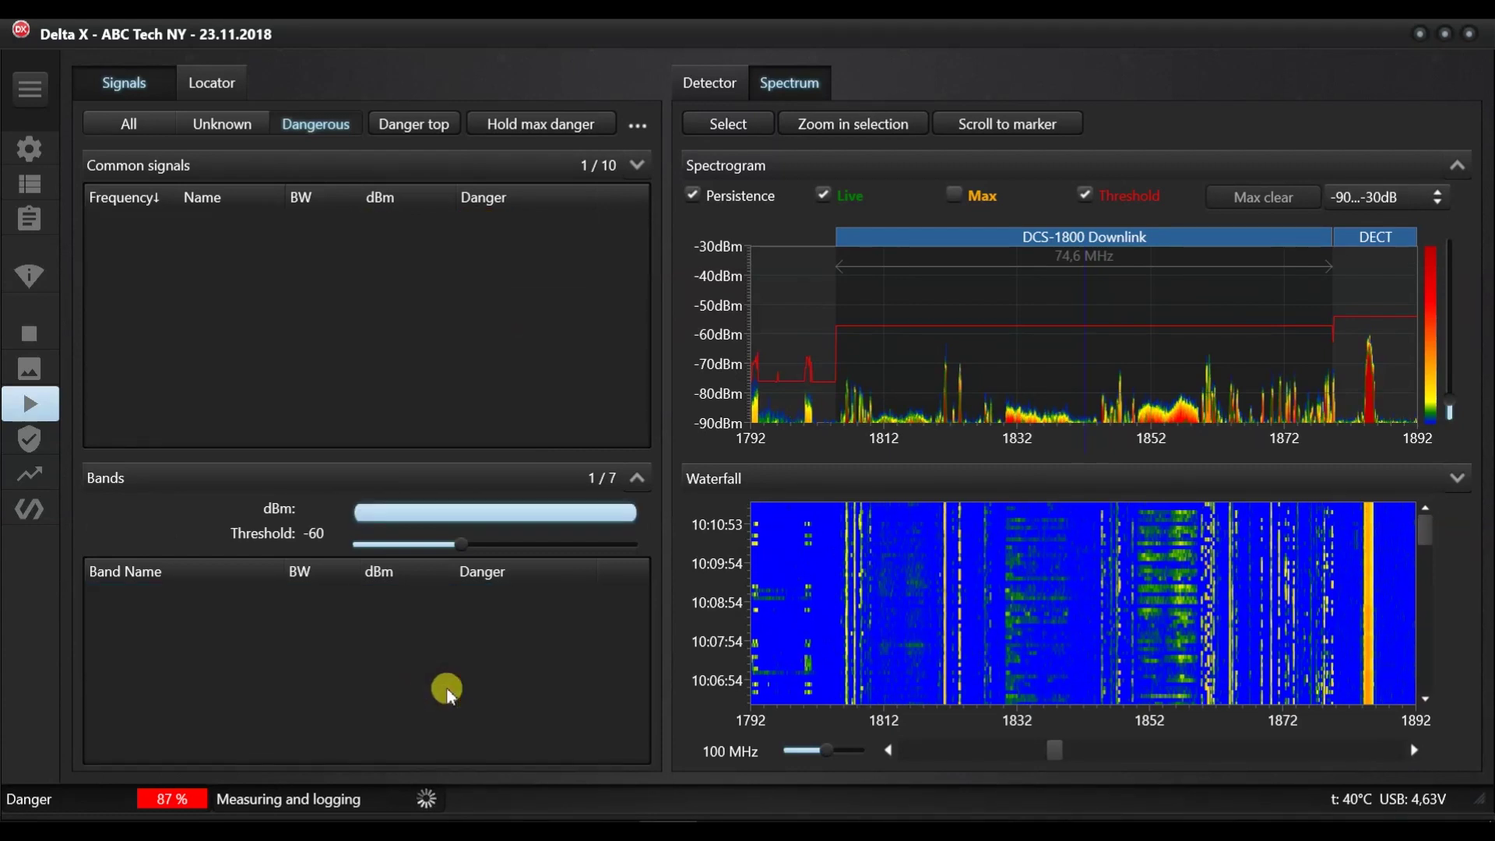
left_click(639, 488)
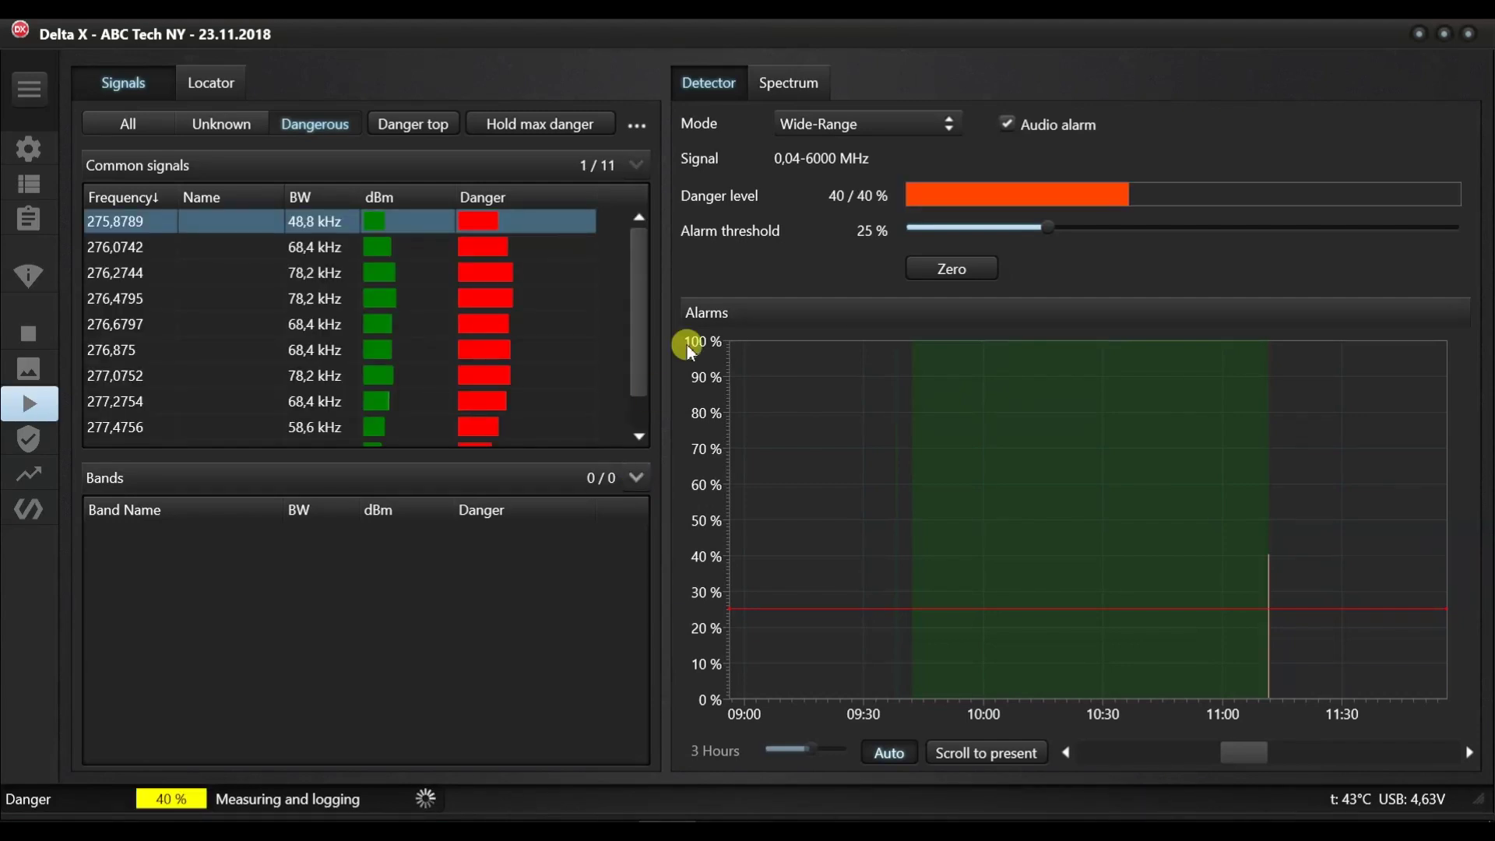
Show the spectrum around 276 MHz and widen the span from 5 to 10 MHz.
left_click(784, 84)
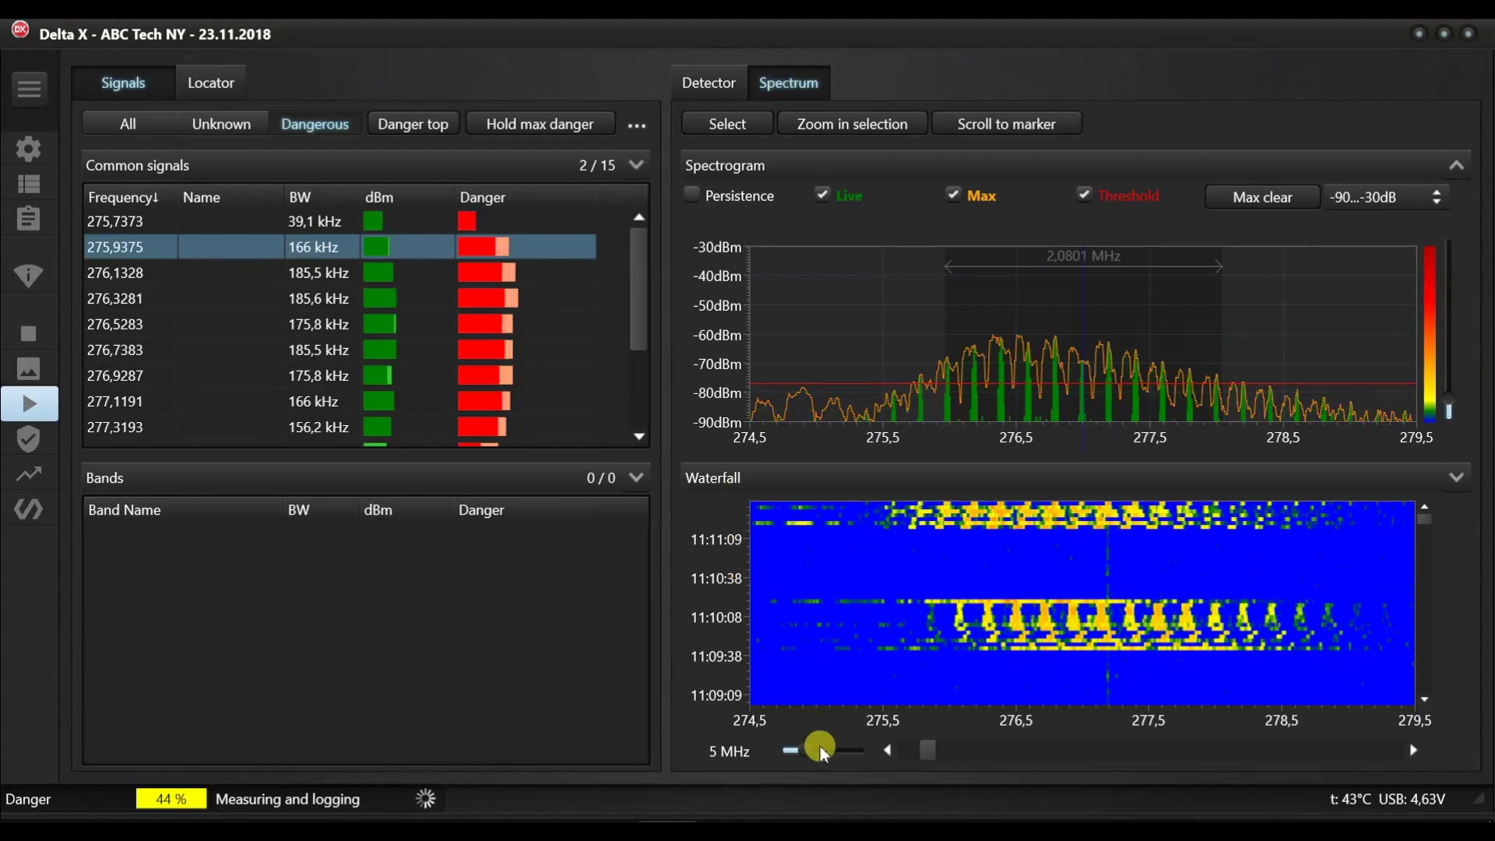
left_click_drag(792, 751, 846, 755)
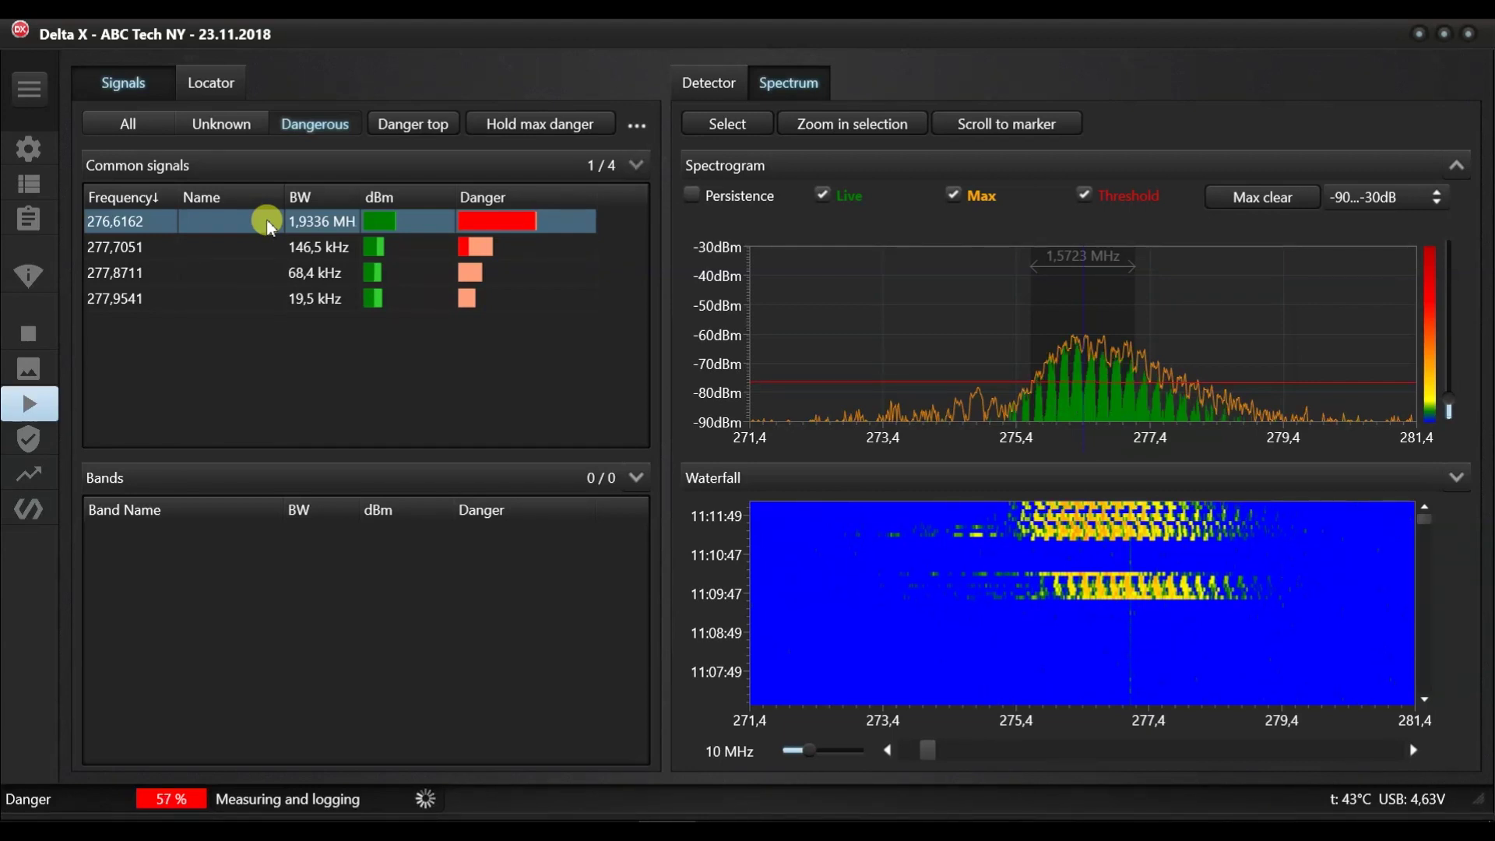
Turn persistence on, then set the detector to Signal mode on 276,2646 MHz.
left_click(696, 193)
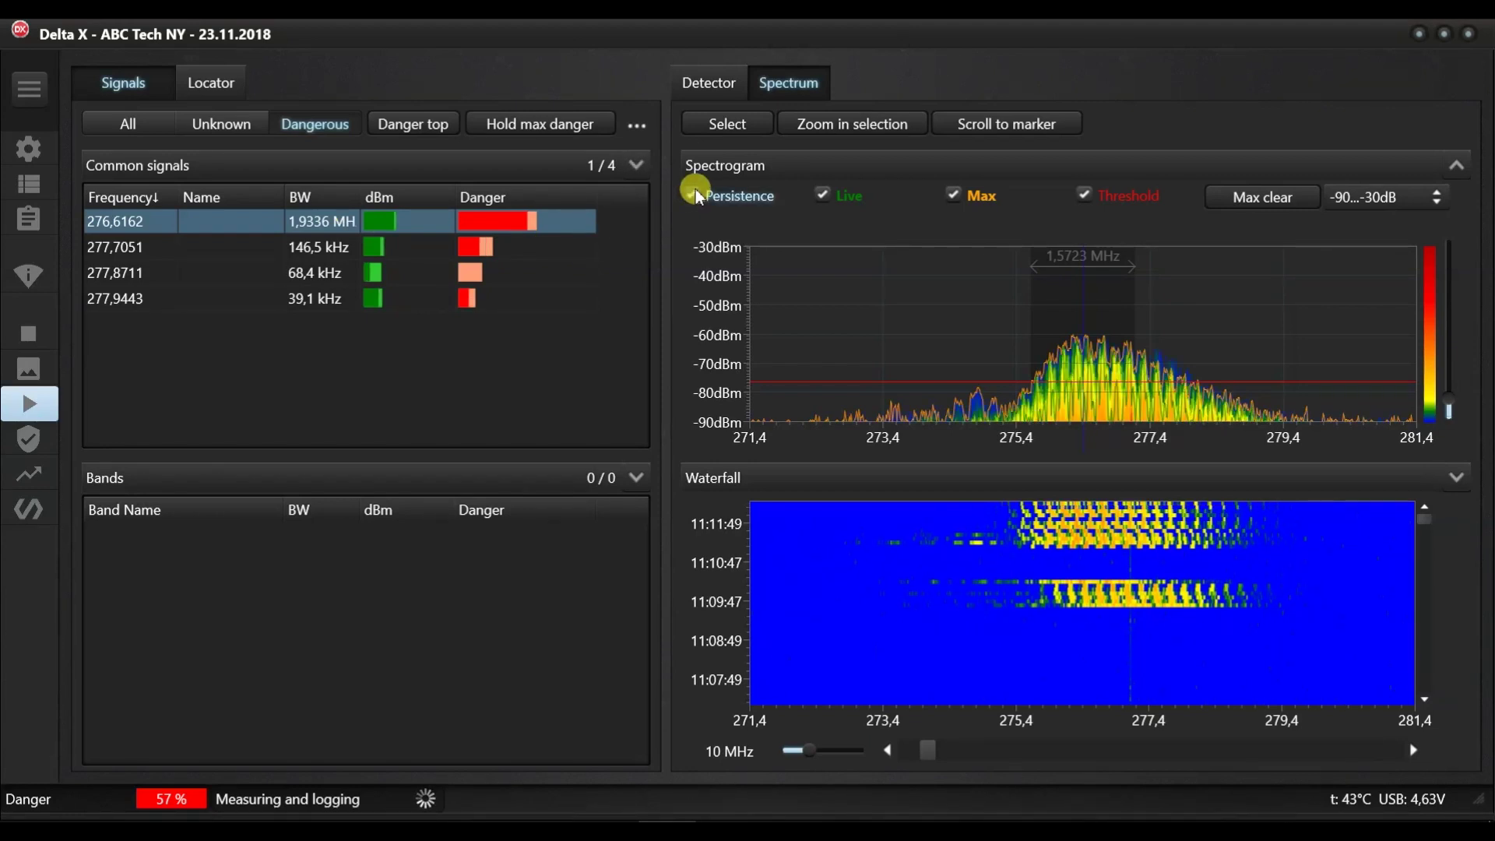
left_click(708, 82)
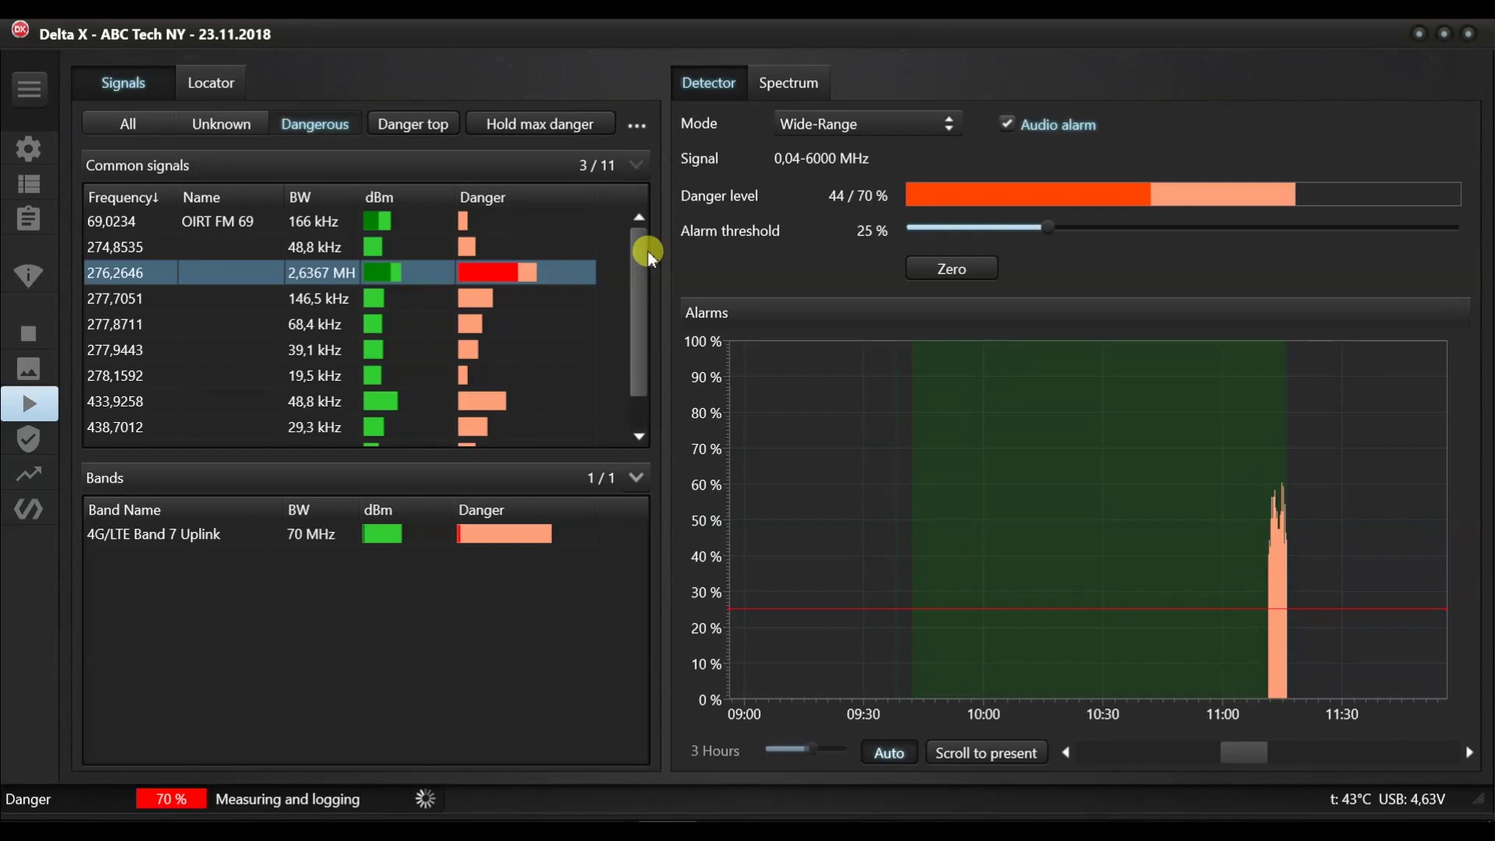
mouse_move(645, 252)
left_mouse_down()
mouse_move(639, 266)
mouse_move(638, 252)
left_mouse_up()
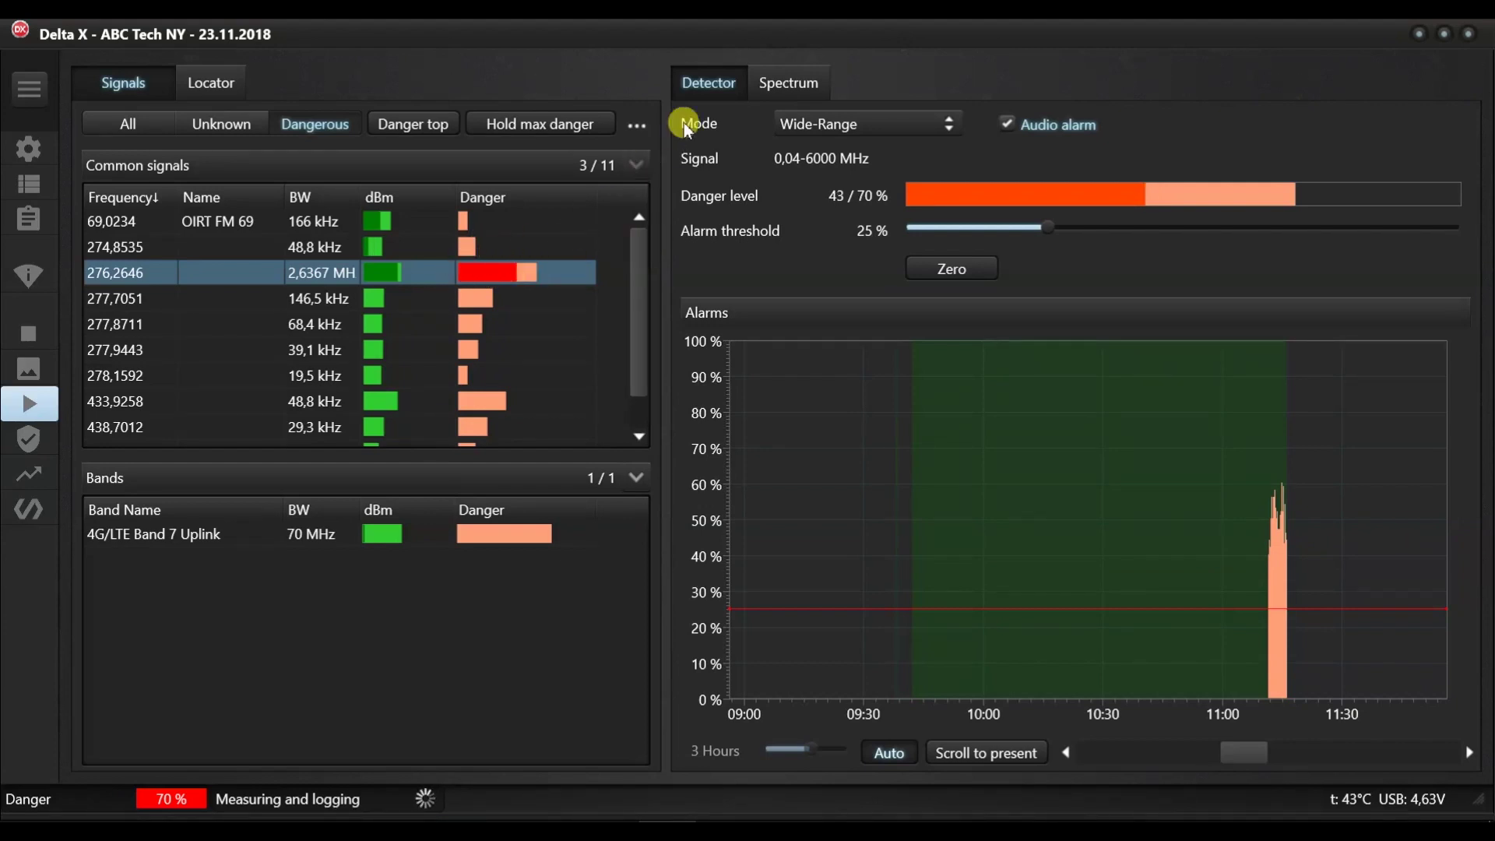
left_click(786, 88)
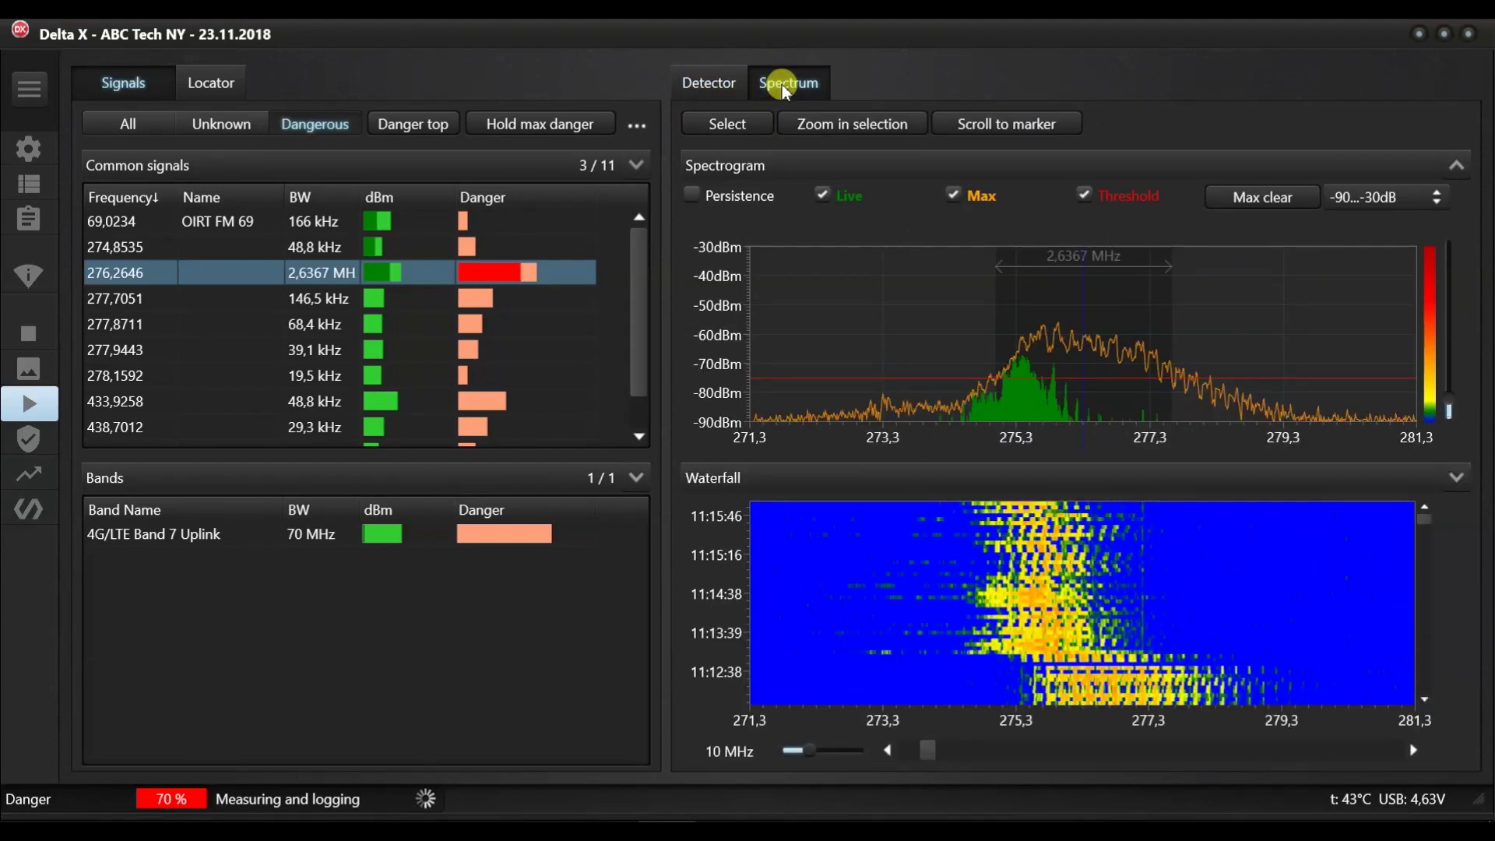
left_click(710, 82)
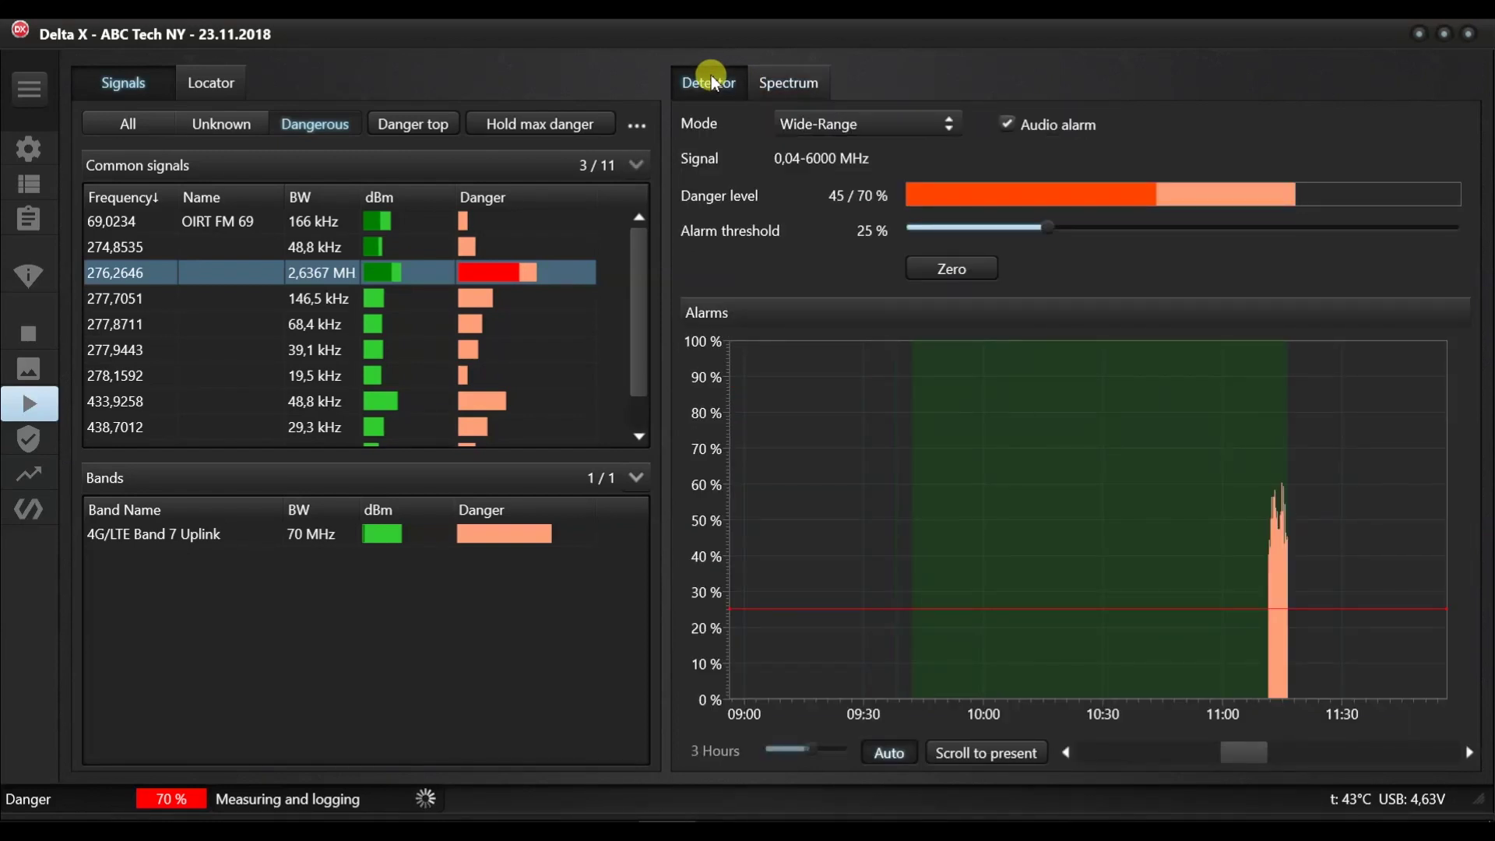
left_click(801, 125)
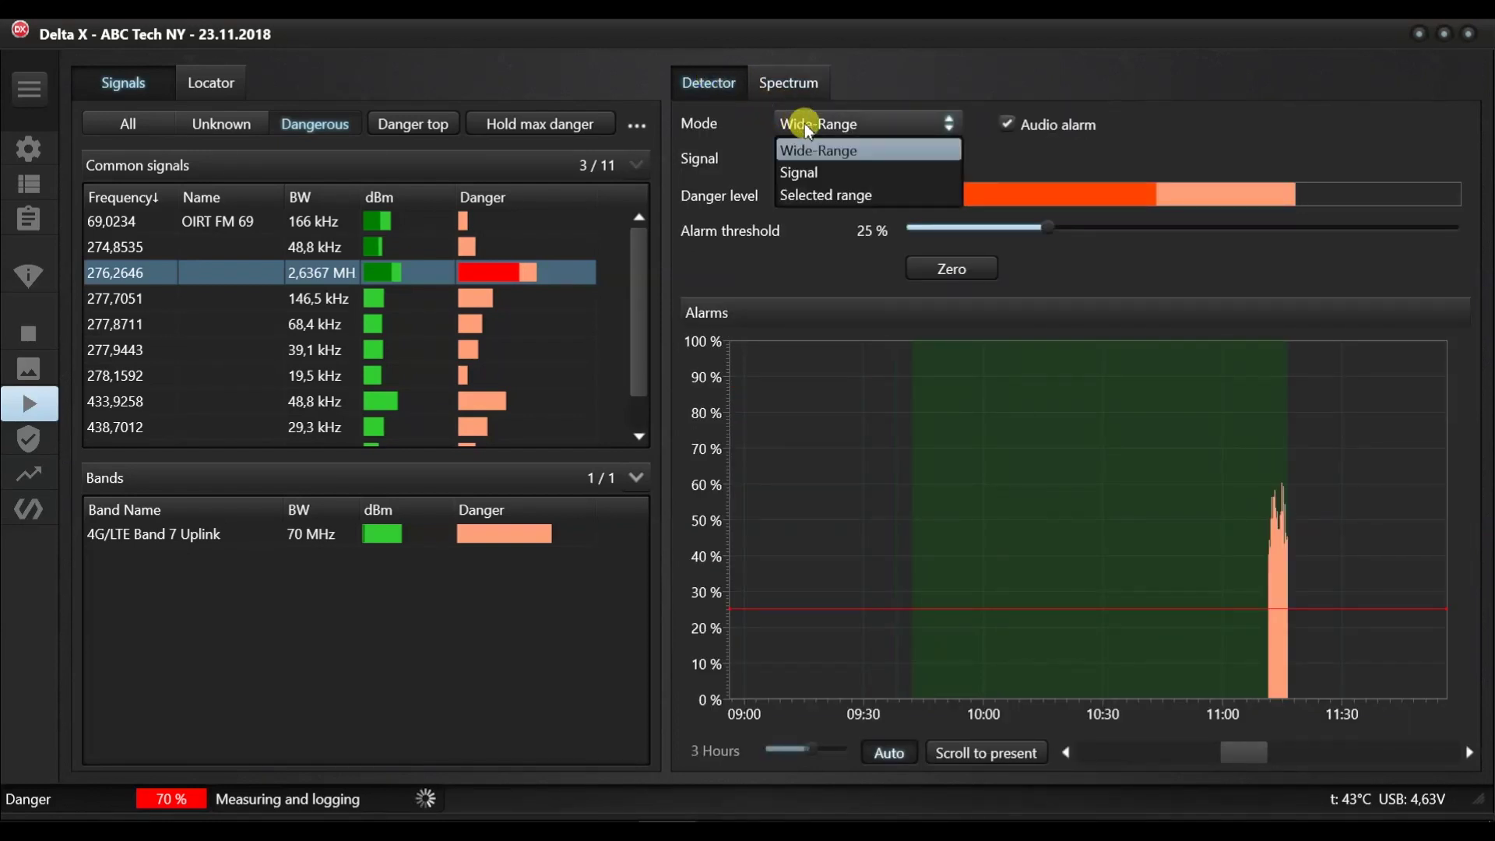
left_click(803, 174)
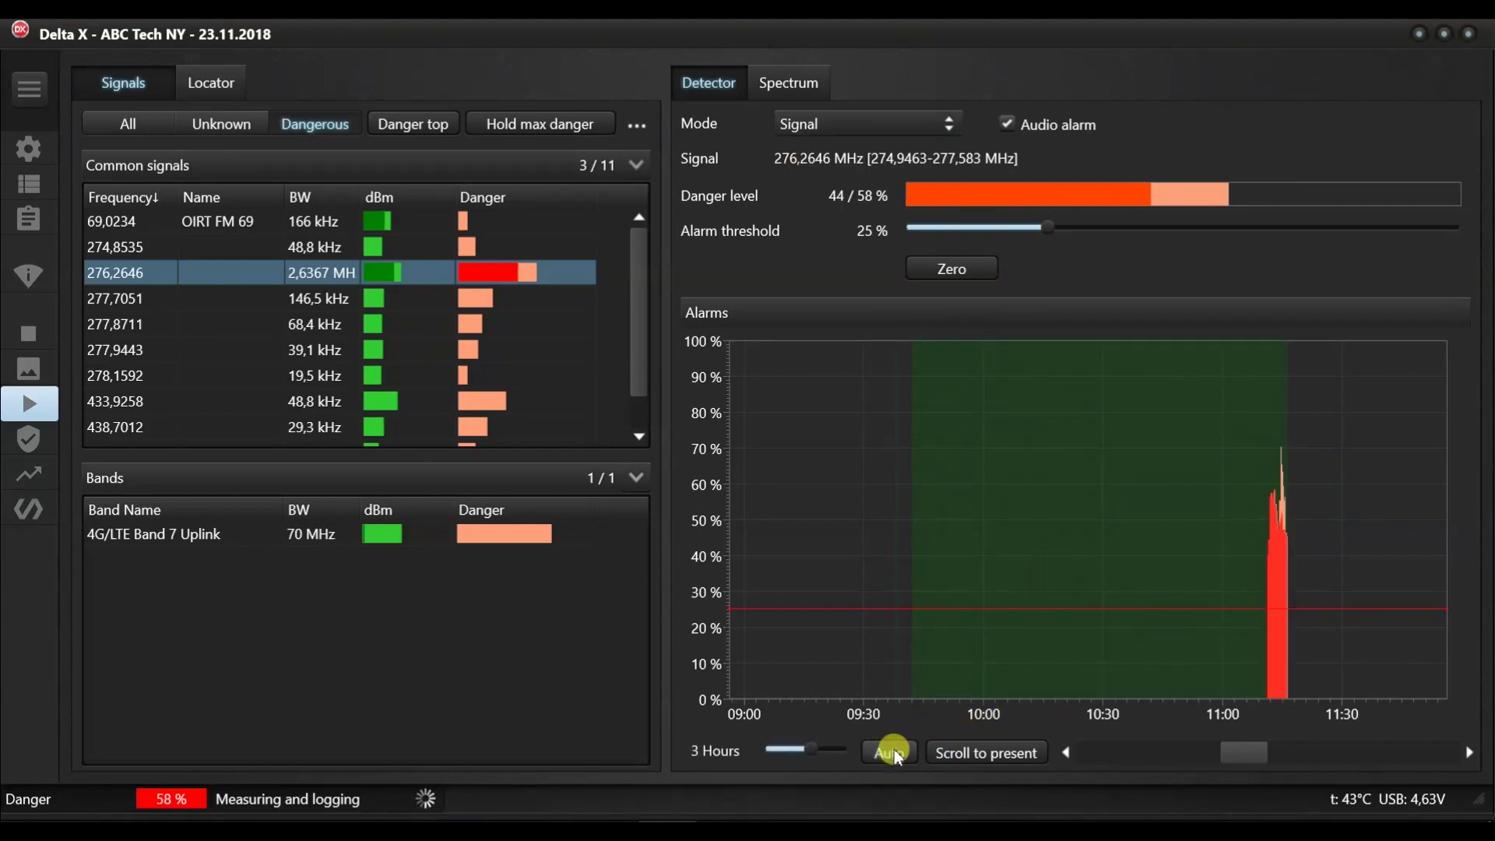
scroll(1265, 557, "up", 1)
scroll(1279, 571, "up", 1)
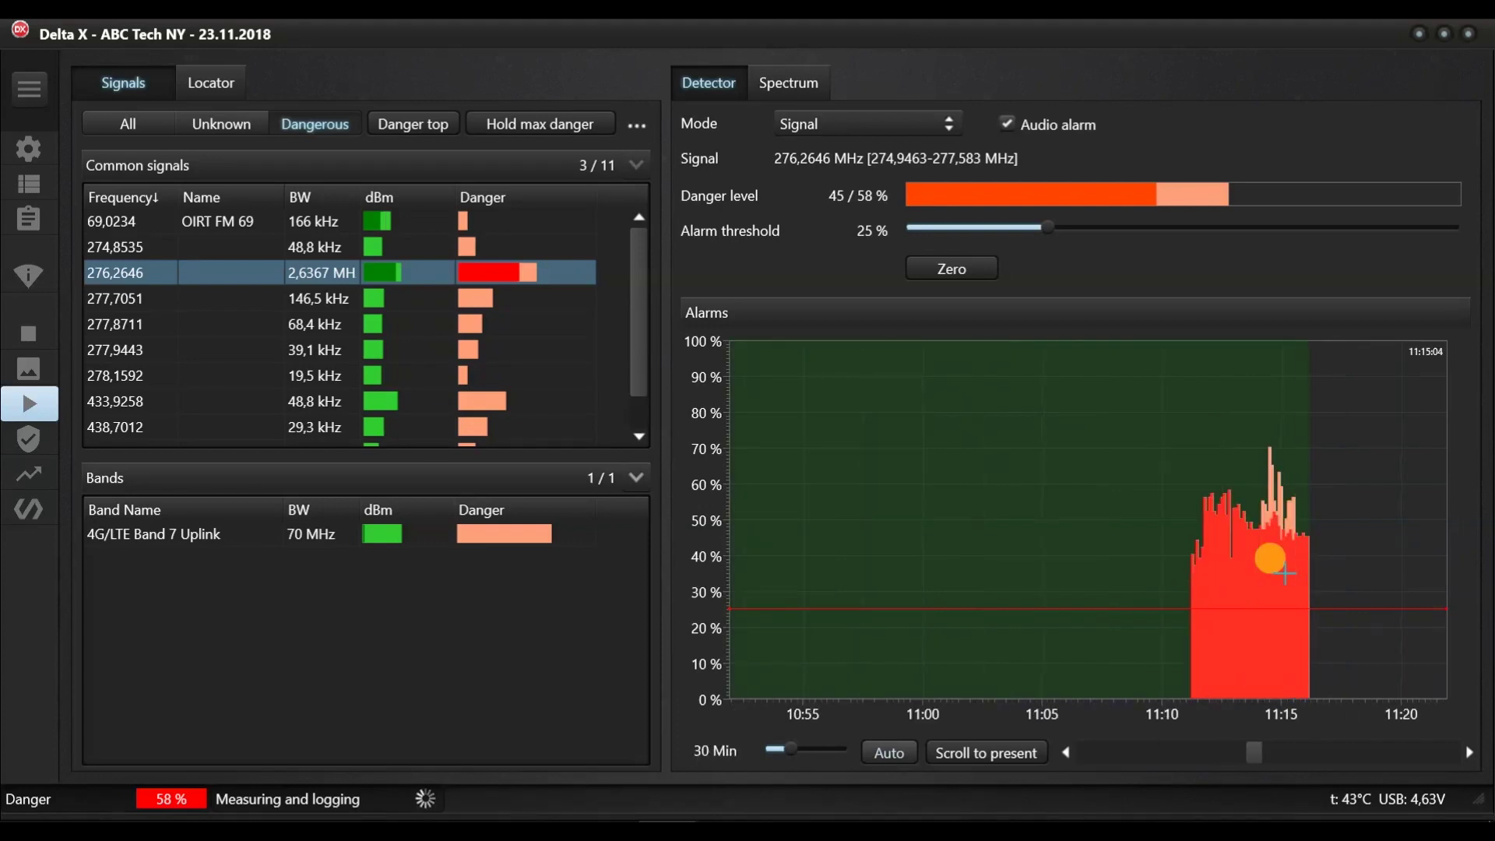
scroll(1283, 573, "up", 1)
scroll(1273, 573, "up", 1)
scroll(1267, 572, "down", 1)
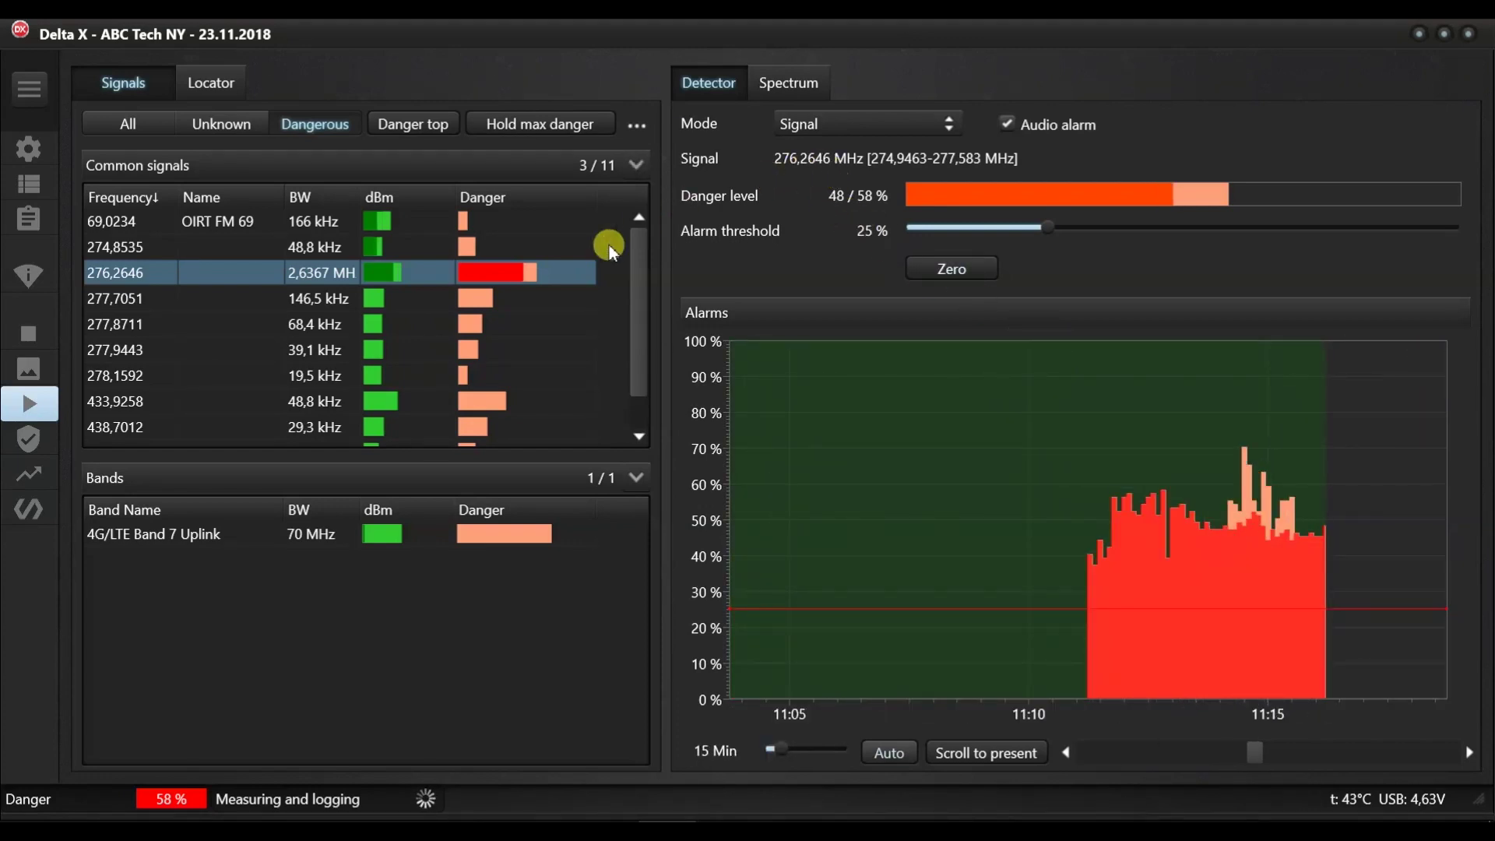
Check the locator radar, then view the 274,5703 and 276,5234 MHz signal spectra.
left_click(223, 91)
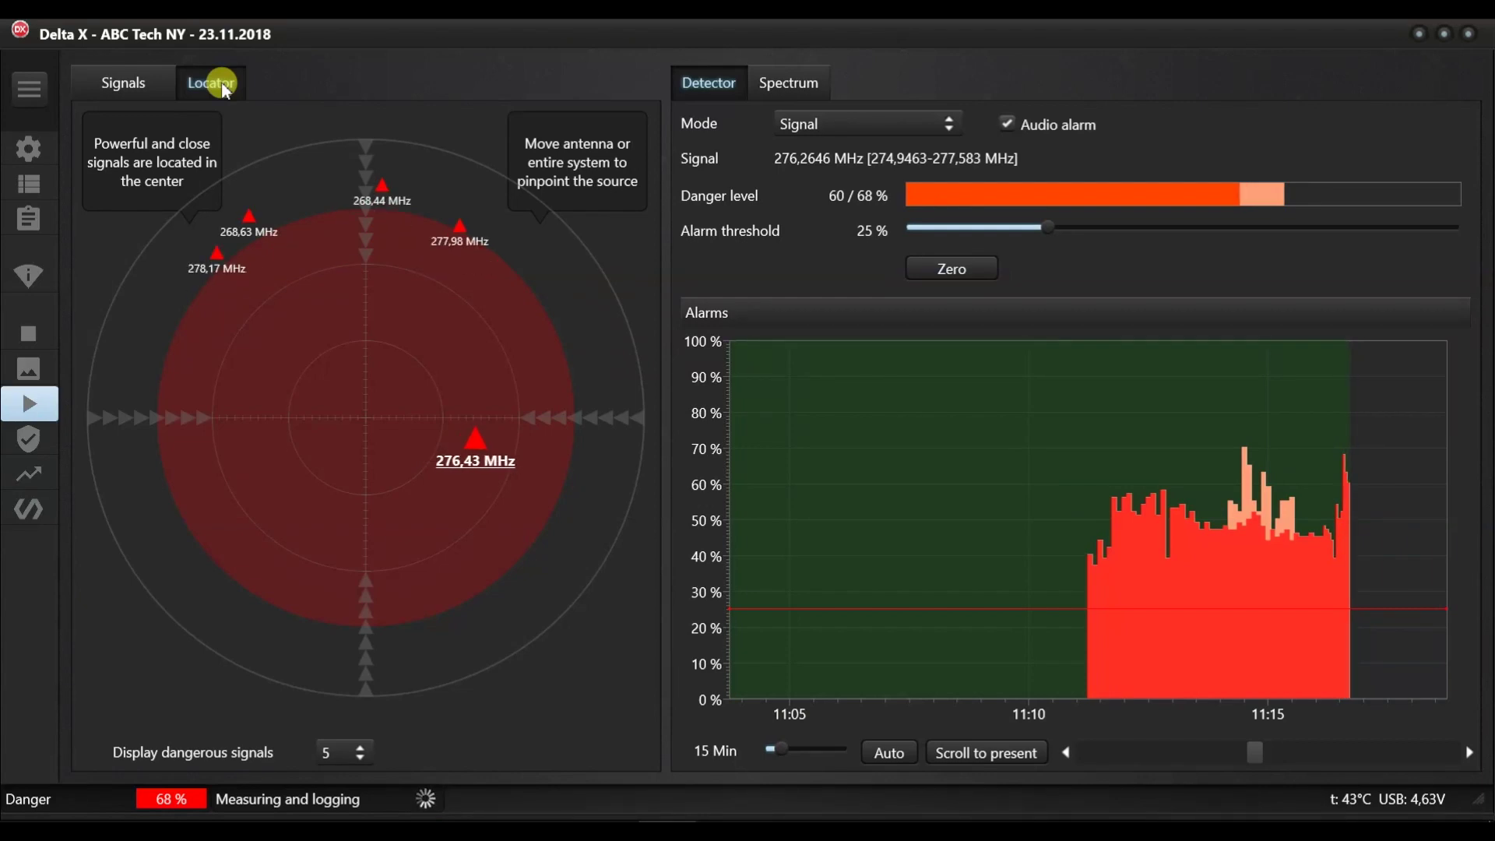
left_click(125, 81)
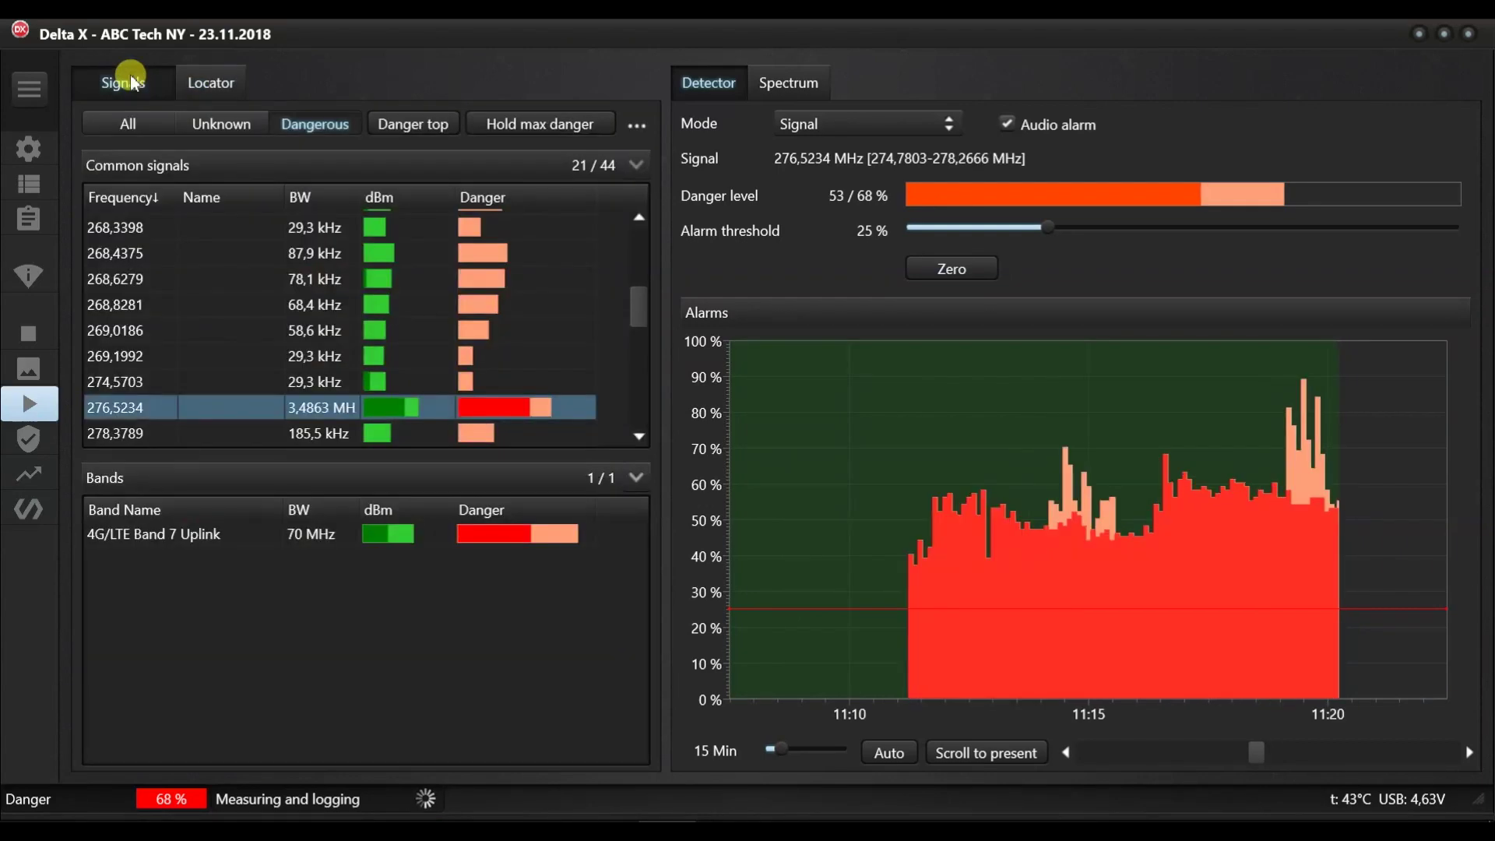
left_click(143, 381)
left_click(761, 87)
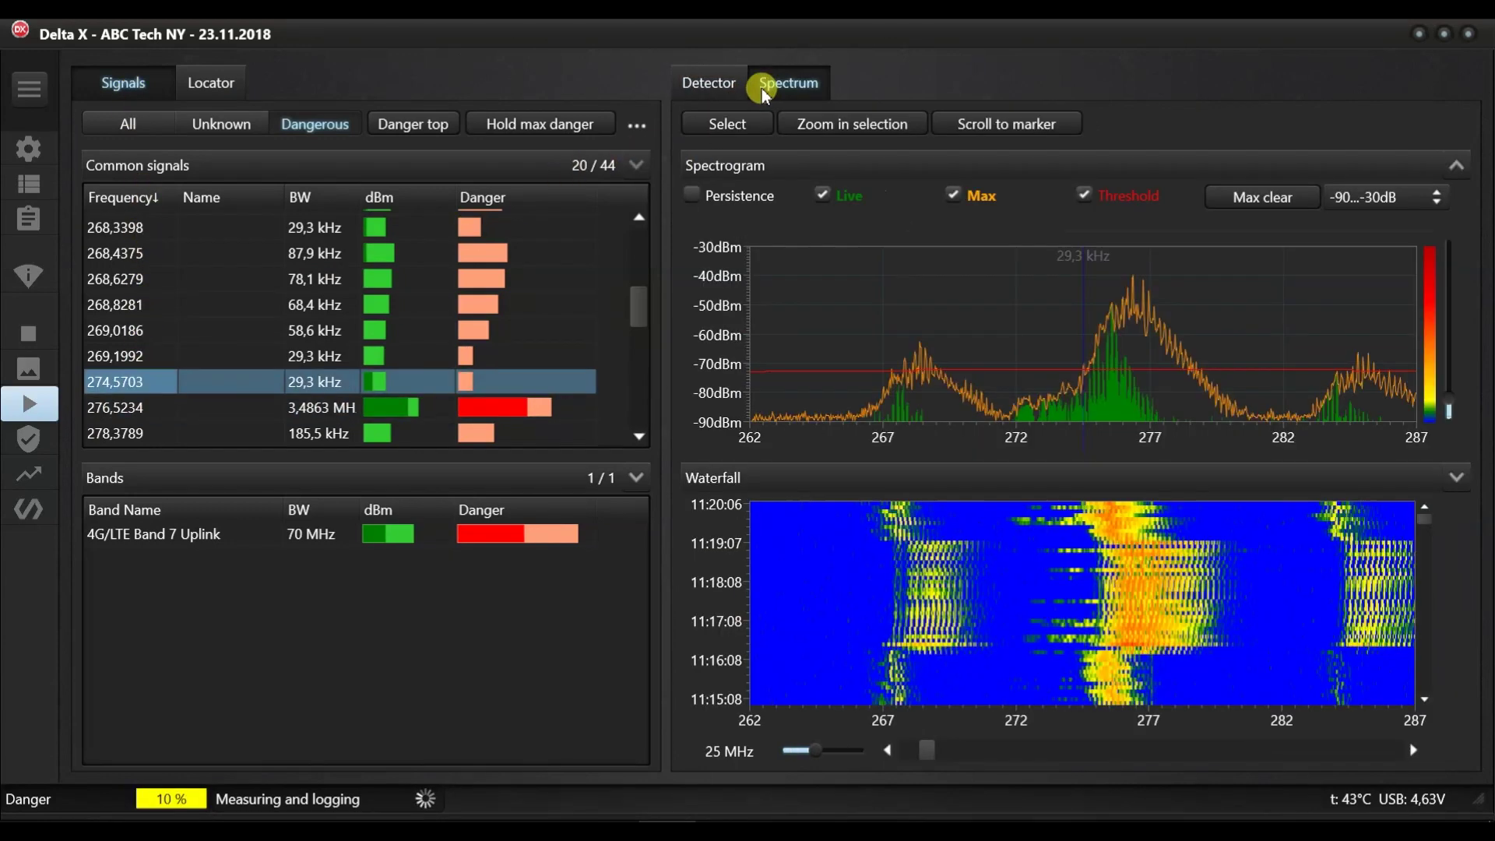
left_click(160, 411)
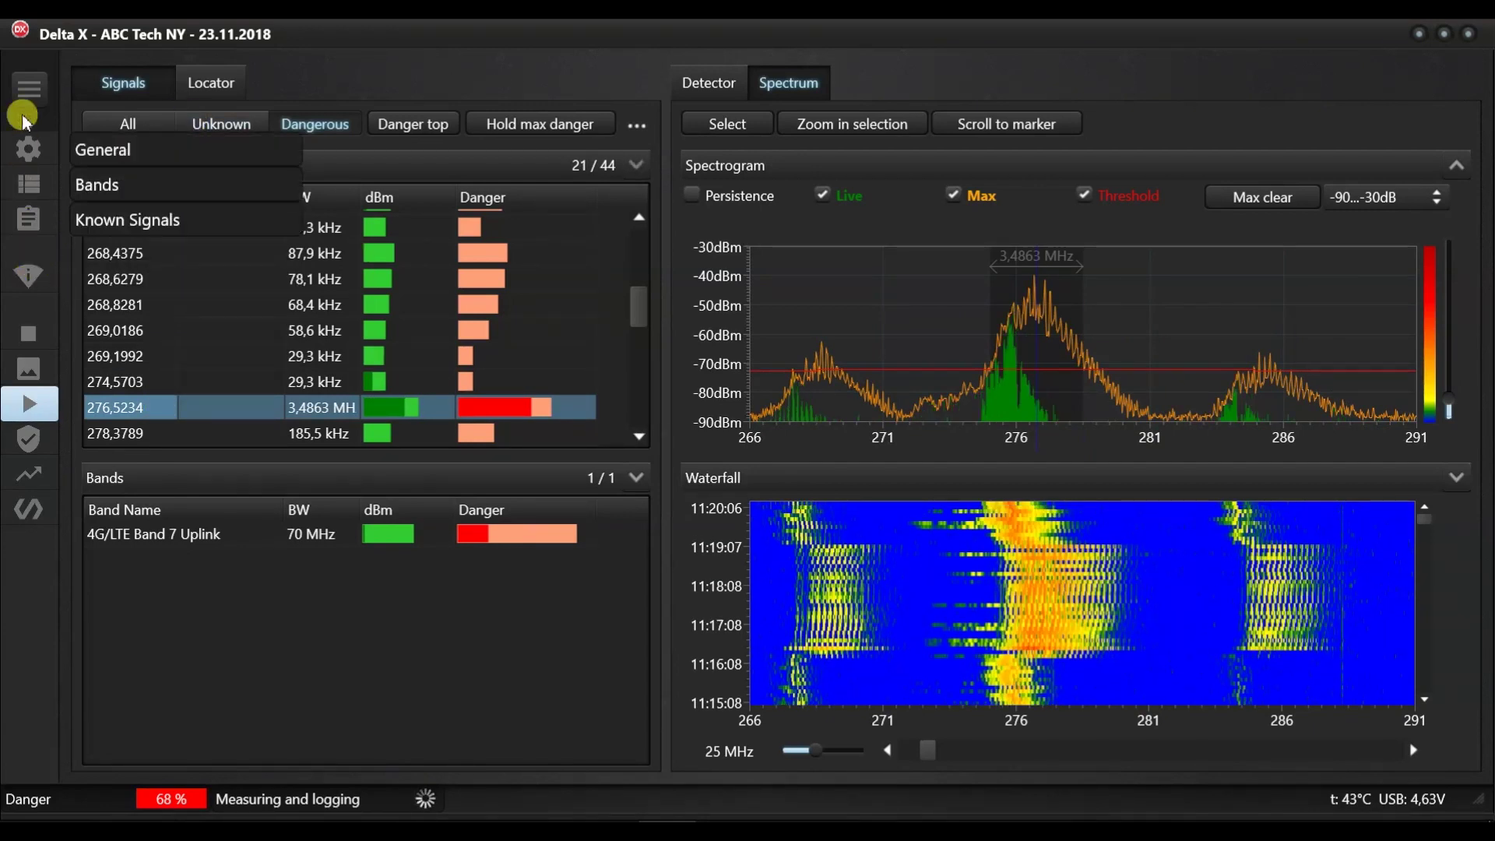
Switch Delta X into Signal Analyzer mode from the mode menu.
left_click(29, 88)
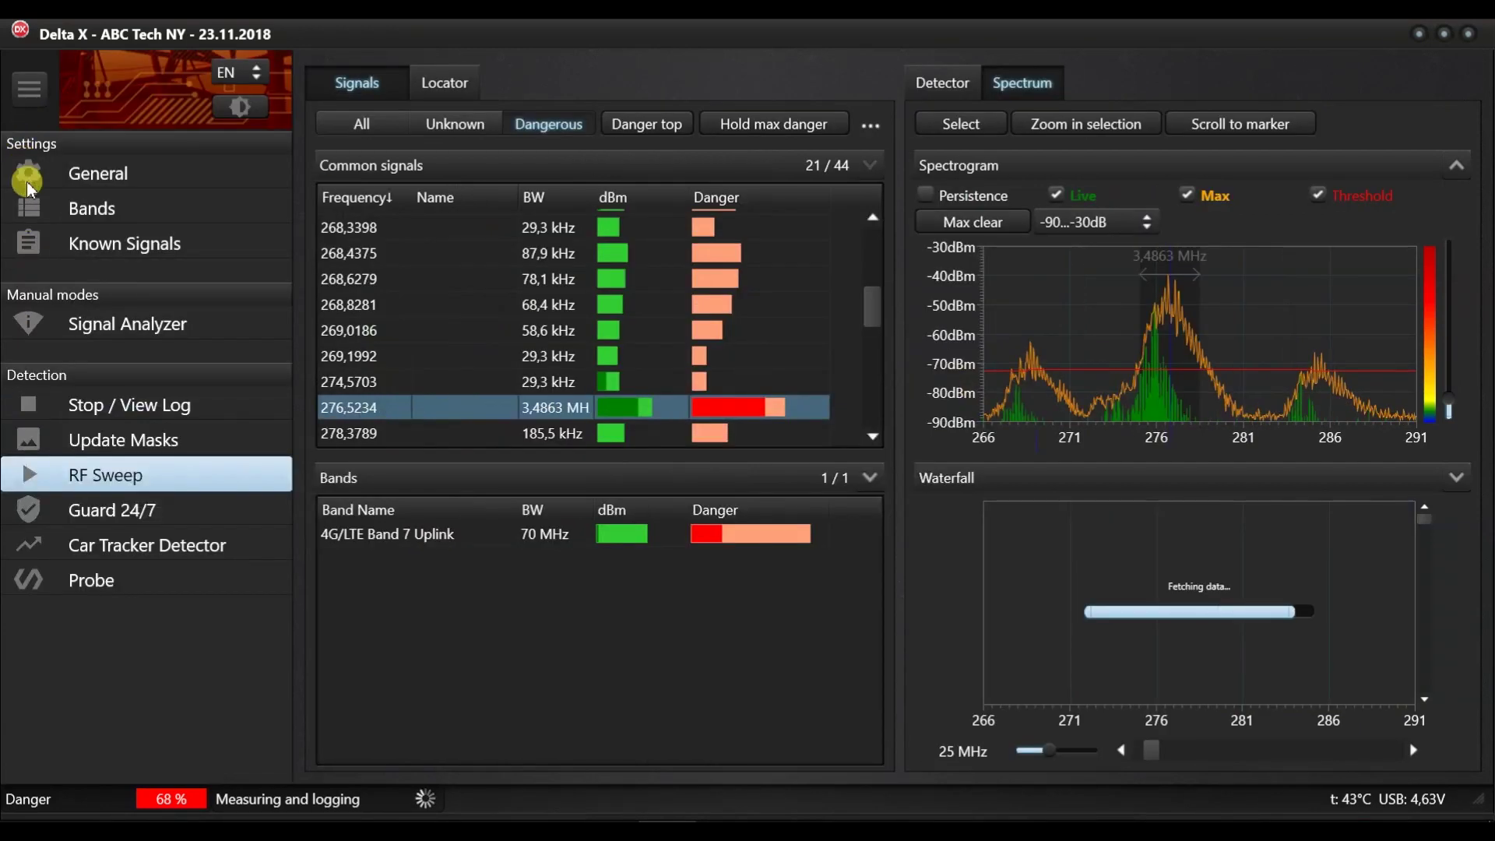
left_click(53, 323)
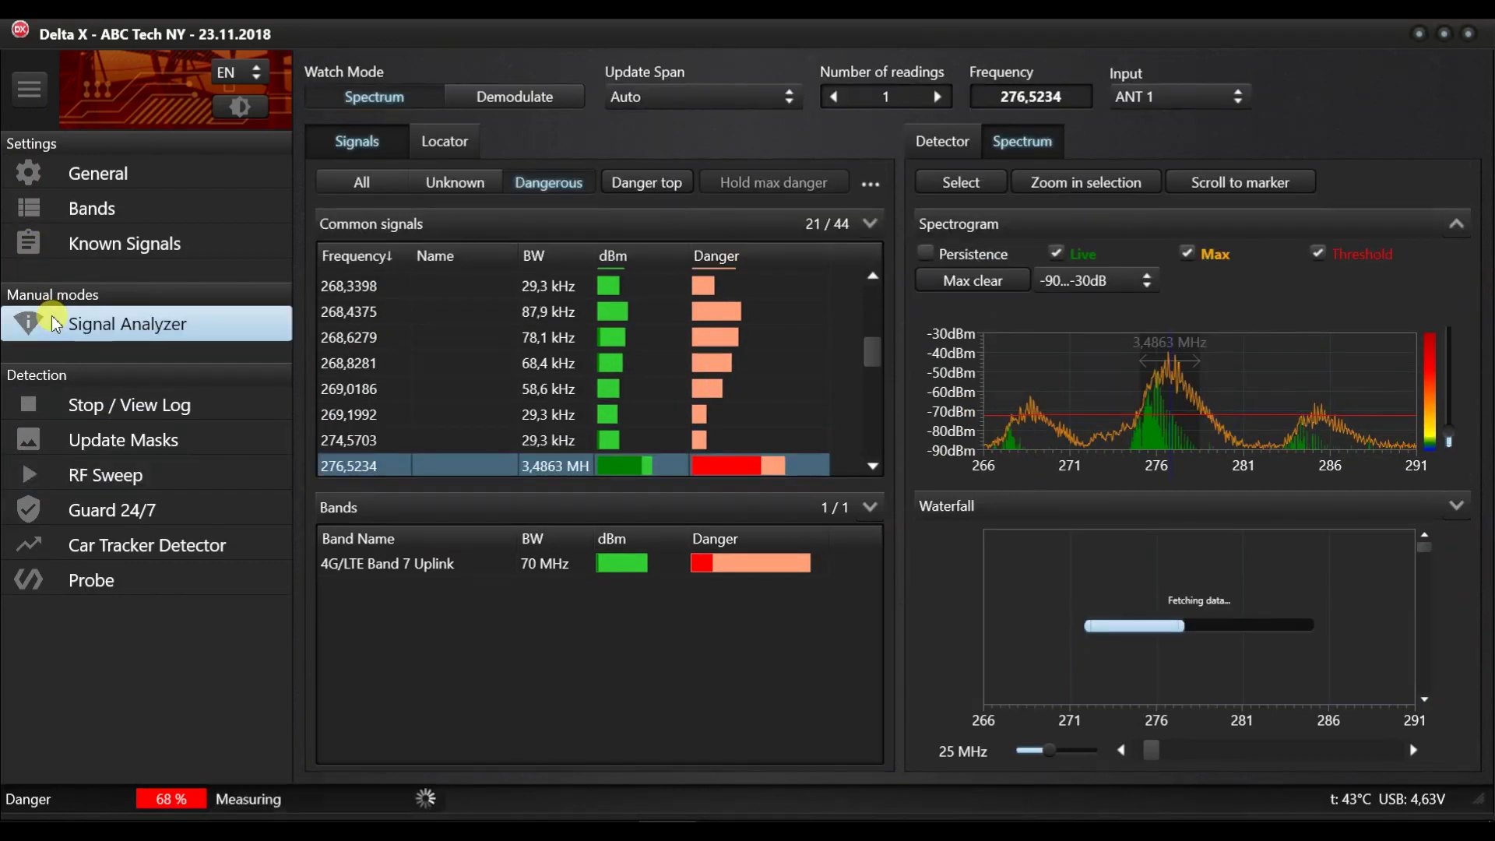
left_click(32, 92)
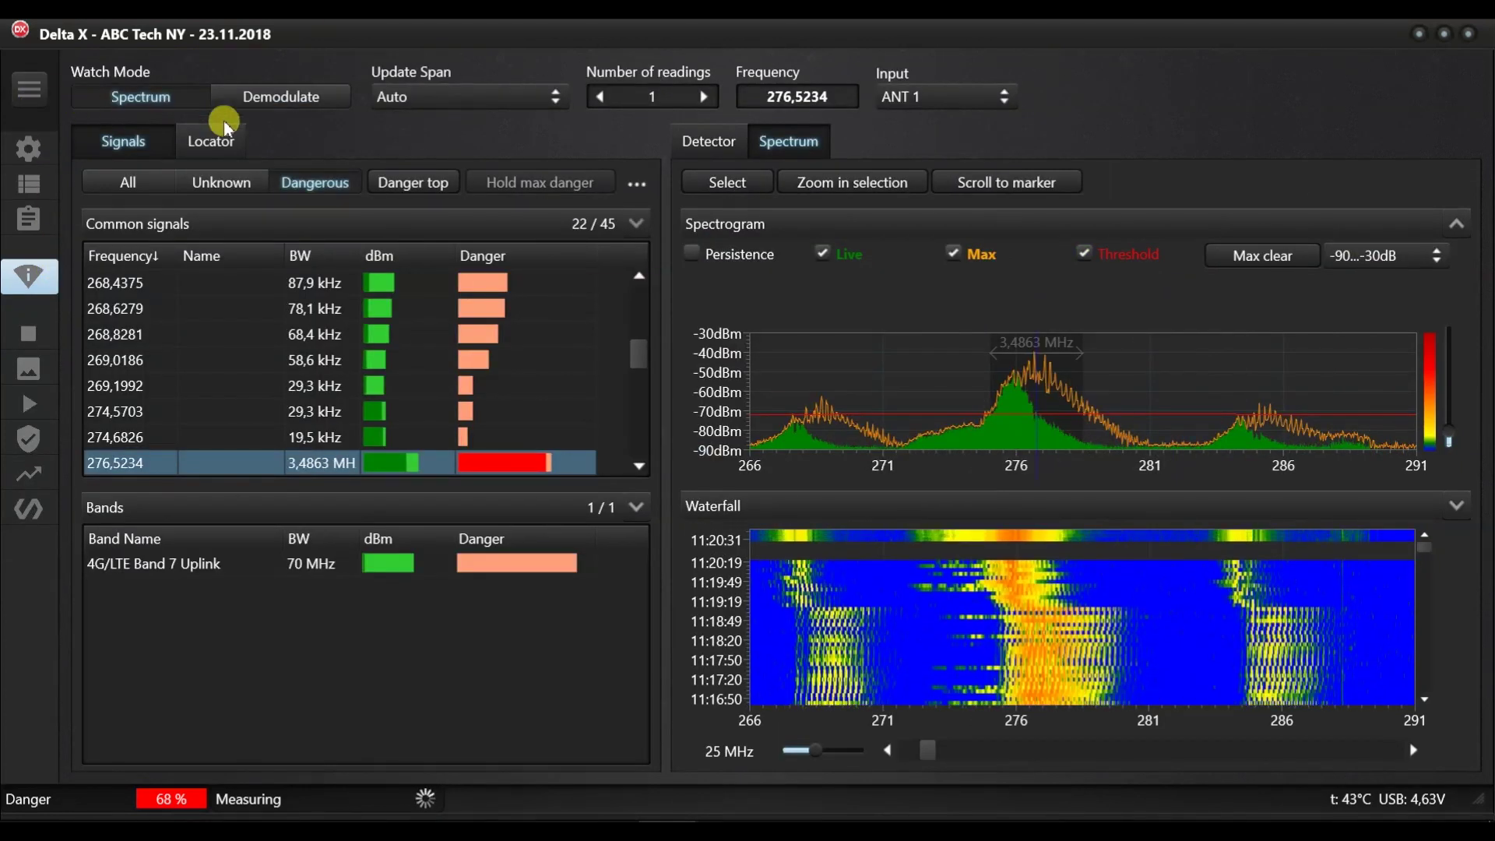
Review detector, locator and spectrum views, then select the 4G/LTE Band 7 Uplink band.
left_click(687, 140)
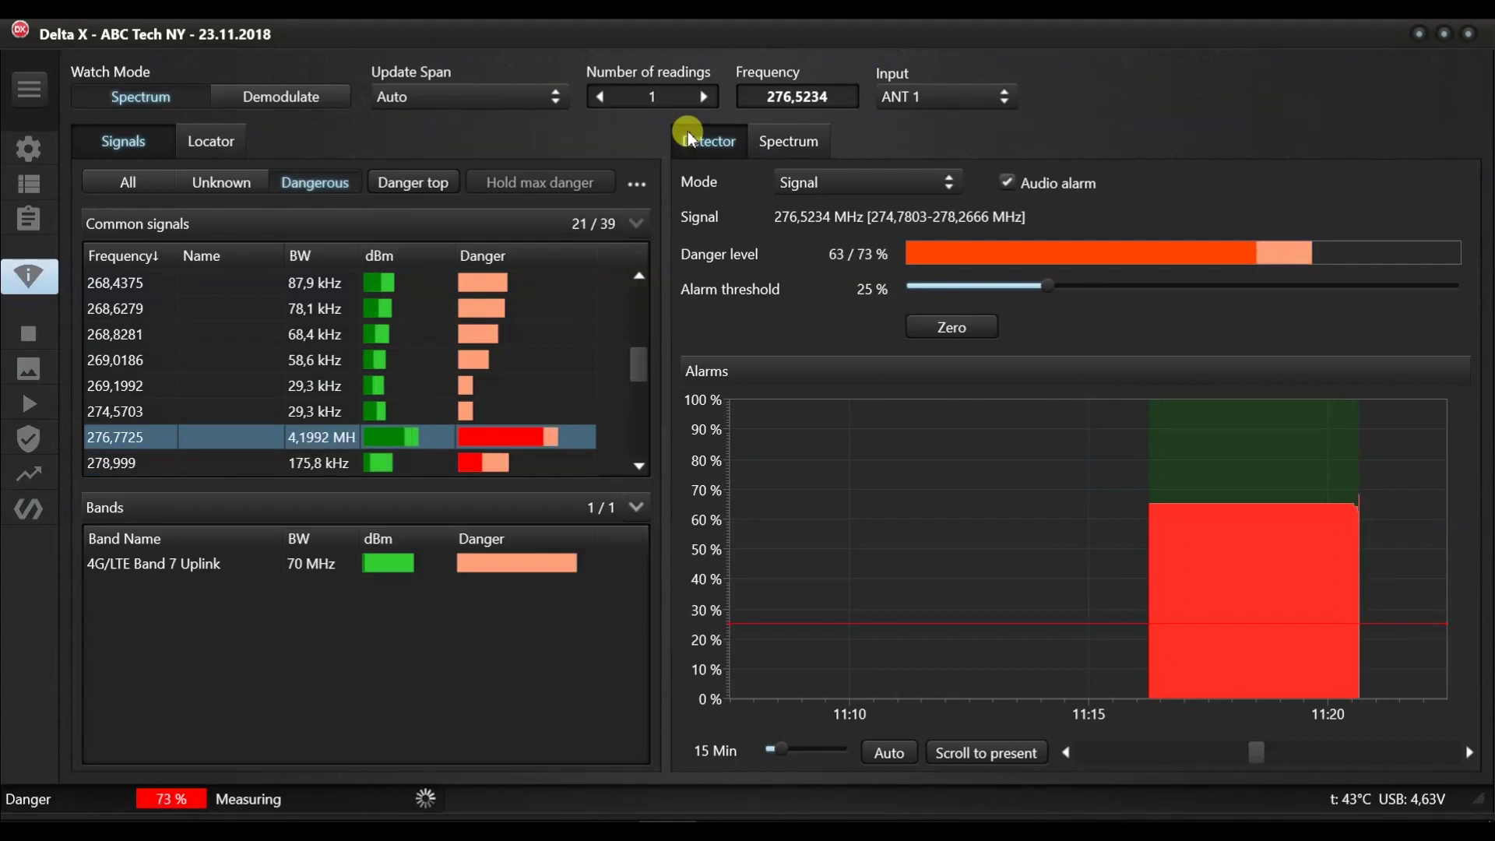
left_click(213, 144)
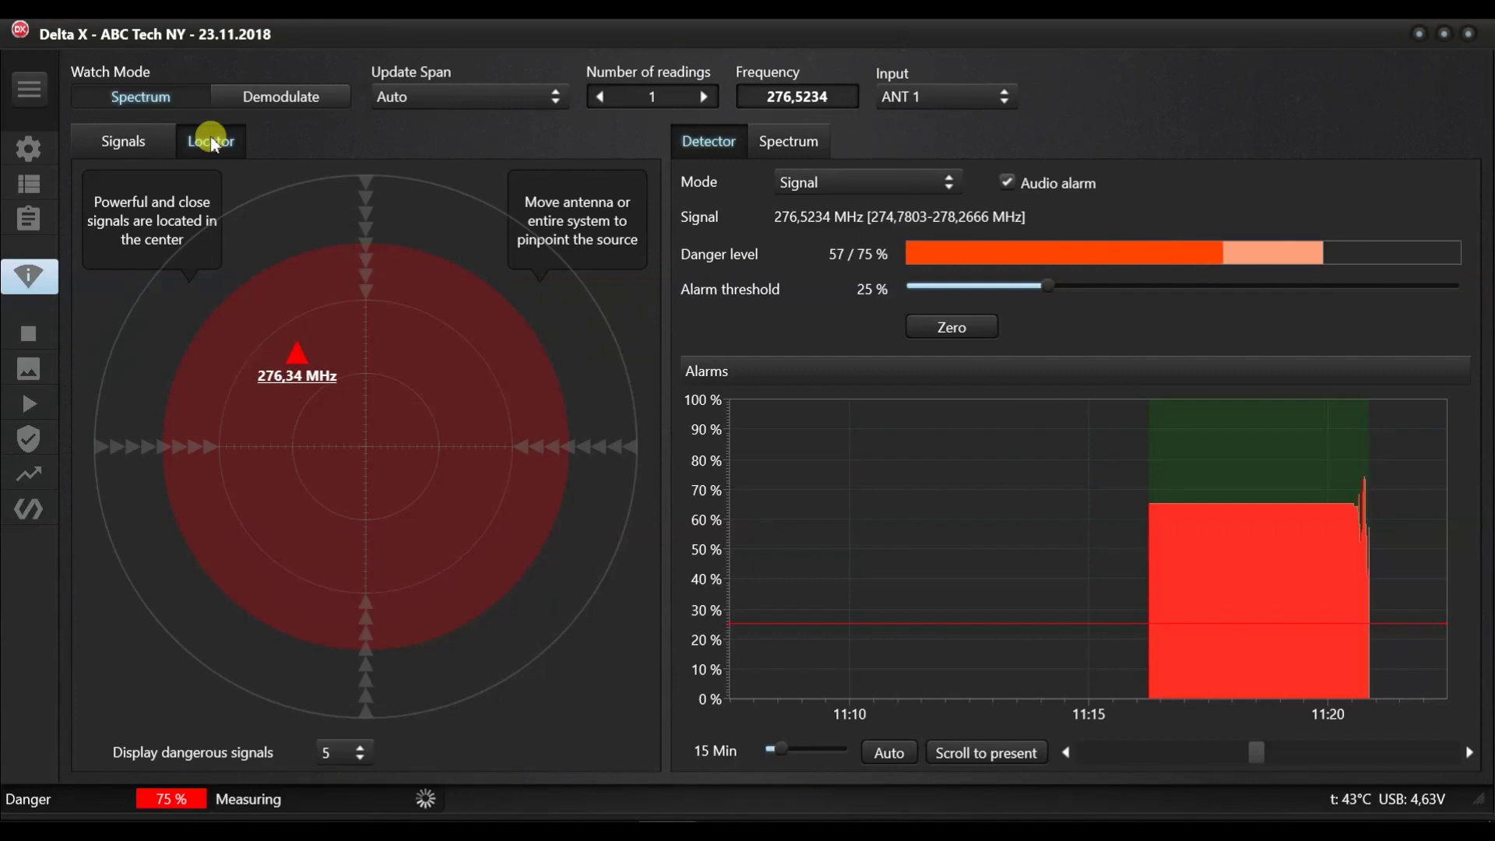
left_click(782, 144)
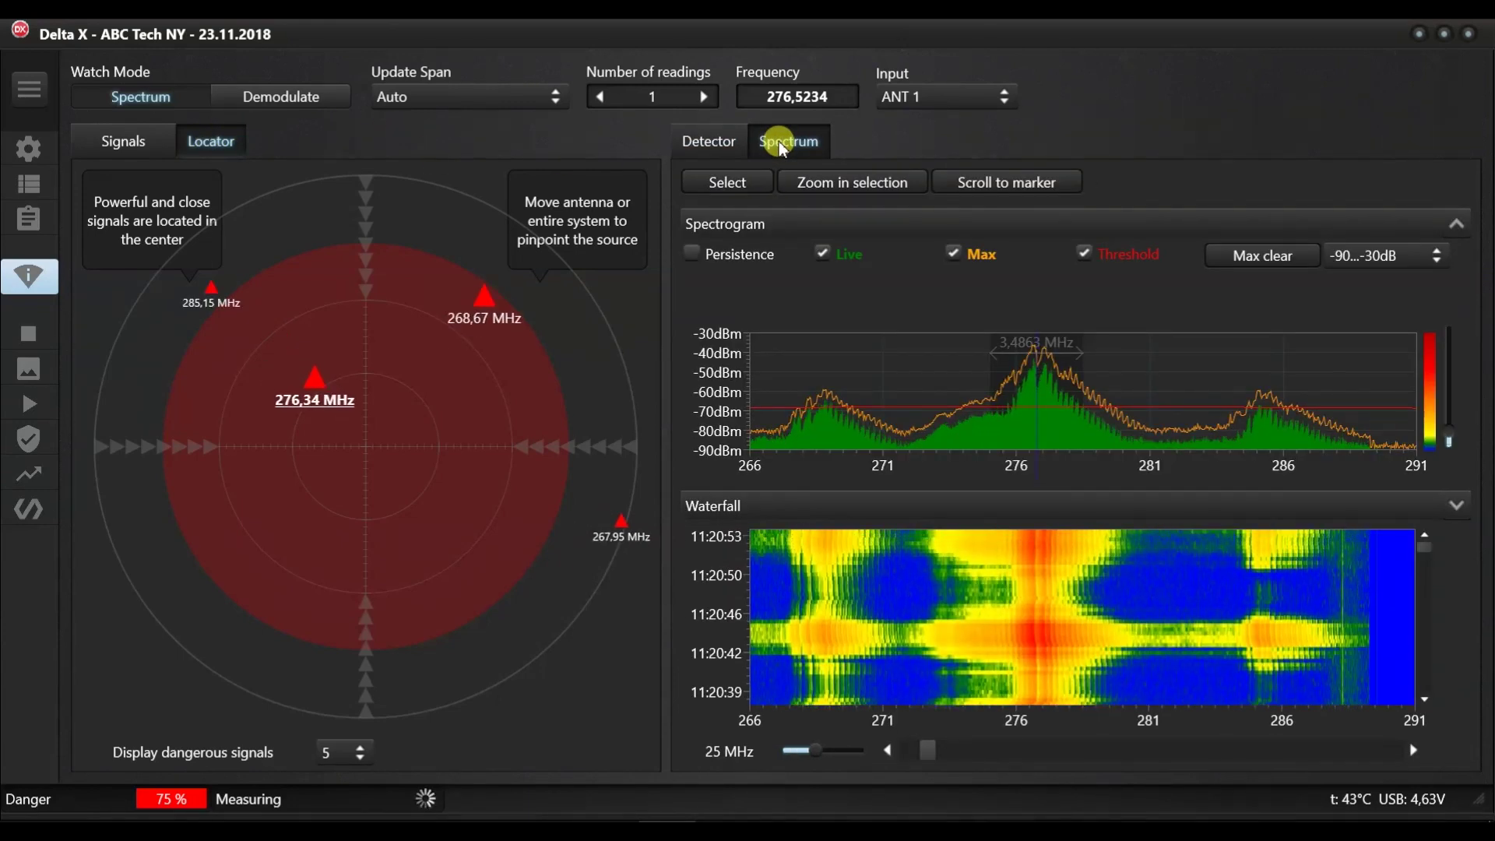
left_click(902, 220)
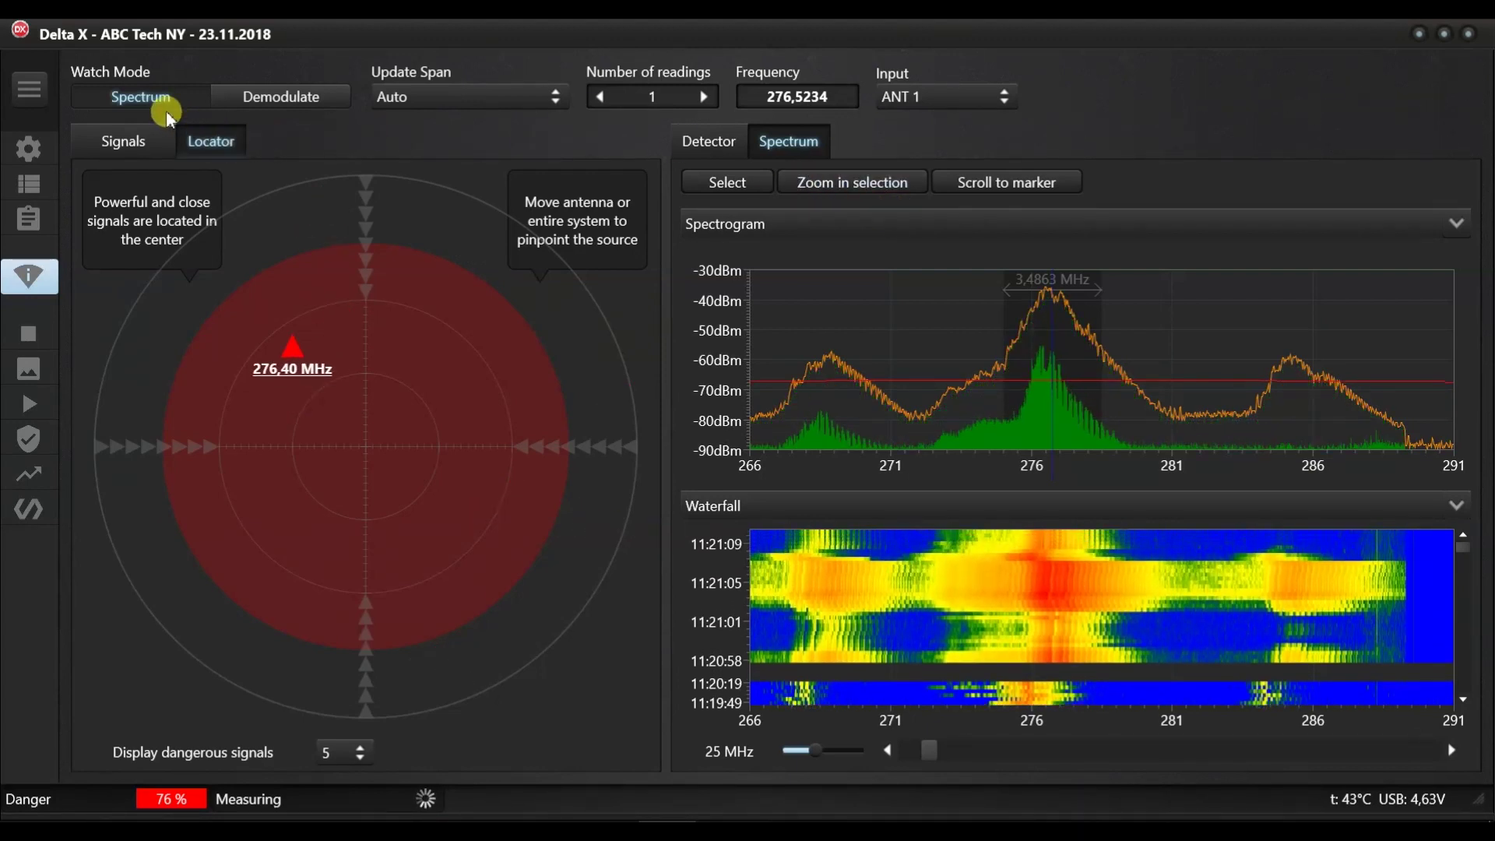
left_click(126, 138)
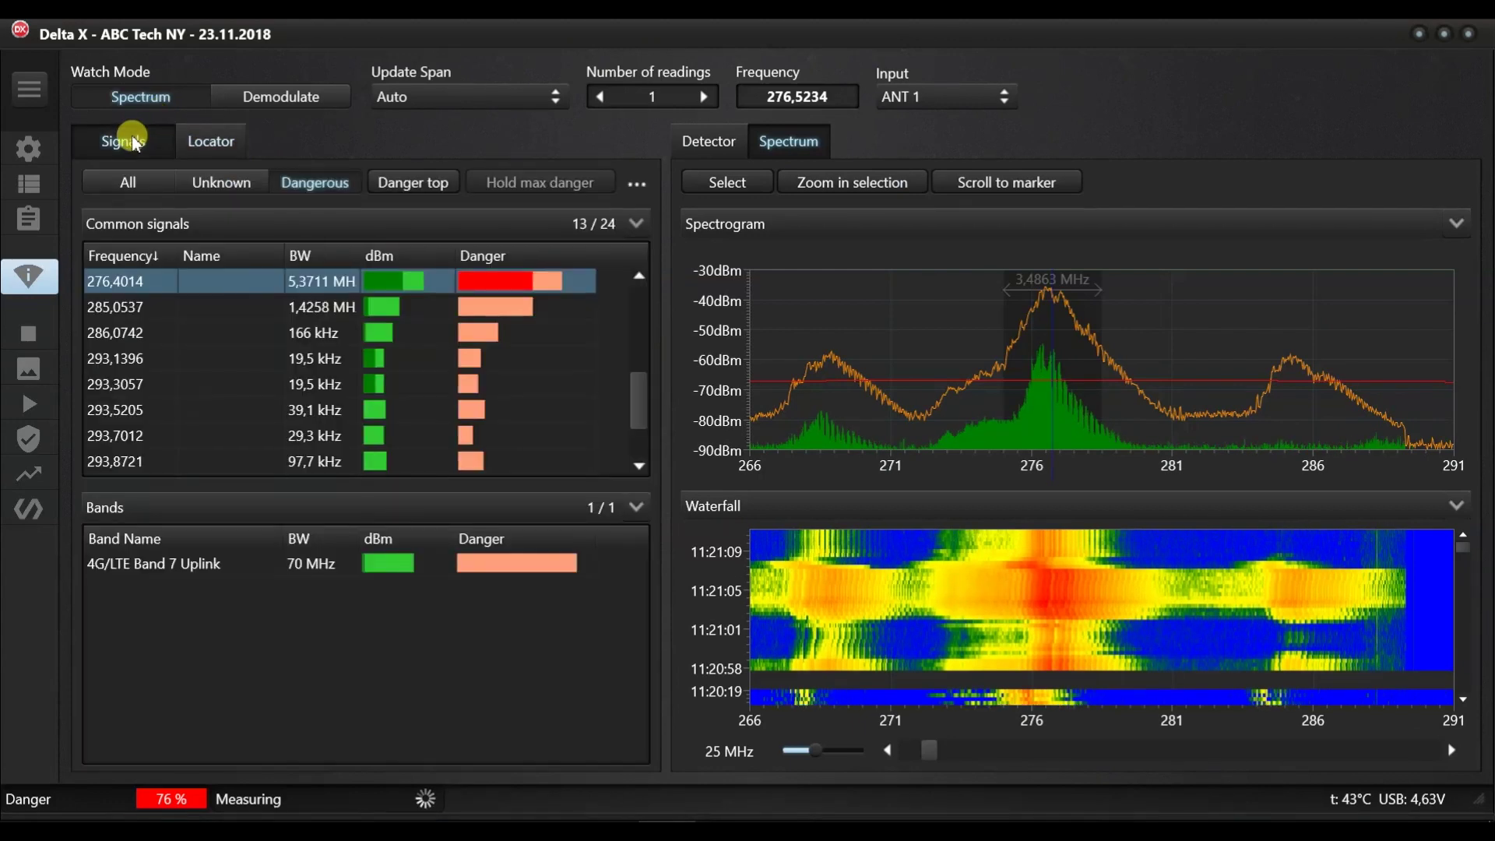
left_click(160, 565)
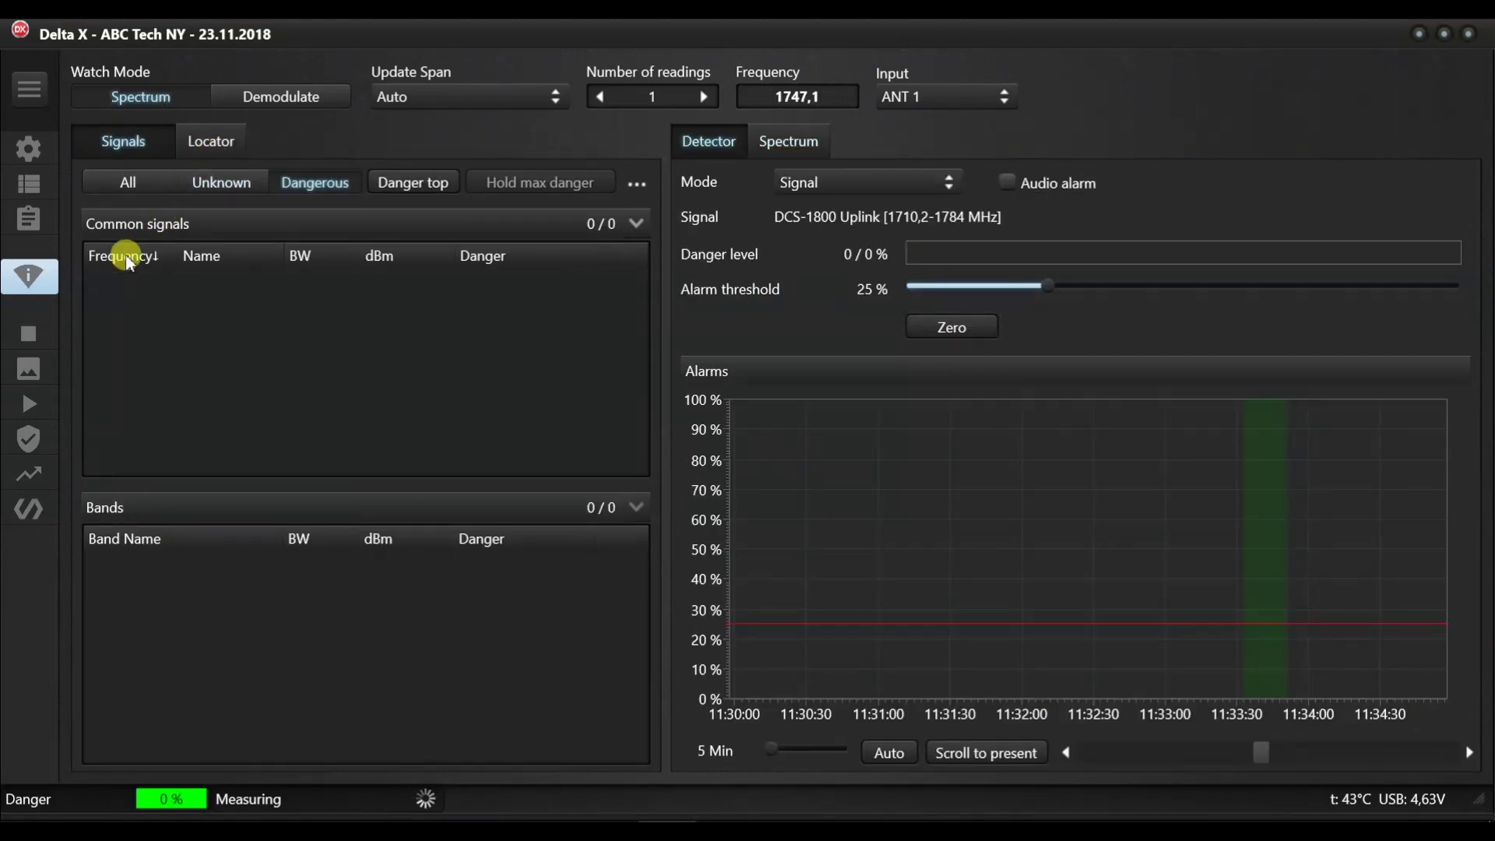
Start a fresh RF sweep that flags 3G Band 1 Uplink and the 433,9746 MHz signal.
left_click(32, 403)
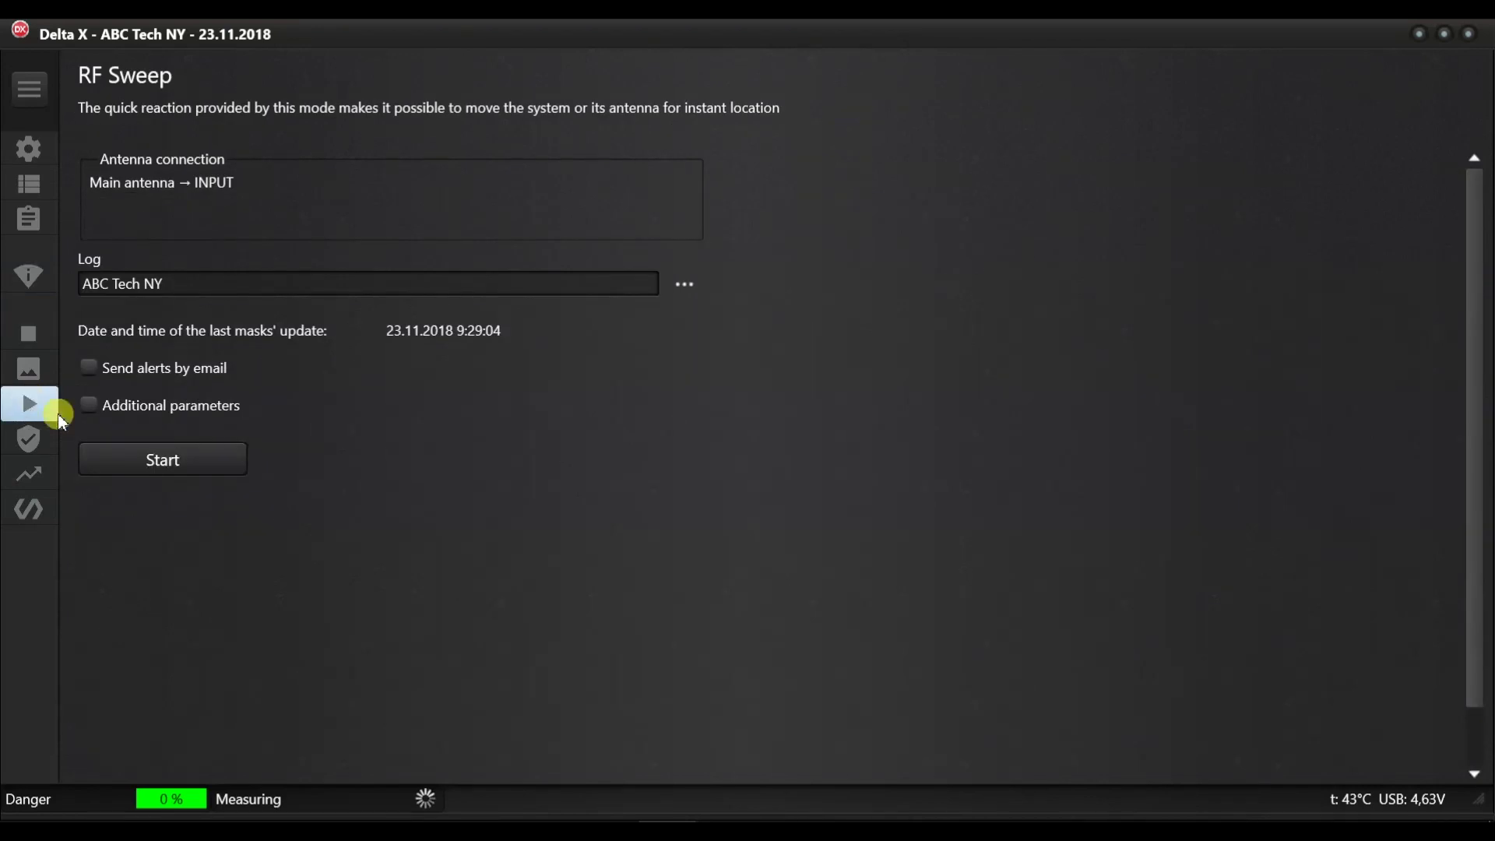
left_click(156, 463)
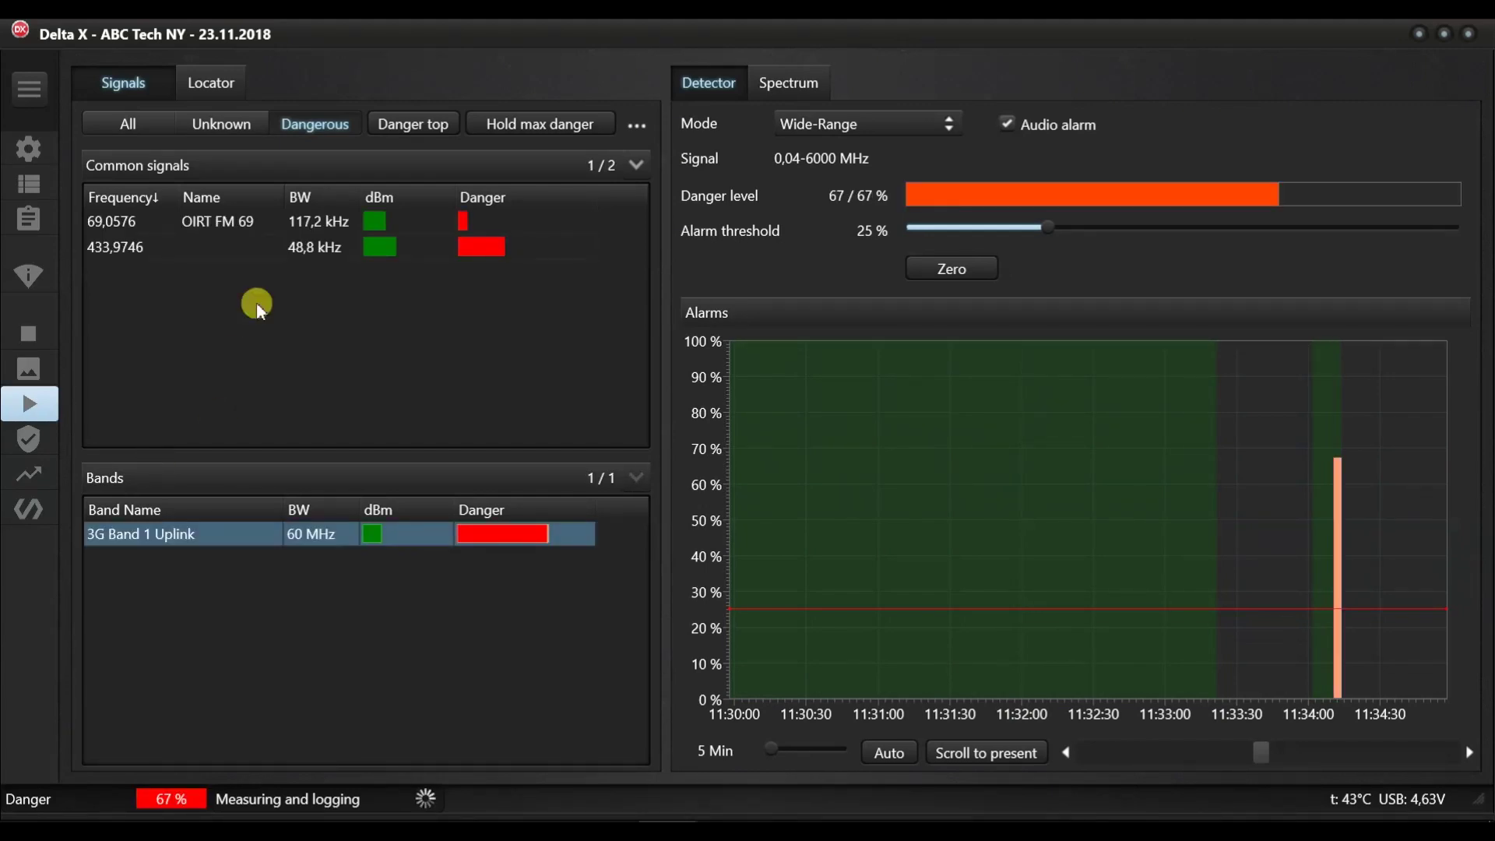
View the detected signals on the radar locator and the located band's spectrum.
left_click(213, 84)
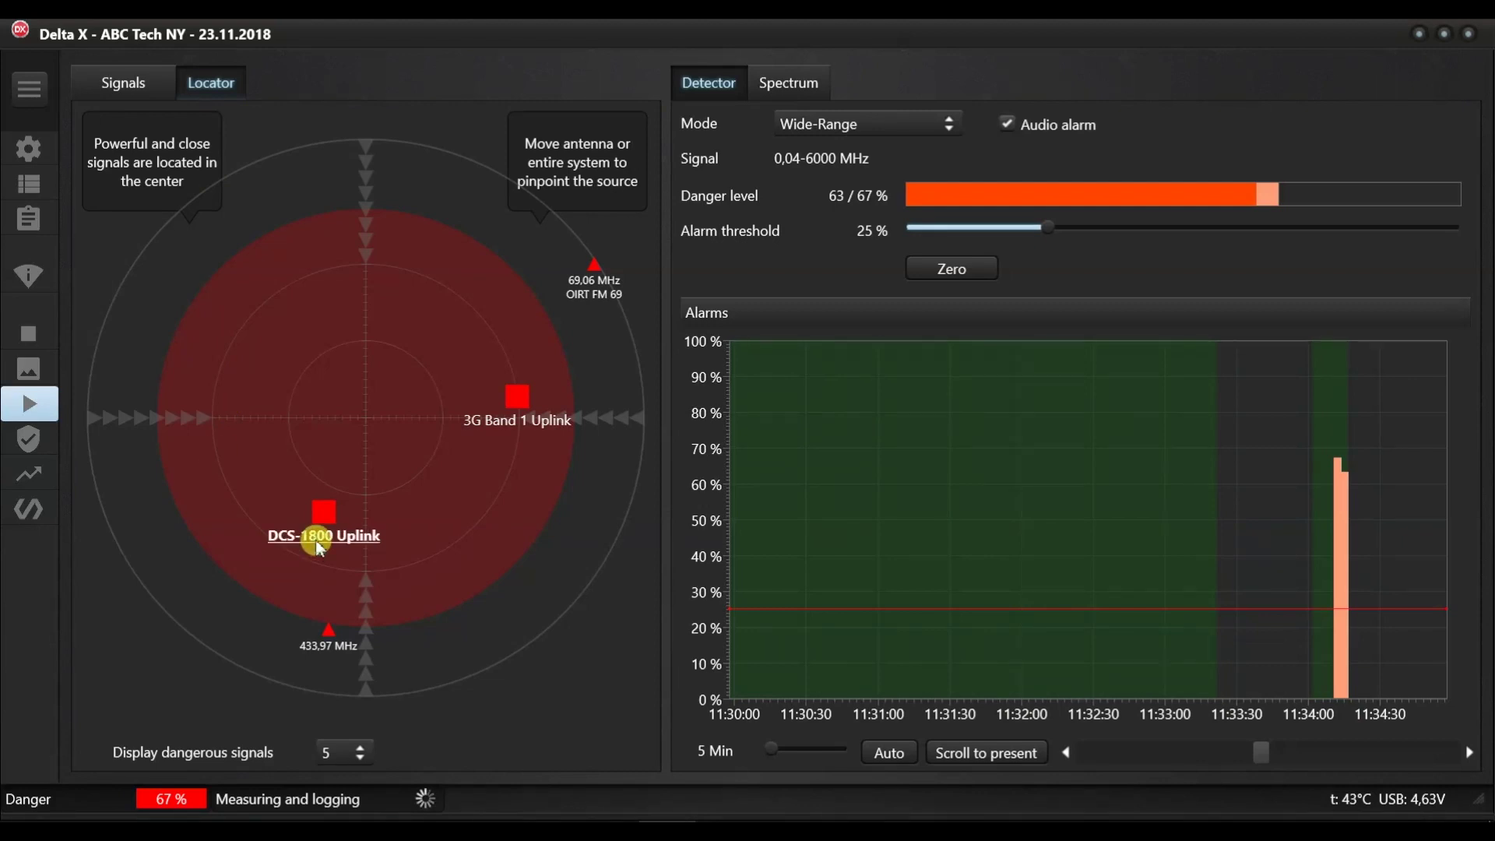
left_click(787, 84)
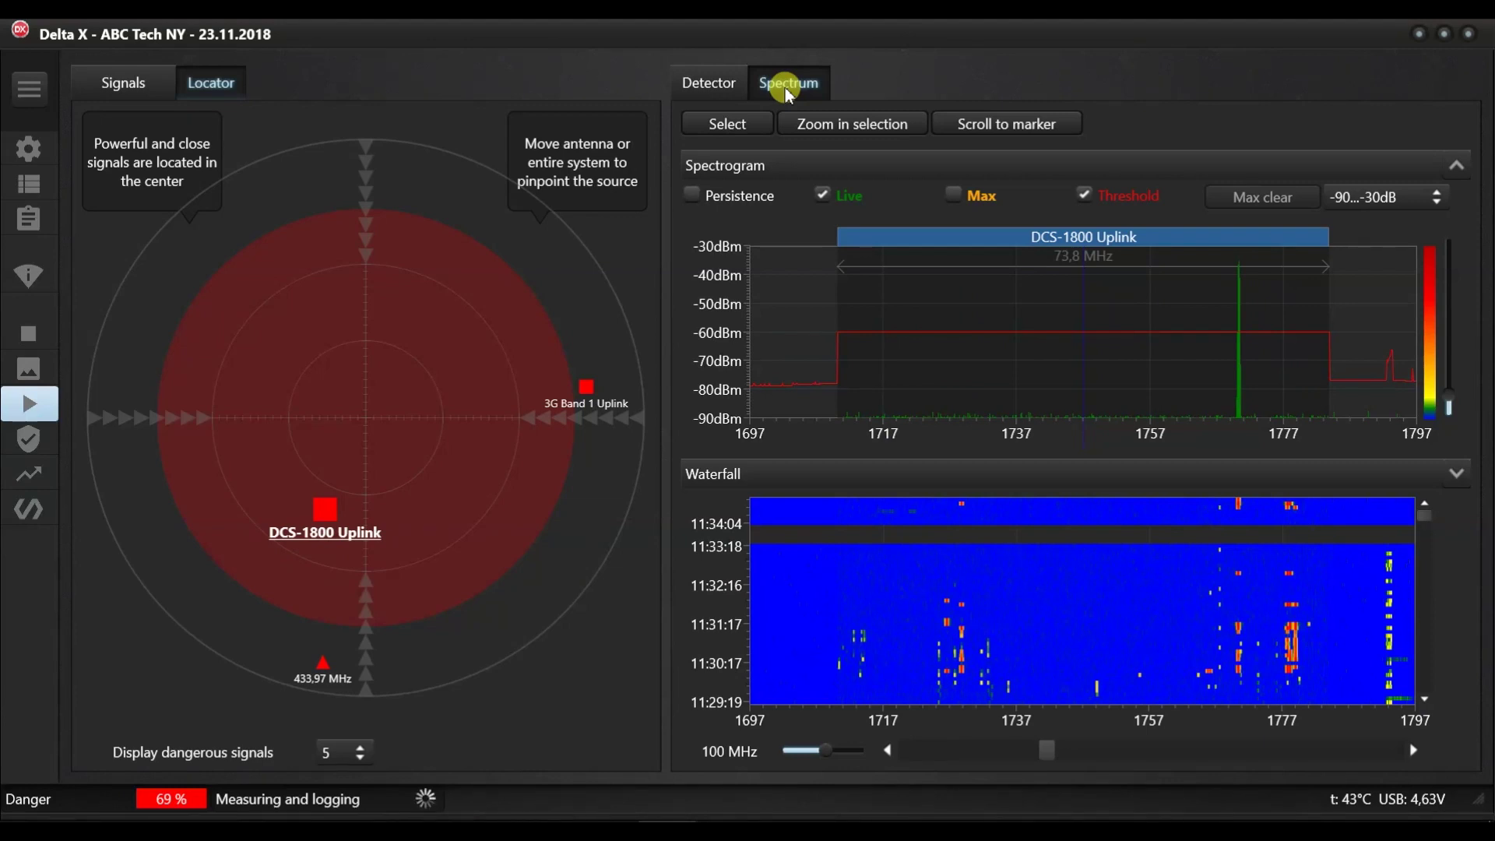
left_click(111, 78)
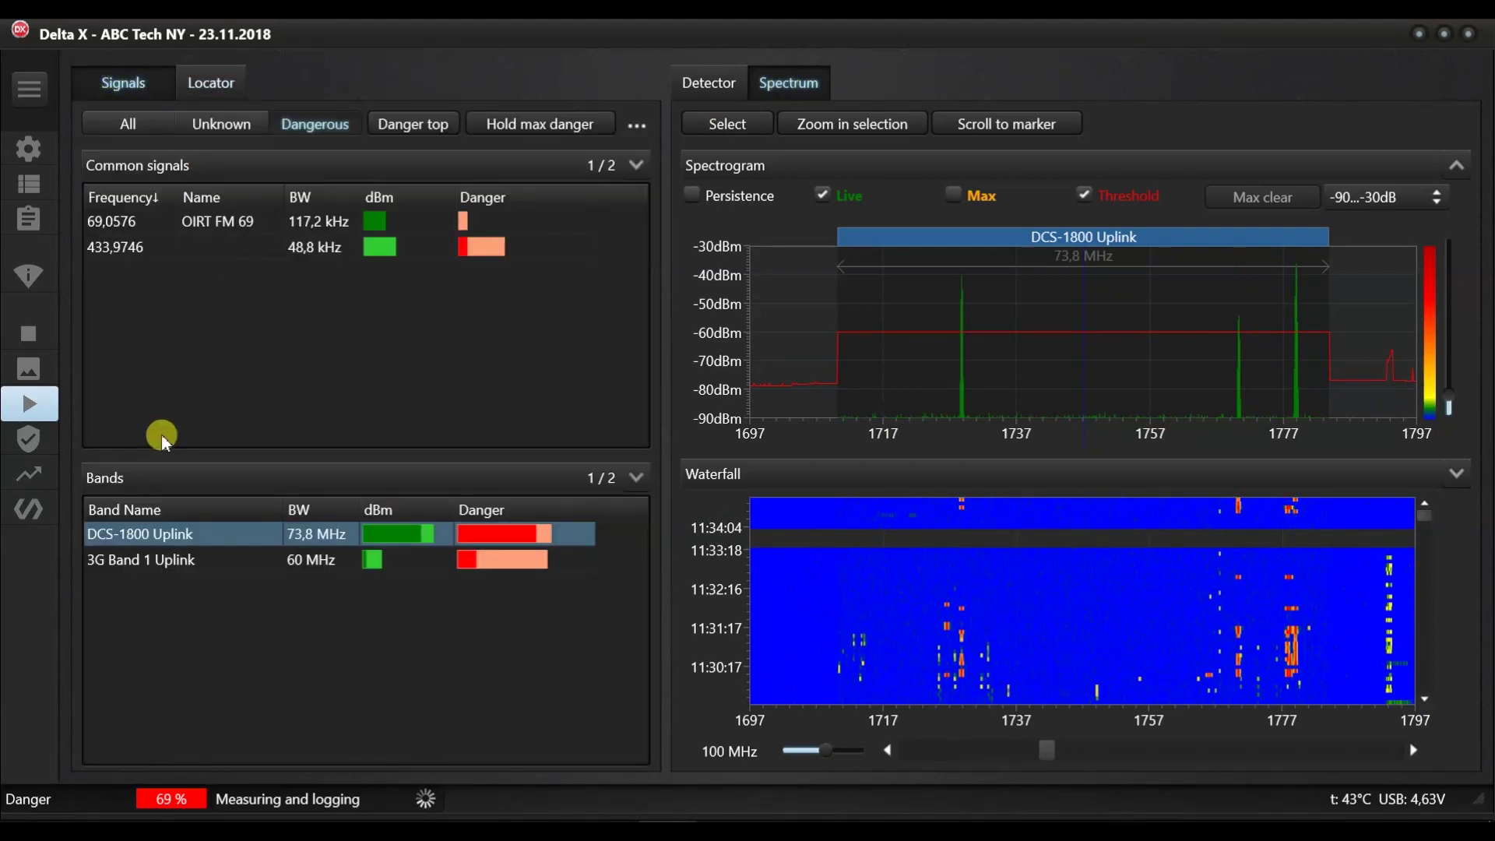
Select DCS-1800 Uplink (1697–1797 MHz) in Signals and locate it near the radar centre.
left_click(150, 562)
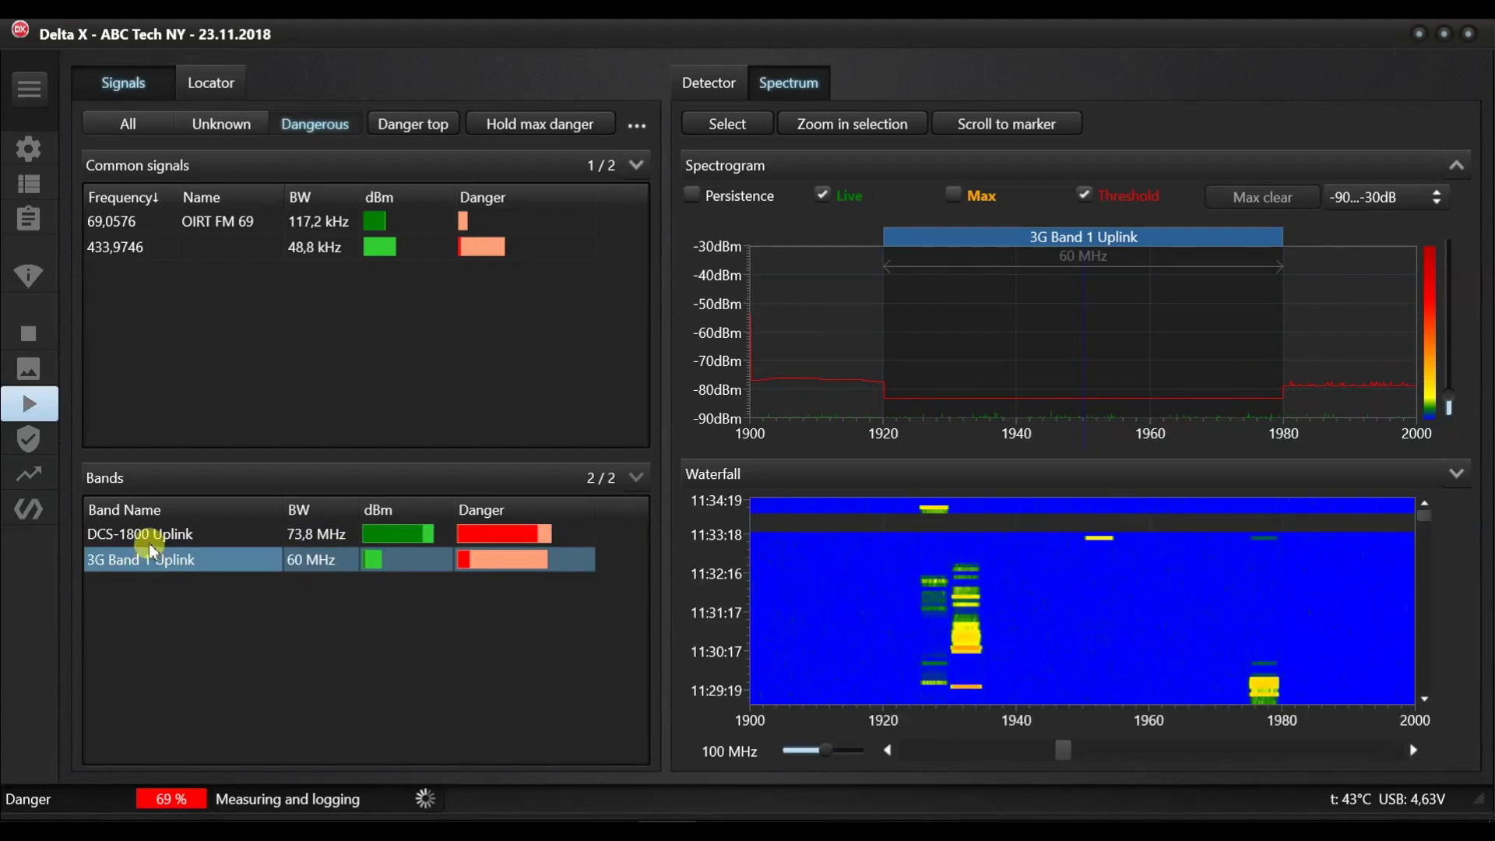
left_click(150, 538)
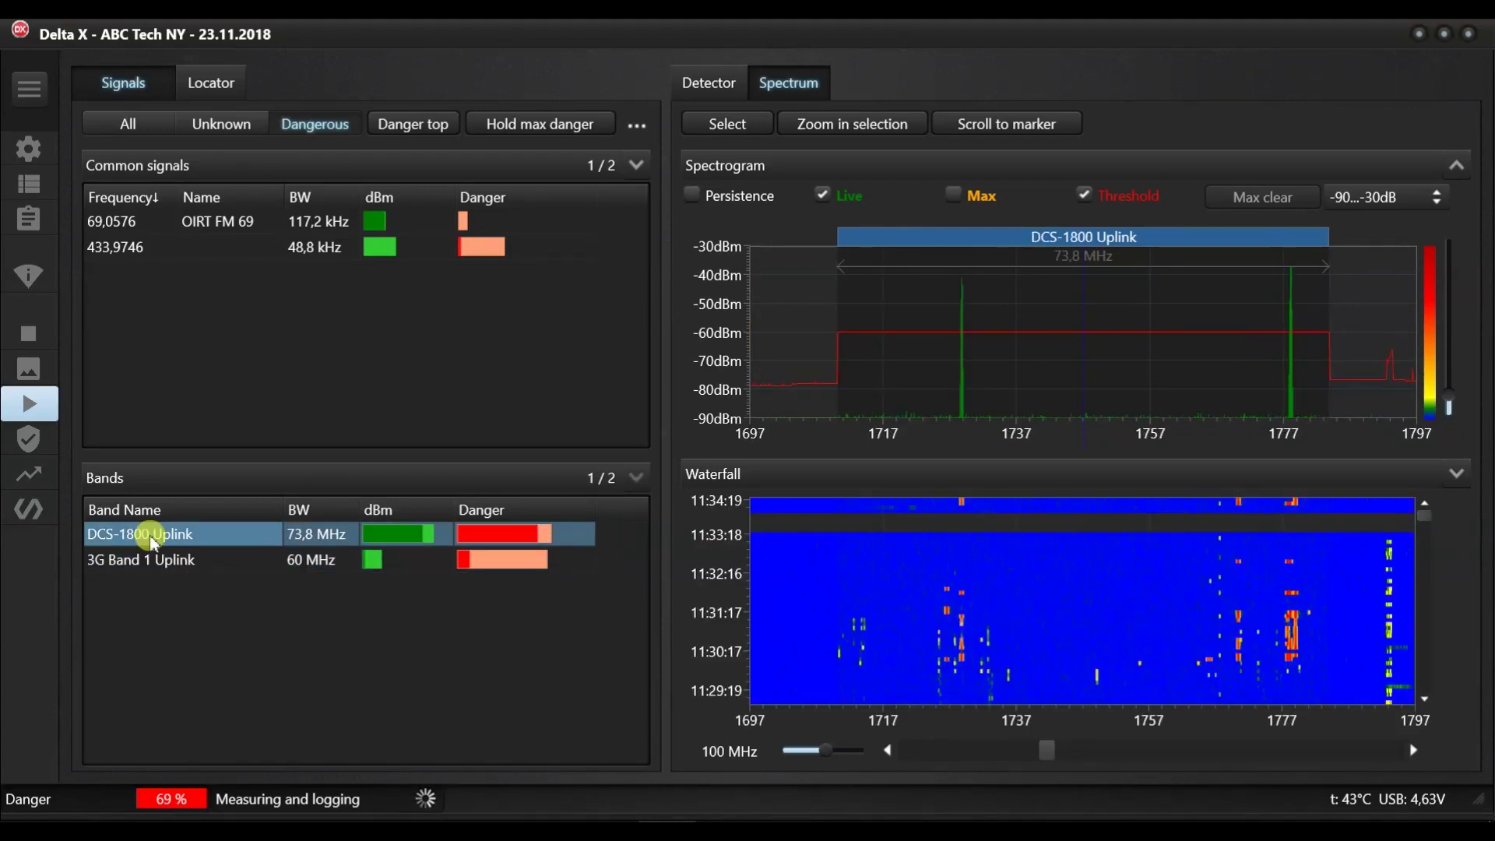
left_click(210, 85)
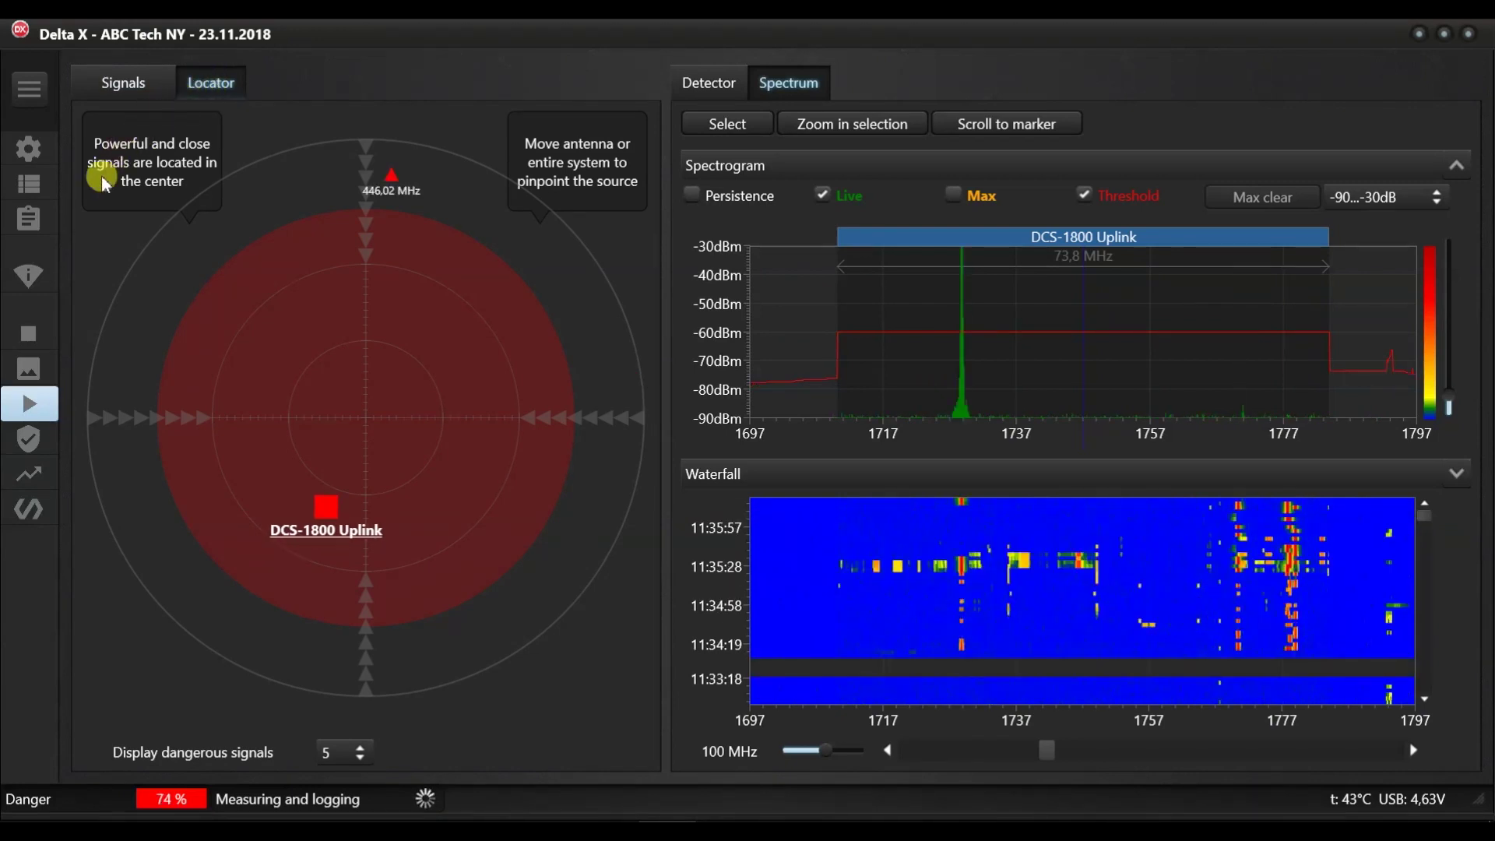
Switch to the manual signal analyzer measuring at 1747,1 MHz in spectrum watch mode.
left_click(31, 278)
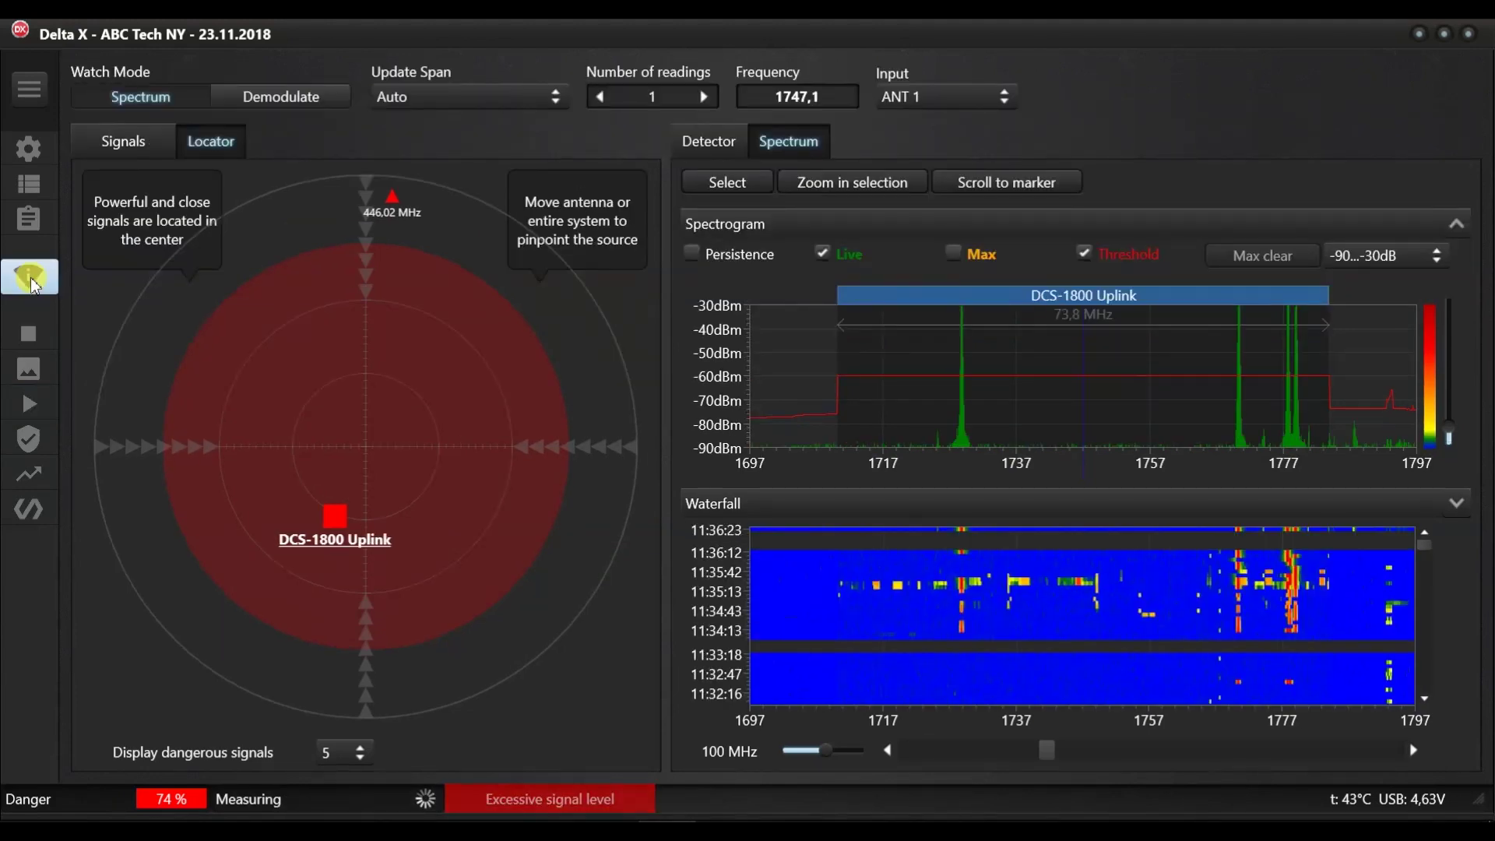